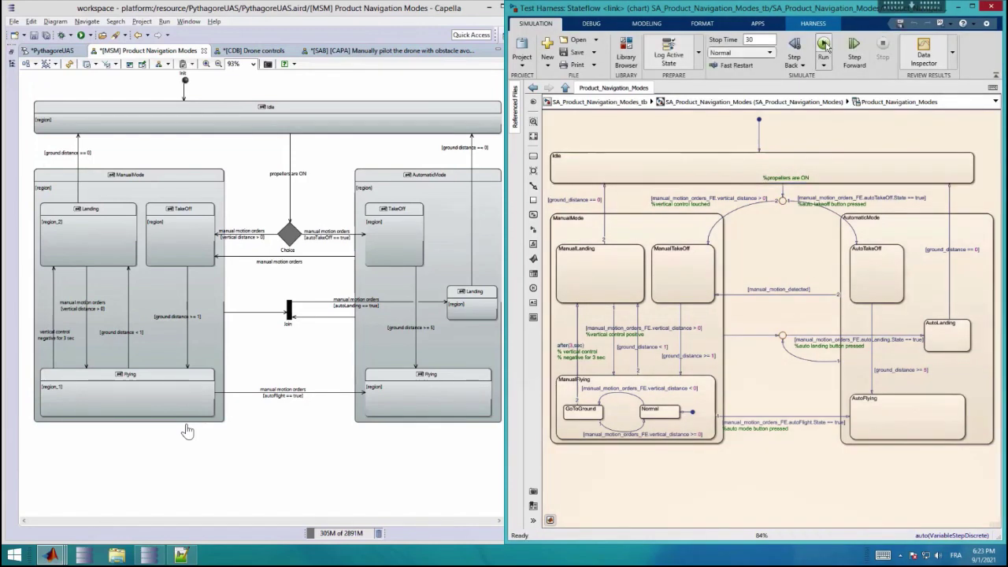
# Select the ManualMode state in the Stateflow chart and in the Capella diagram, and show its Id in Capella's properties.
pyautogui.click(637, 228)
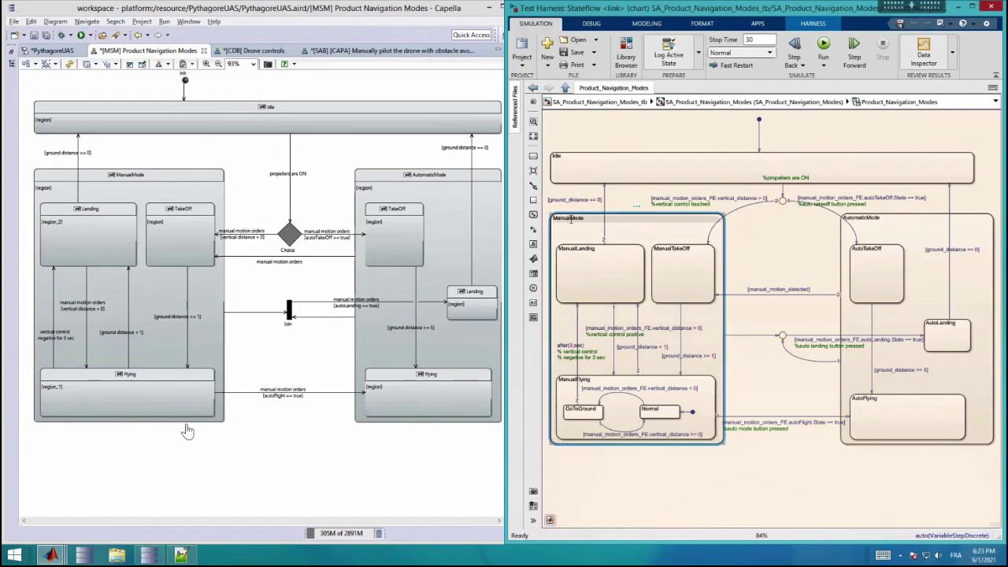
pyautogui.click(129, 175)
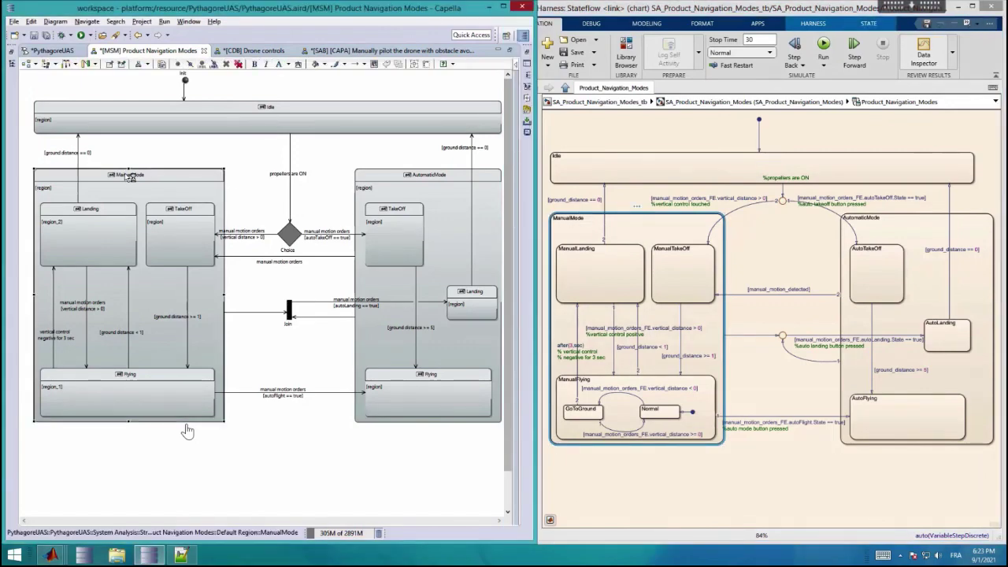
pyautogui.click(180, 63)
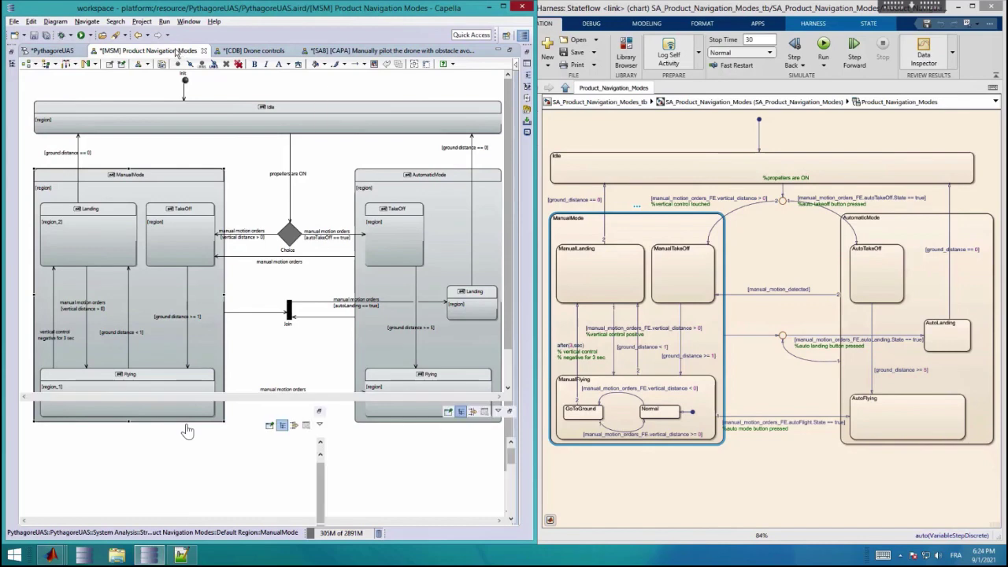
pyautogui.click(250, 504)
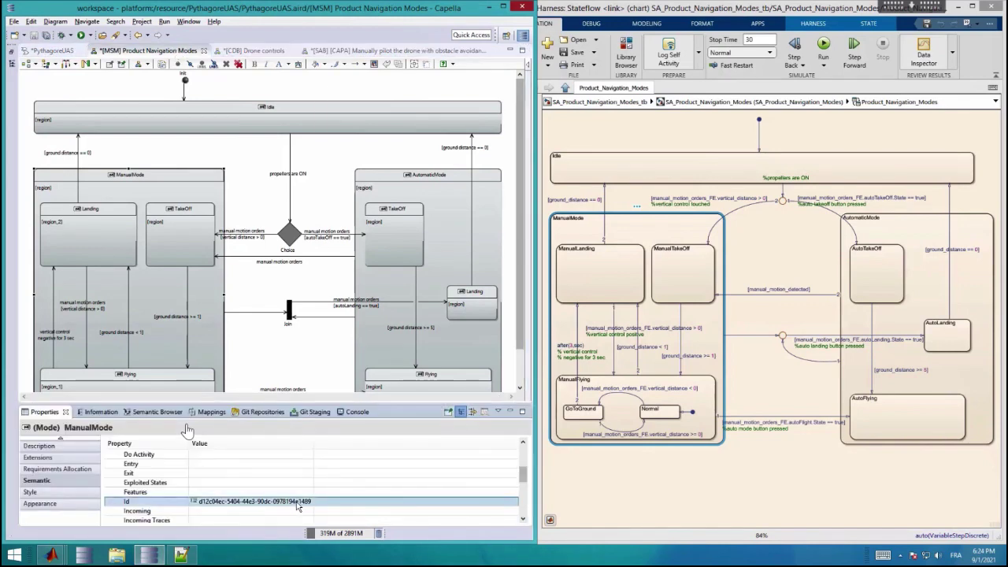
# Switch to MATLAB and rerun the earlier commands rt = sfroot and rt.find to read the ManualMode state's Tag.
pyautogui.hotkey('alt', 'Tab')
pyautogui.hotkey('alt', 'Tab')
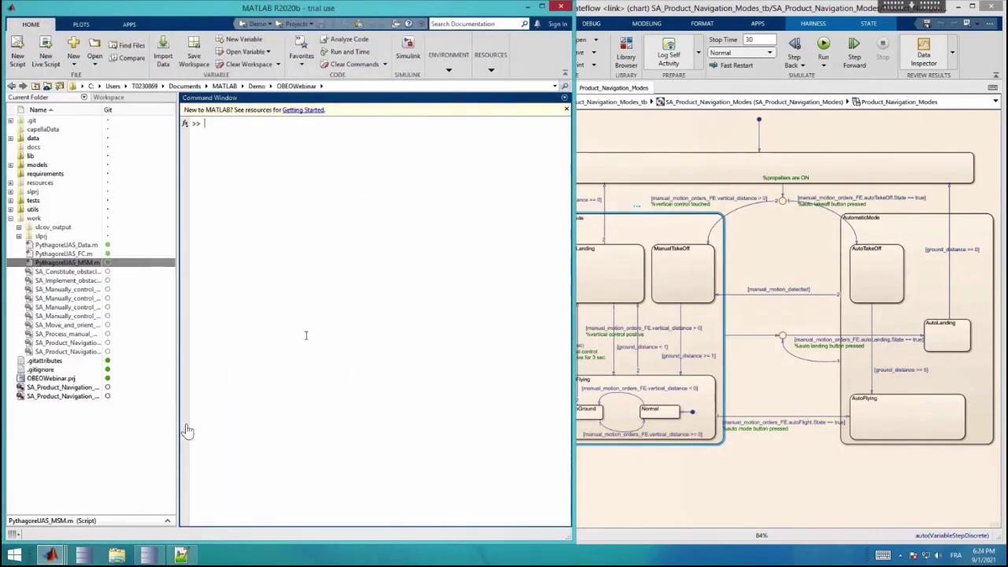
pyautogui.press('Up')
pyautogui.press('Up')
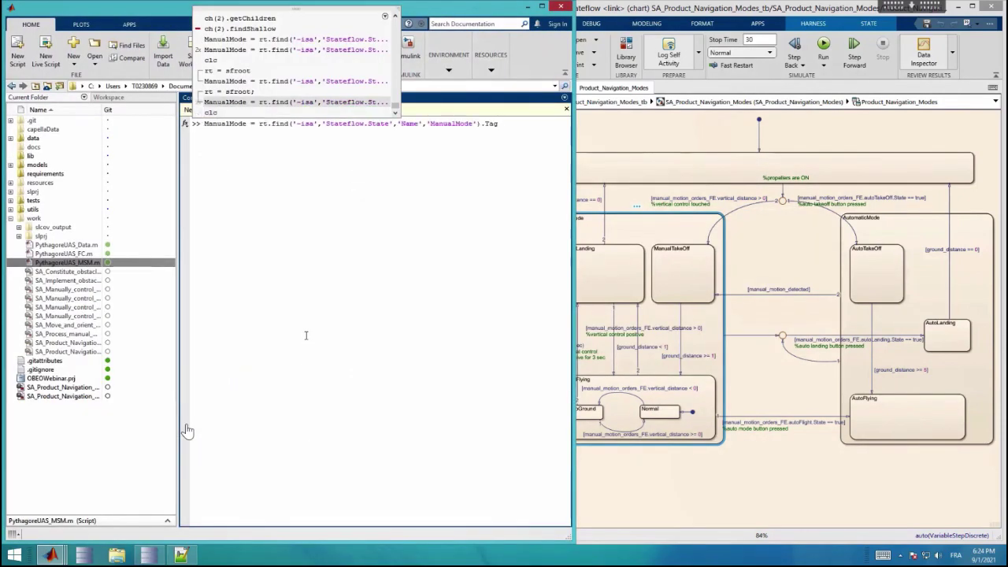
pyautogui.press('Up')
pyautogui.press('Return')
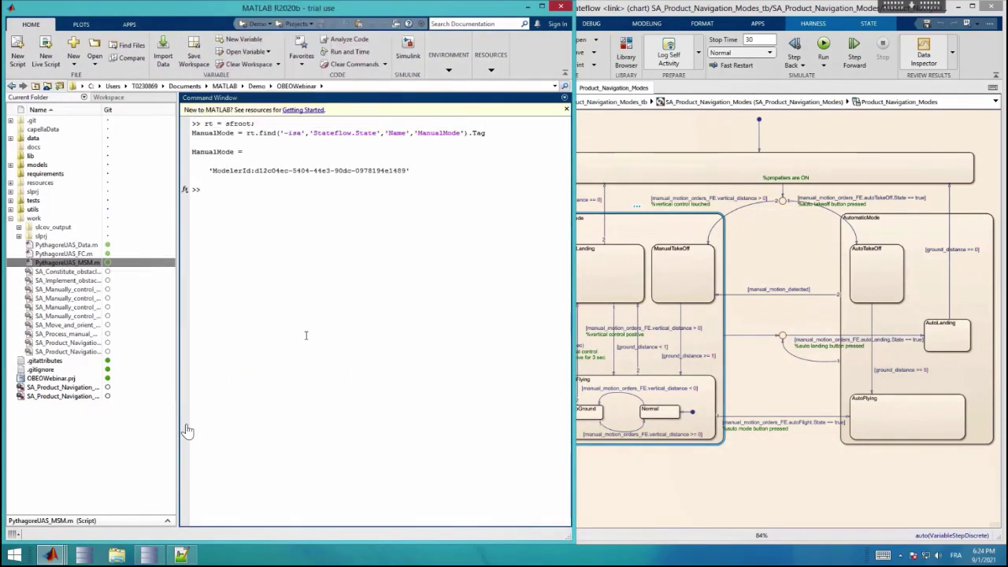
# Shorten the MATLAB window to uncover Capella's properties and compare the ManualMode Tag with the Capella Id.
pyautogui.moveTo(471, 542); pyautogui.dragTo(471, 418)
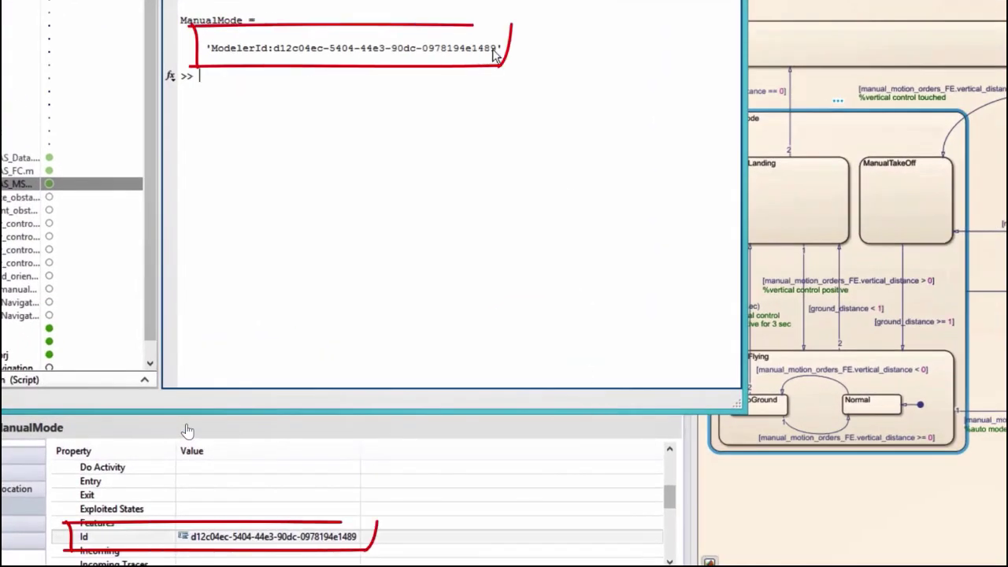
pyautogui.moveTo(498, 48); pyautogui.dragTo(273, 63)
pyautogui.click(244, 542)
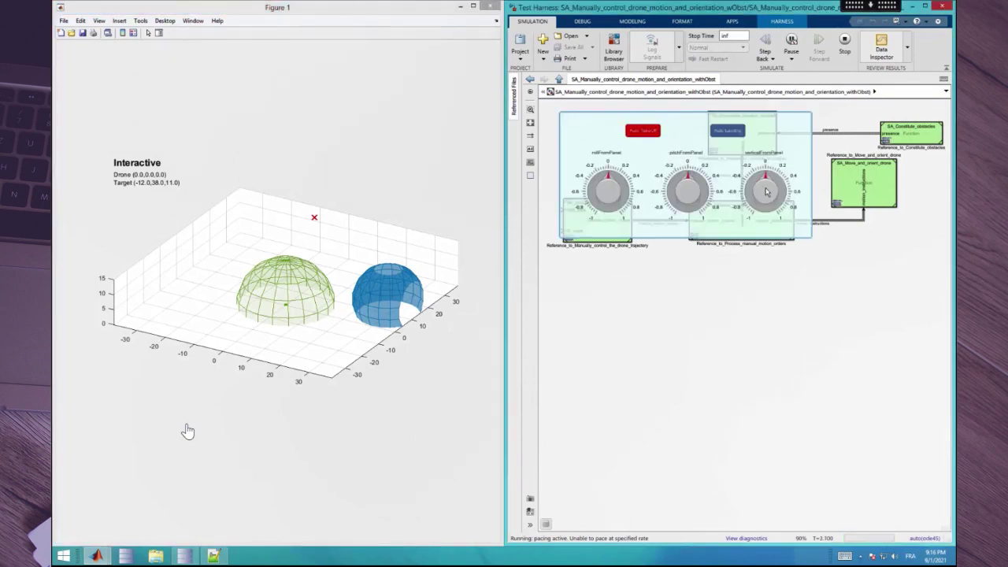
# Fly the simulated drone with the panel knobs: vertical about 0.6, roll about 0.6 and pitch about 0.2, and readjust vertical.
pyautogui.click(791, 191)
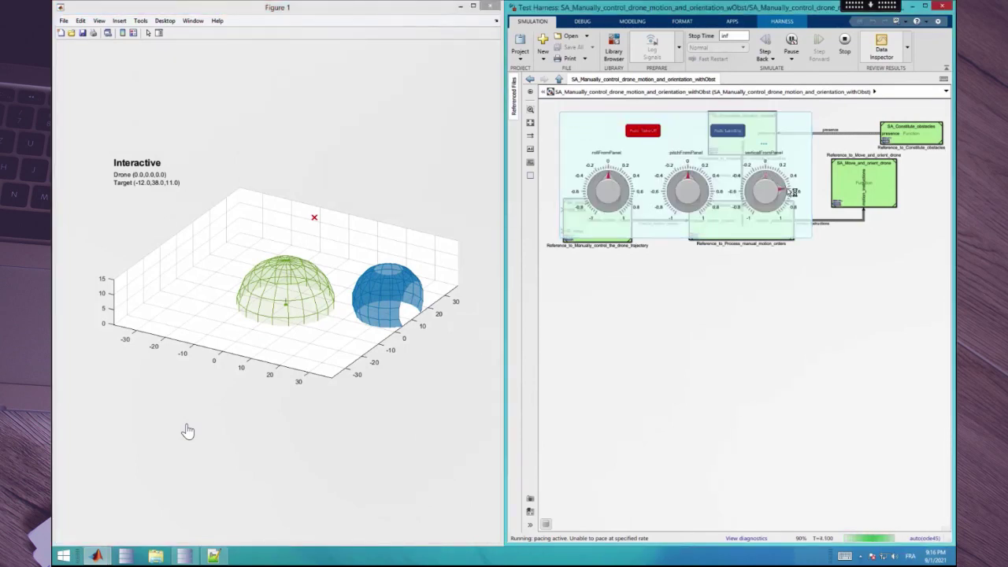
pyautogui.click(630, 193)
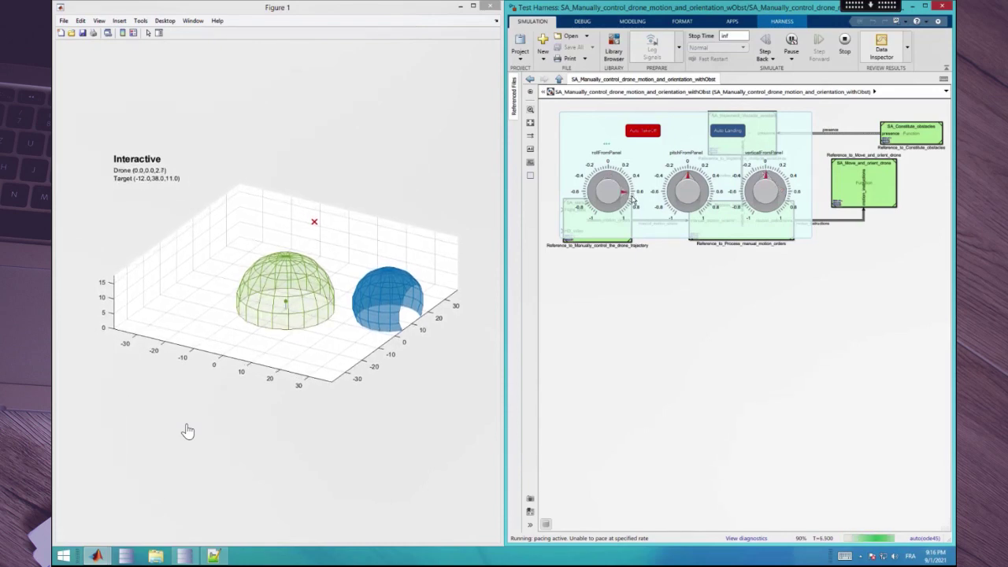
pyautogui.click(696, 178)
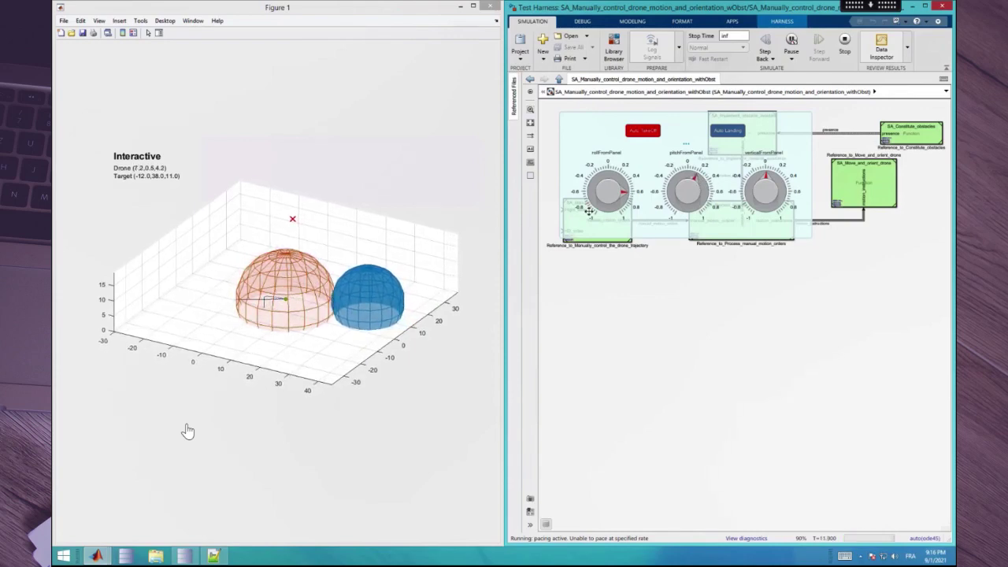
pyautogui.click(779, 181)
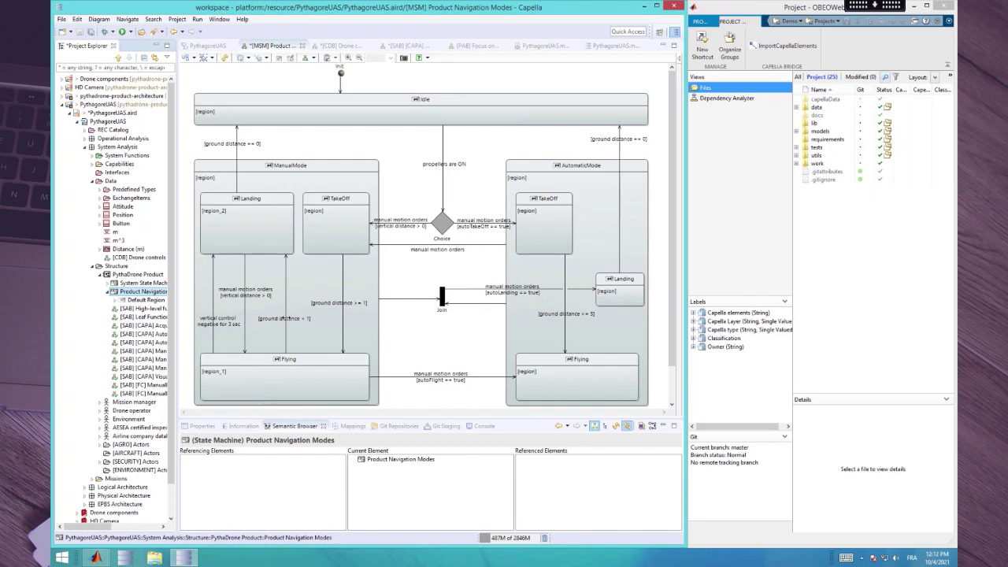
# Open the properties of the transition from Choice to the manual TakeOff and examine its guard, trigger and trigger description.
pyautogui.click(340, 303)
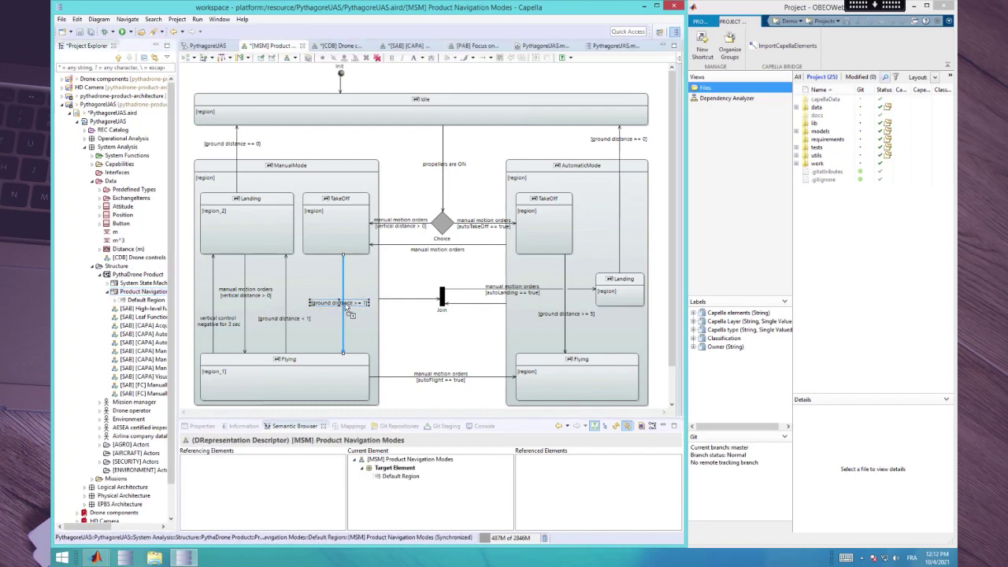
pyautogui.click(406, 226)
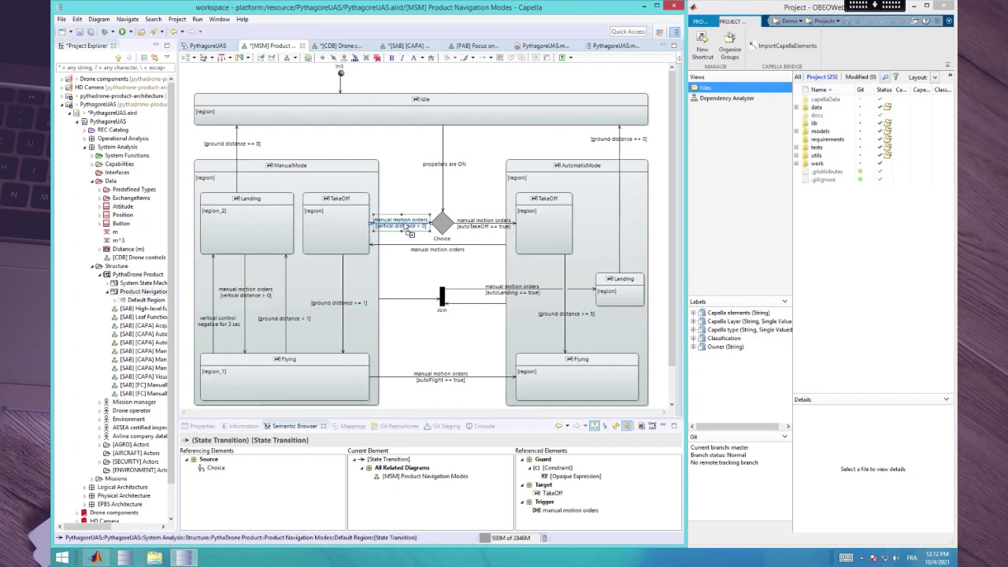
pyautogui.doubleClick(407, 228)
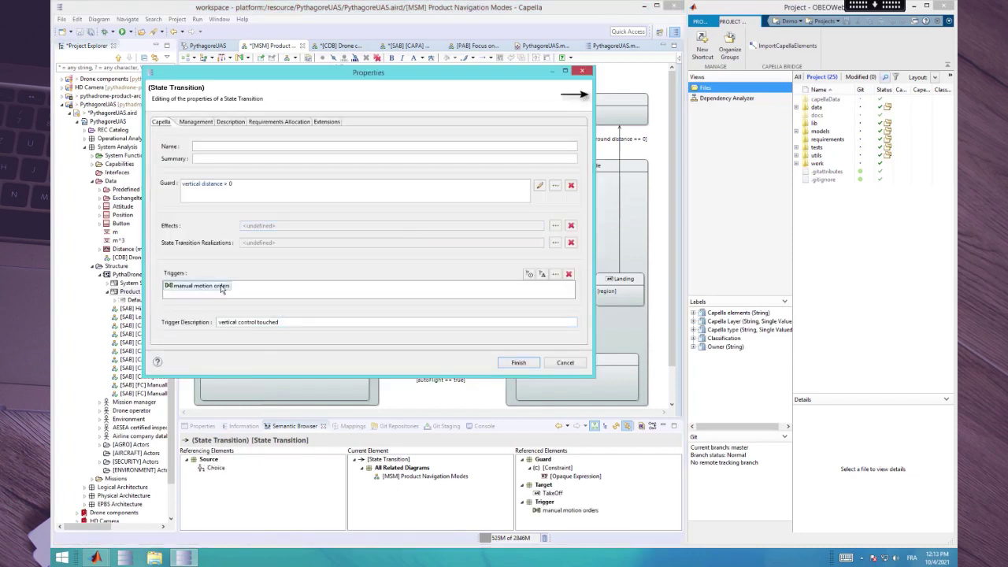
pyautogui.click(267, 322)
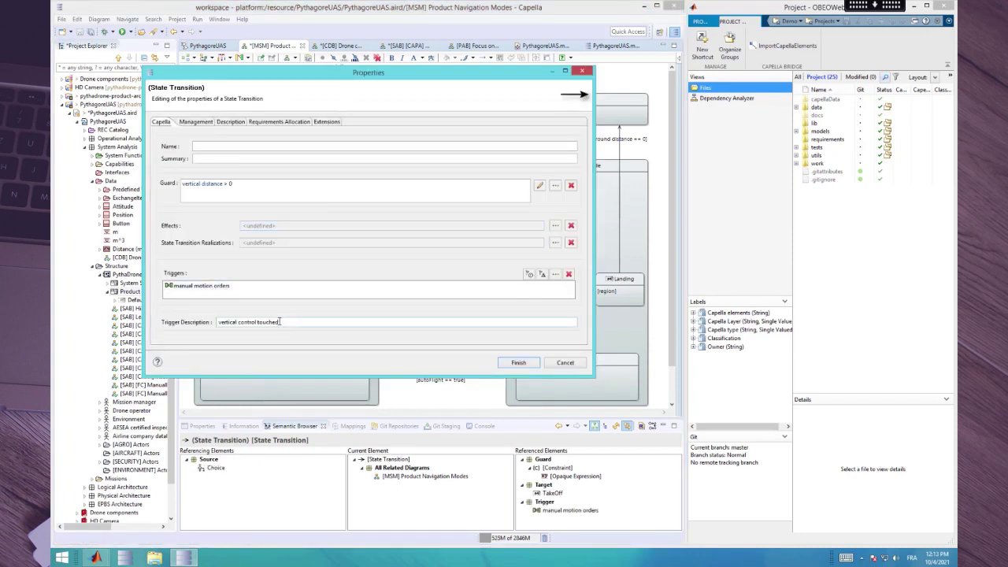
pyautogui.moveTo(279, 321); pyautogui.dragTo(207, 327)
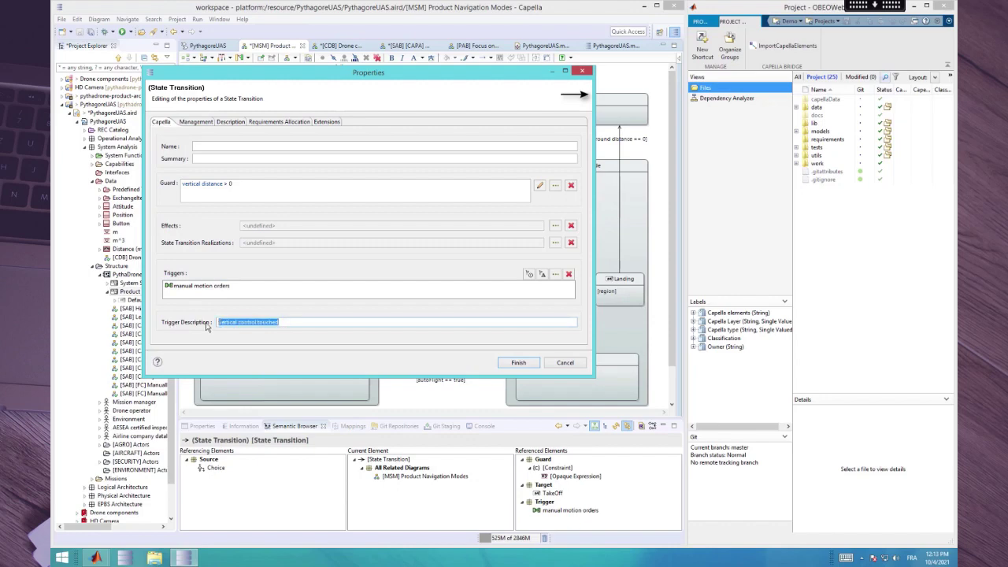
pyautogui.click(518, 362)
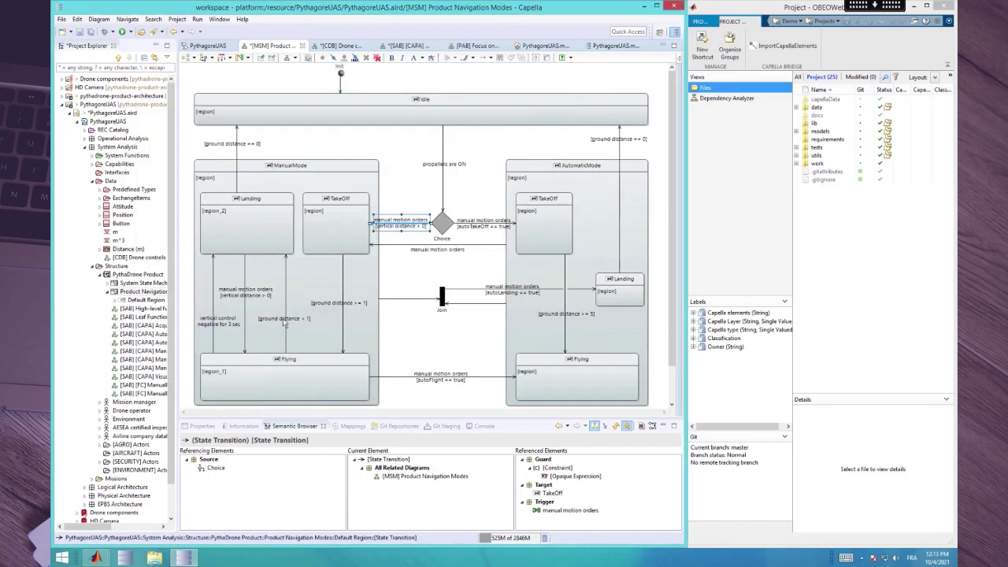
# Open the properties of the manual Flying-to-Landing transition "vertical control negative for 3 sec" and examine its trigger description.
pyautogui.click(216, 322)
pyautogui.doubleClick(214, 324)
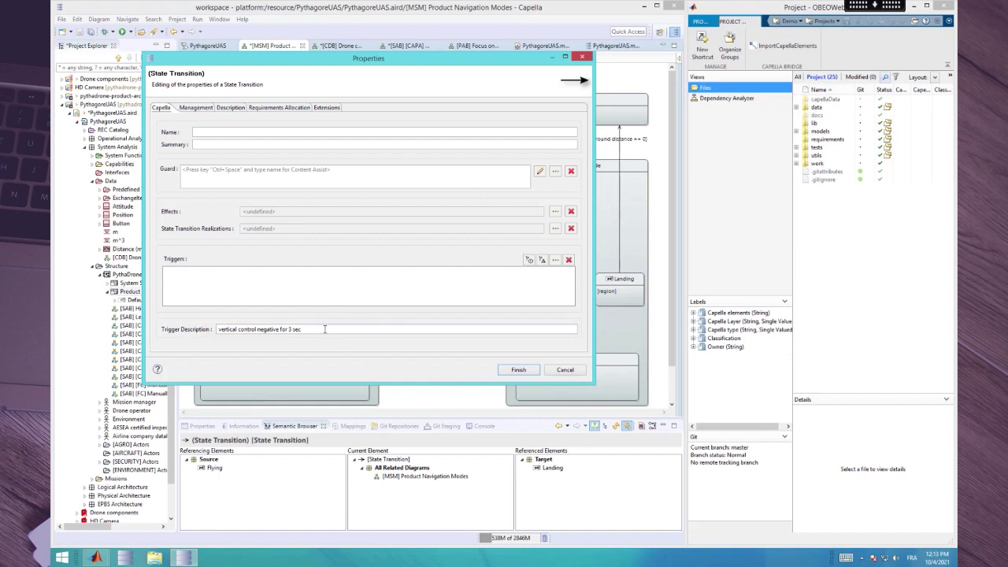
pyautogui.click(520, 369)
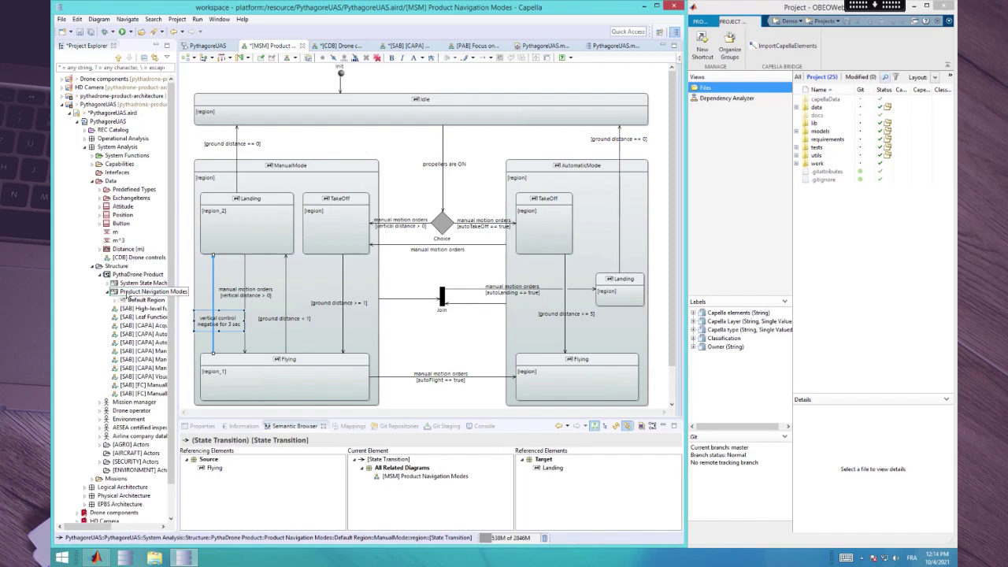
# Export the Product Navigation Modes and Flight control modes state machines to Simulink, using the scenario of state machines sorted by engineering perspective.
pyautogui.rightClick(130, 294)
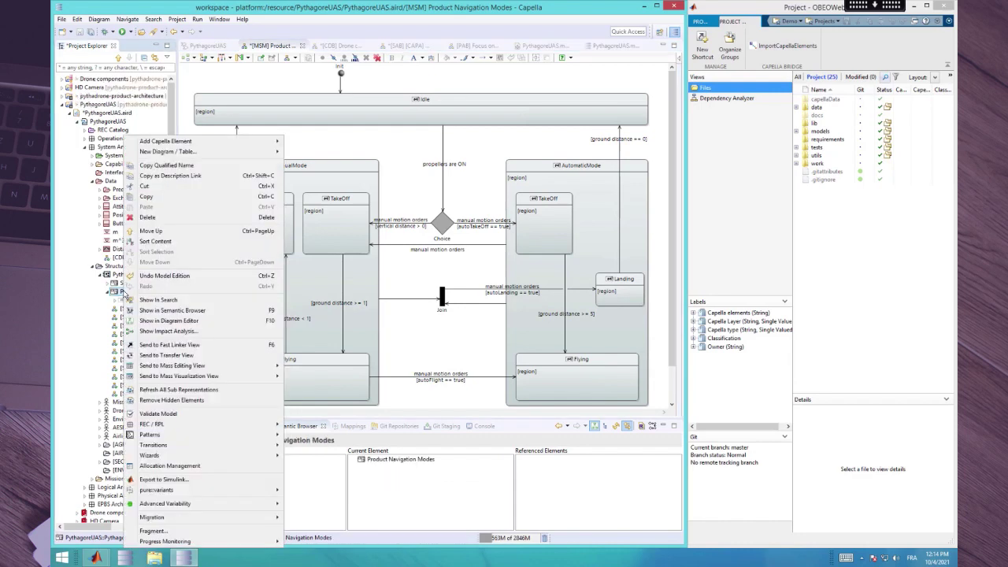
pyautogui.click(157, 481)
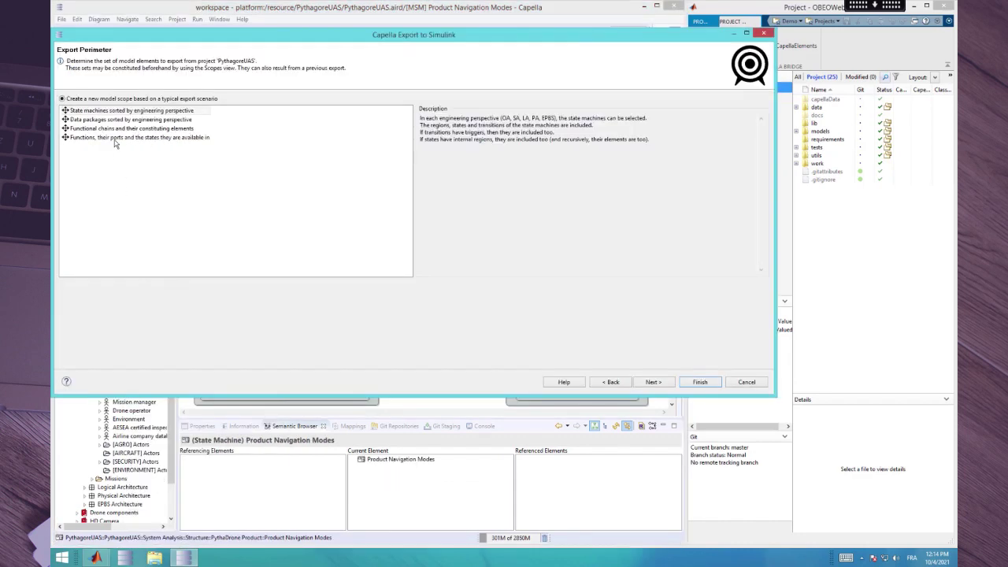
pyautogui.click(163, 111)
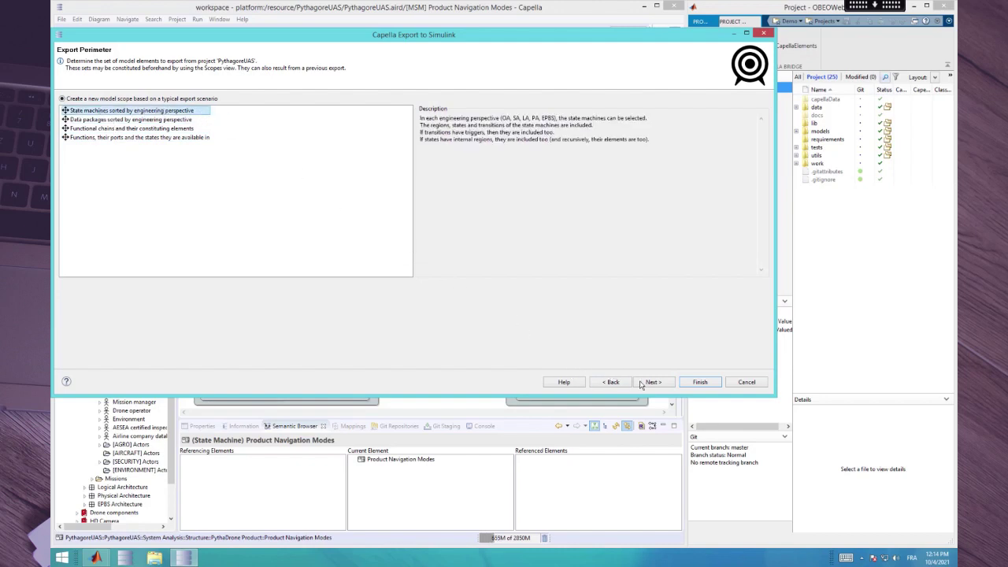
pyautogui.click(653, 383)
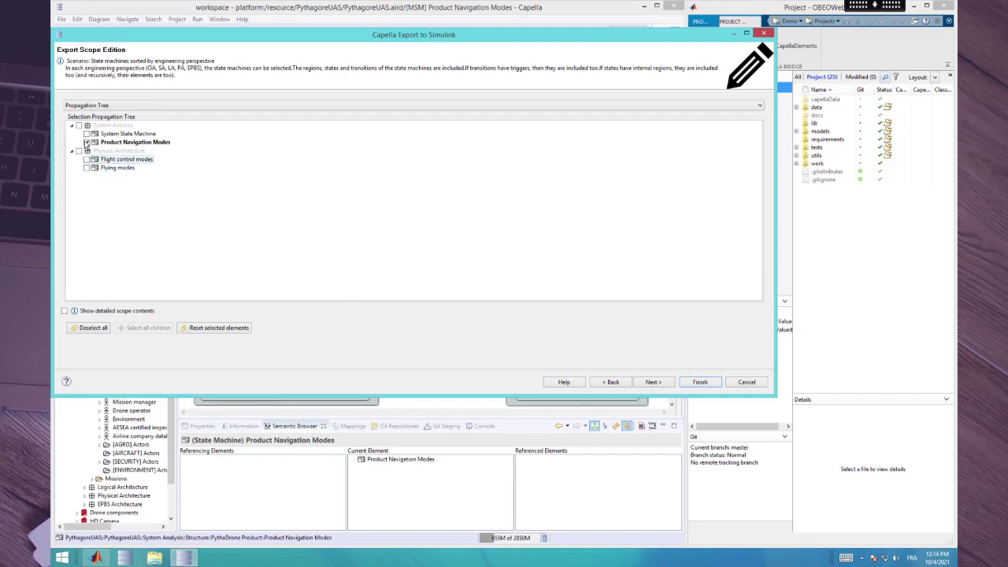
pyautogui.click(86, 159)
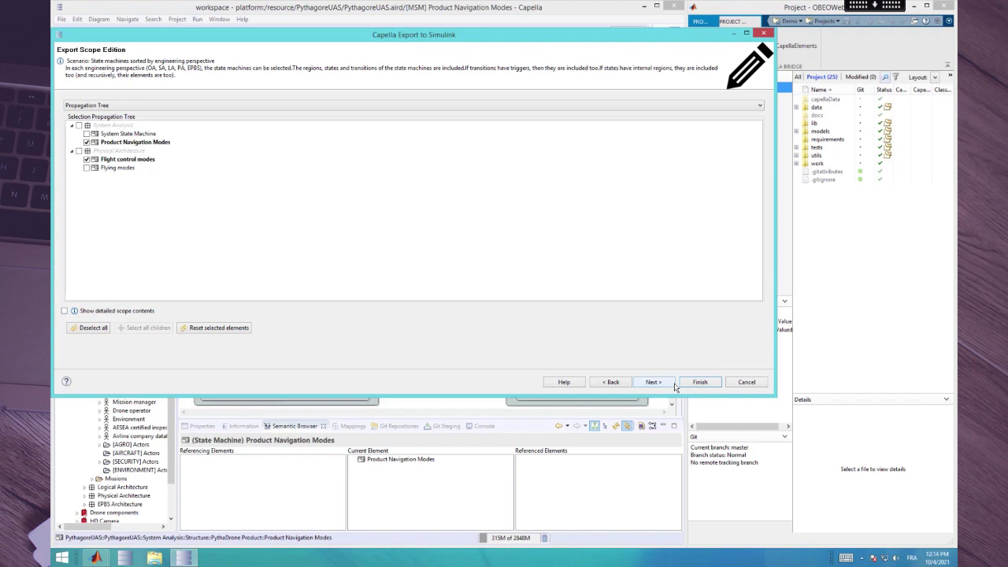
pyautogui.click(698, 383)
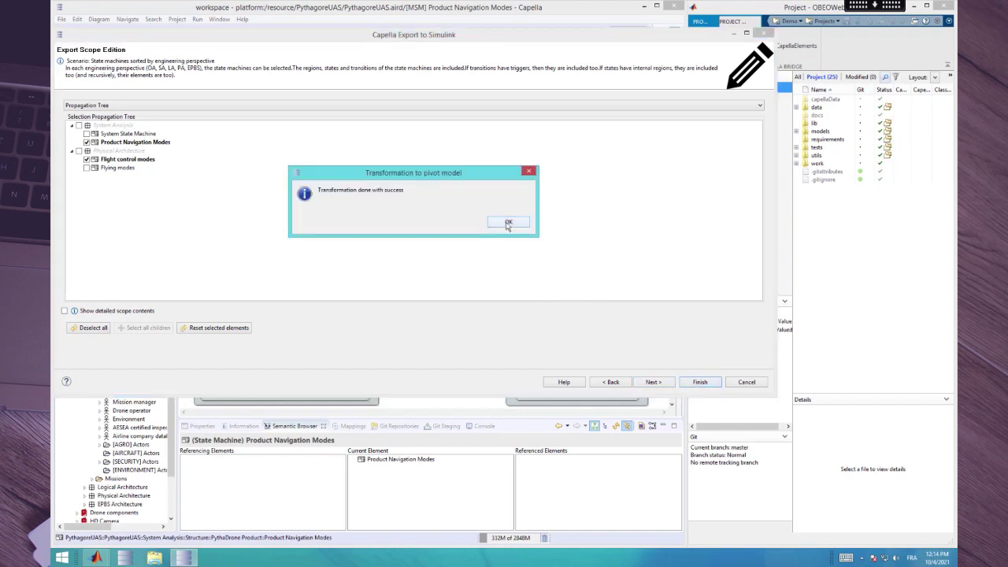
pyautogui.click(508, 224)
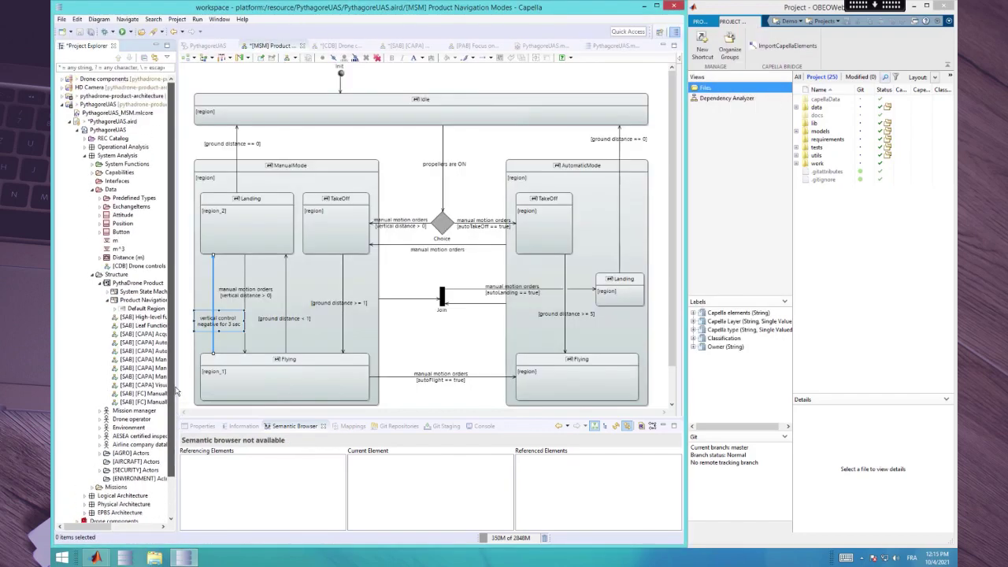
# Copy PythagoreUAS_MSM.mlcore into the capellaData folder of the MATLAB project and import the Capella elements.
pyautogui.click(124, 114)
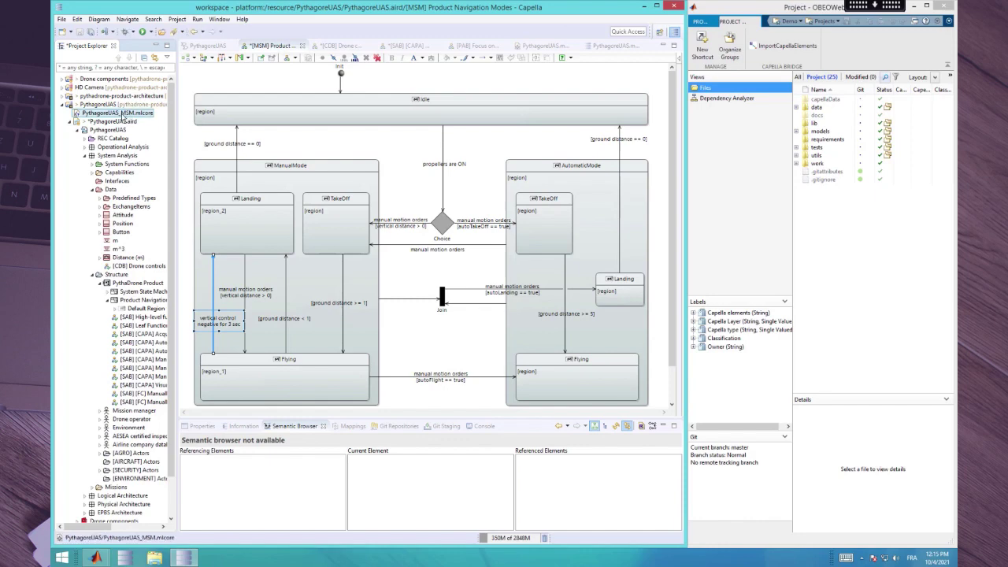
pyautogui.click(815, 101)
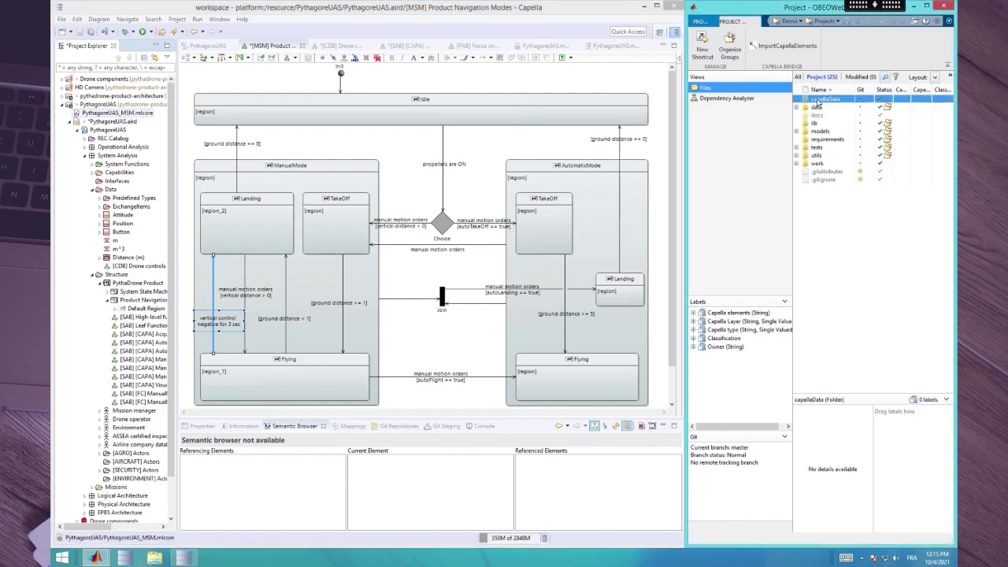
pyautogui.rightClick(815, 100)
pyautogui.click(783, 47)
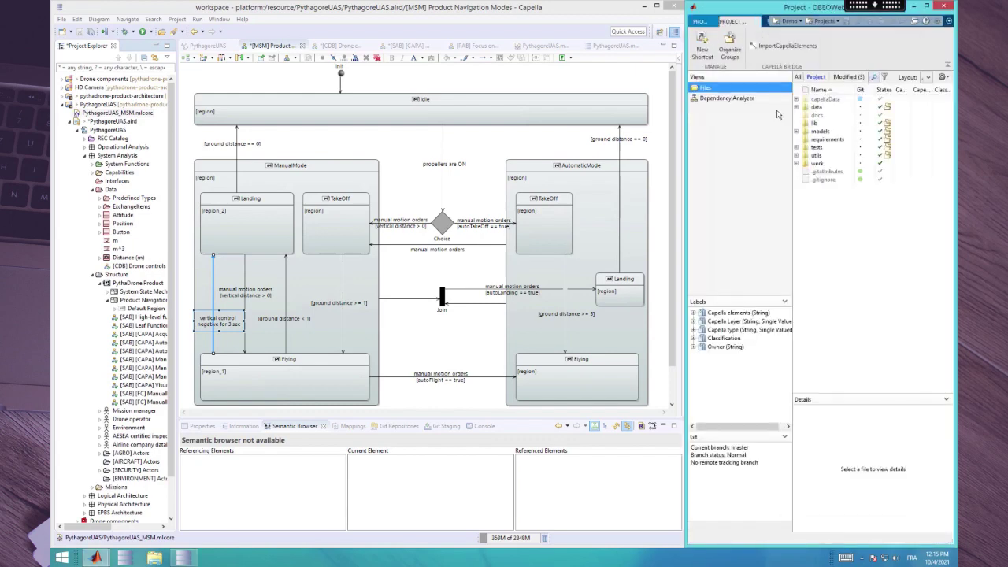
# Expand the models folder with its PA and SA subfolders in the MATLAB project, and widen the Name column to read the model names.
pyautogui.click(796, 131)
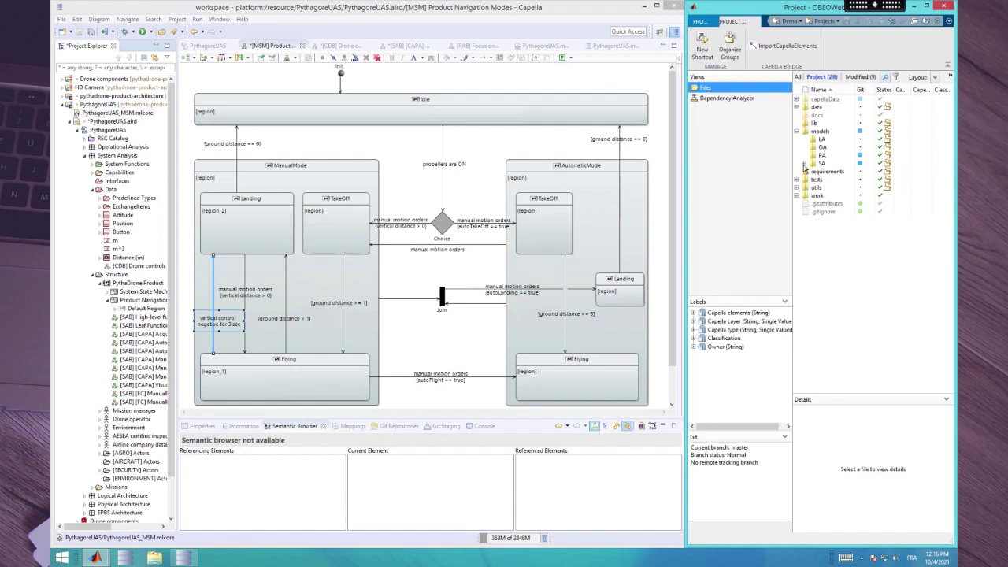
pyautogui.click(803, 158)
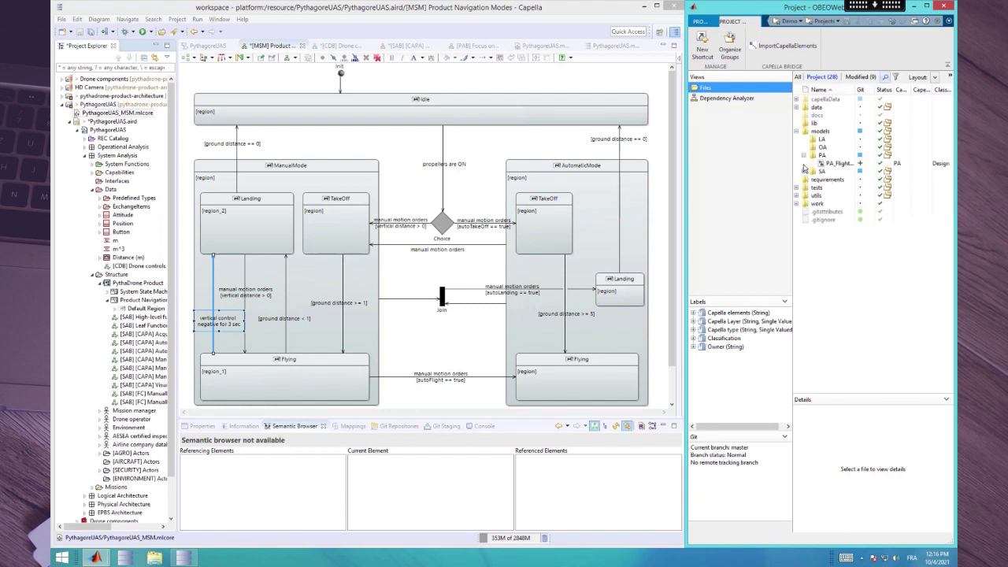
pyautogui.click(803, 172)
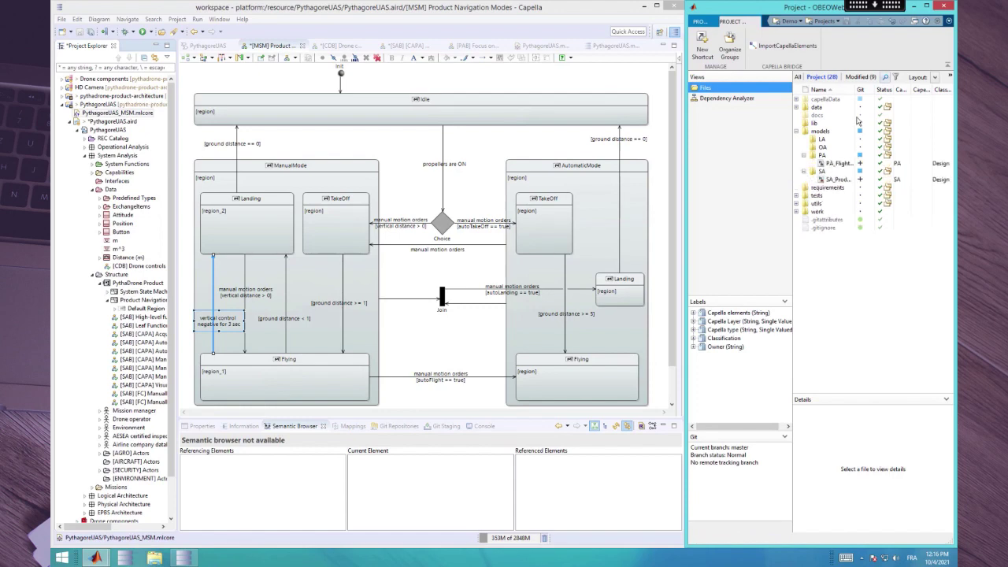
pyautogui.moveTo(873, 92); pyautogui.dragTo(900, 101)
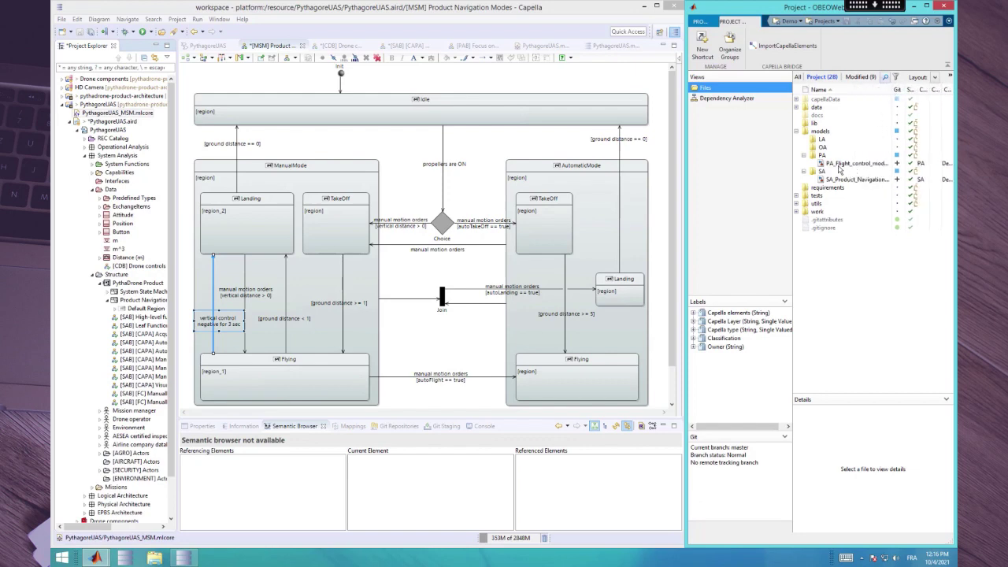
# Open the SA_Product_Navigation_Modes model from the SA models folder and maximize its window.
pyautogui.click(835, 181)
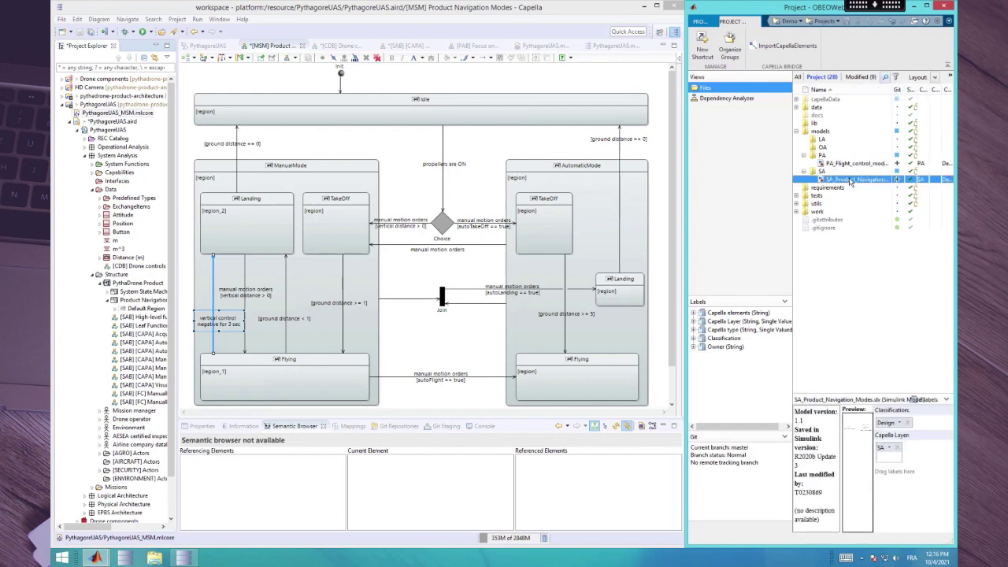
pyautogui.doubleClick(836, 182)
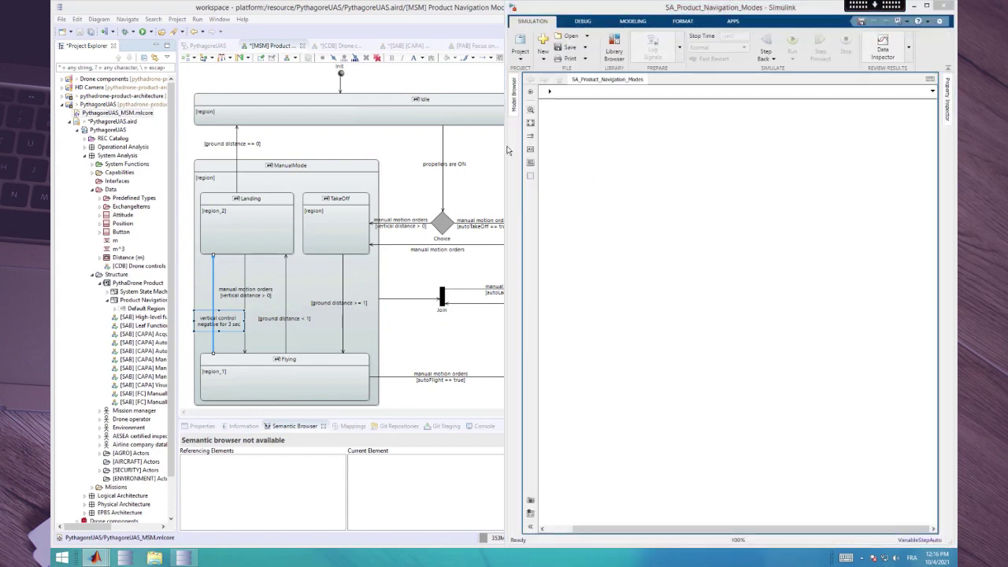
pyautogui.click(926, 8)
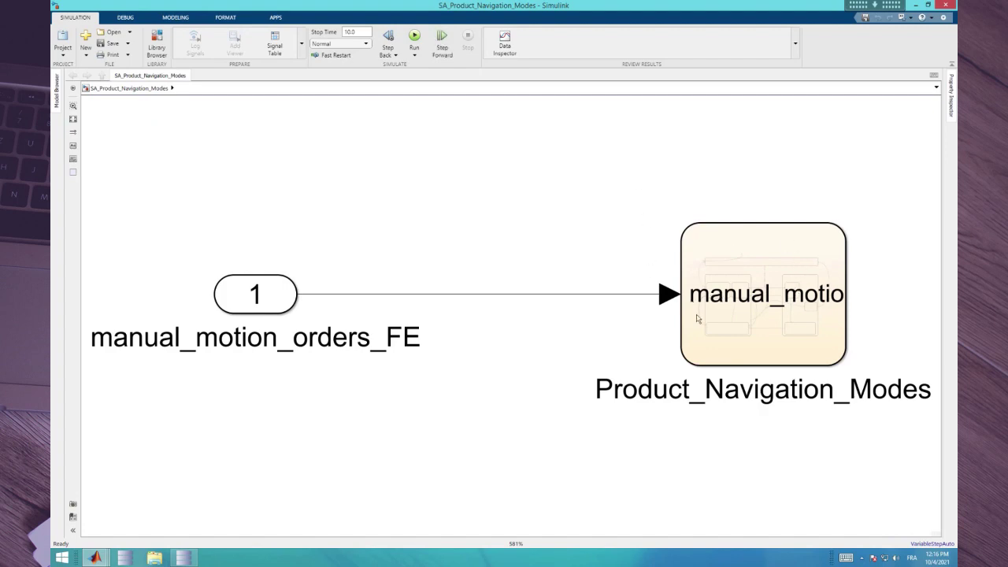
# Examine the manual_motion_orders_FE input and the Product_Navigation_Modes block, opening its Stateflow chart with the whole diagram fitted to view.
pyautogui.click(722, 318)
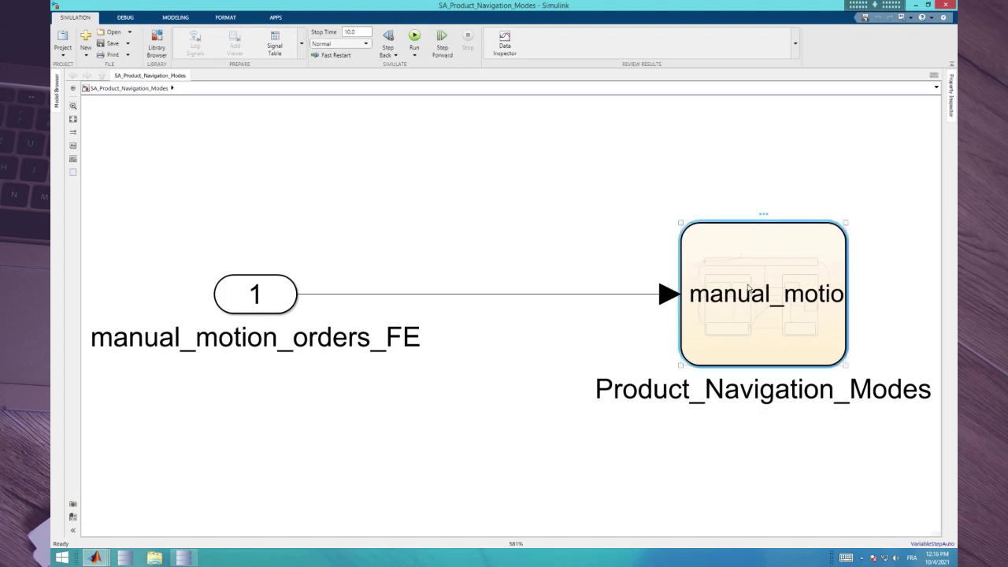
pyautogui.click(255, 305)
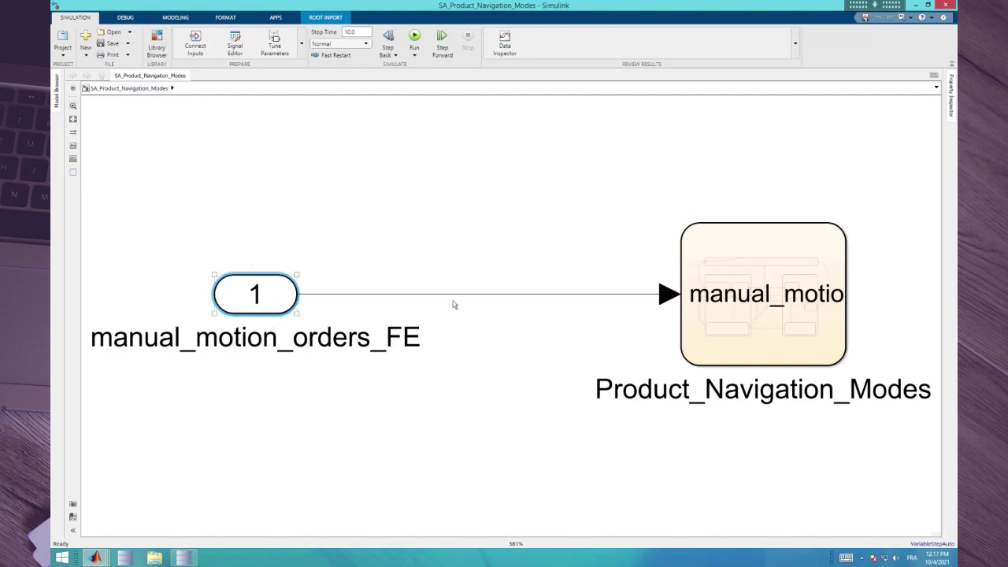
pyautogui.click(744, 295)
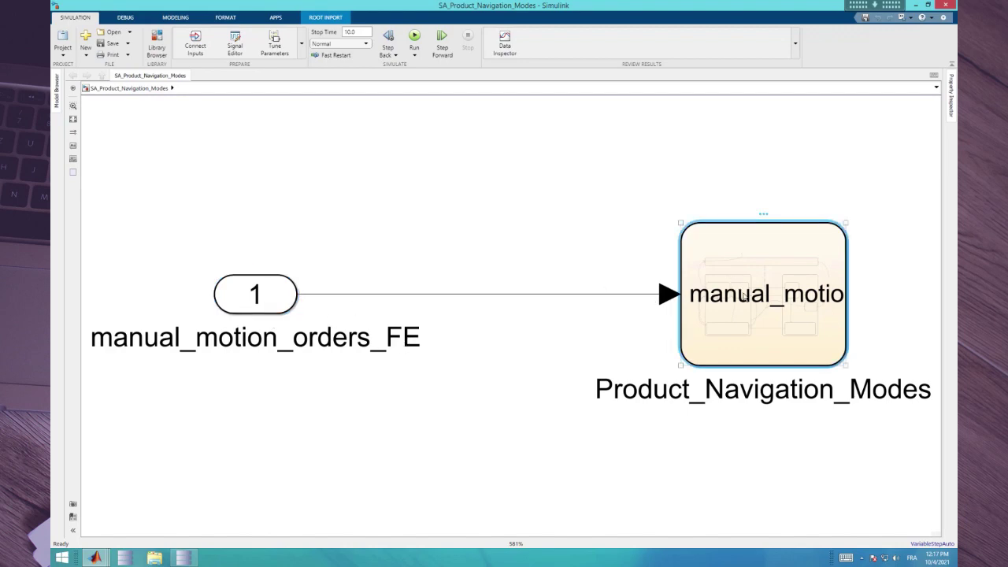
pyautogui.doubleClick(732, 286)
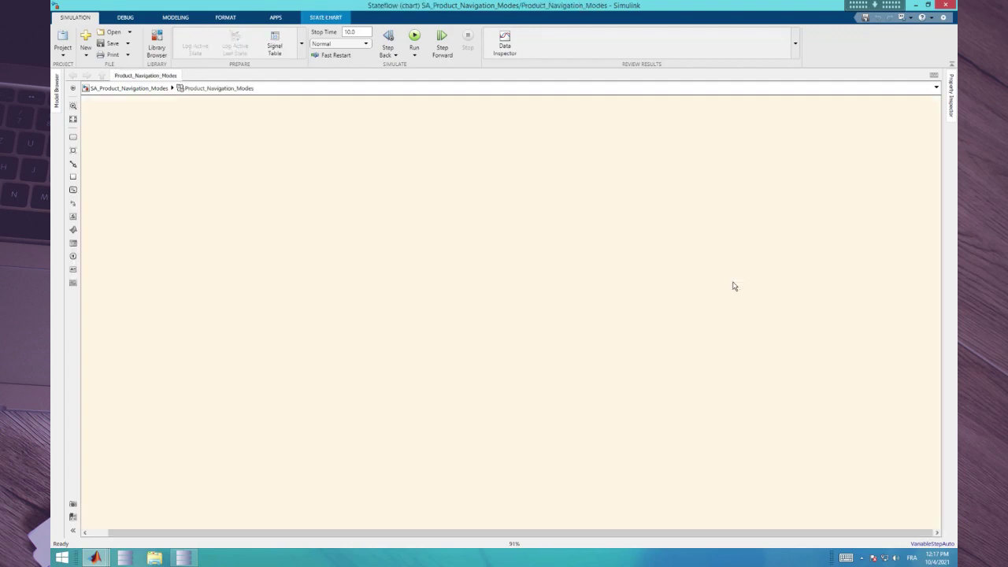
pyautogui.press('space')
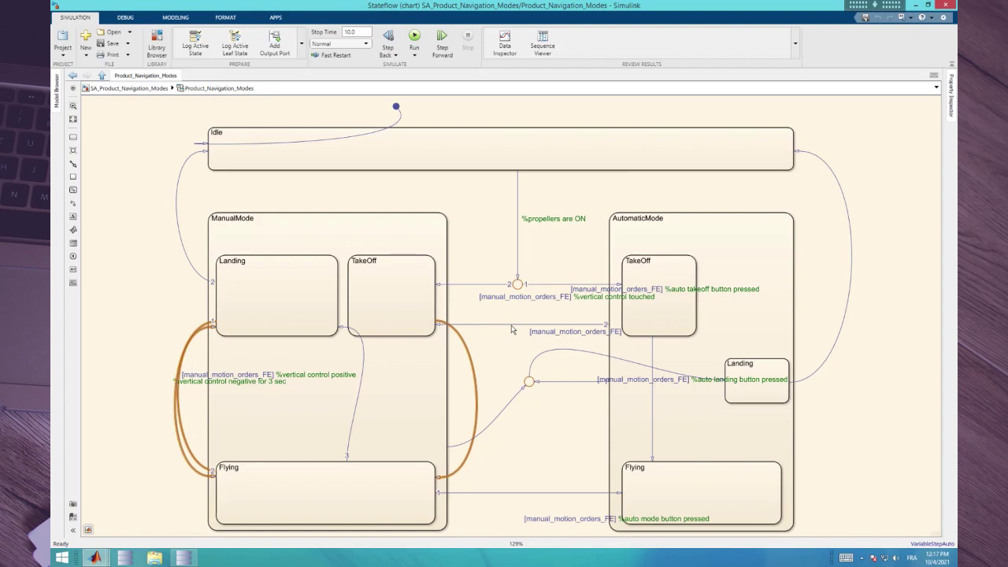
pyautogui.click(222, 384)
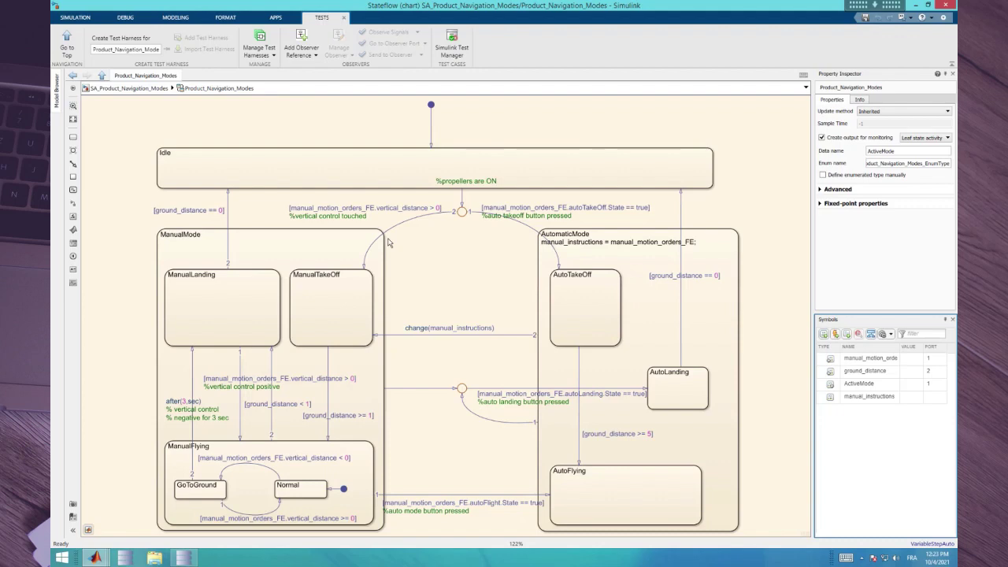
# Switch to Capella to view the Drone controls class diagram, and return to the Stateflow chart.
pyautogui.click(180, 533)
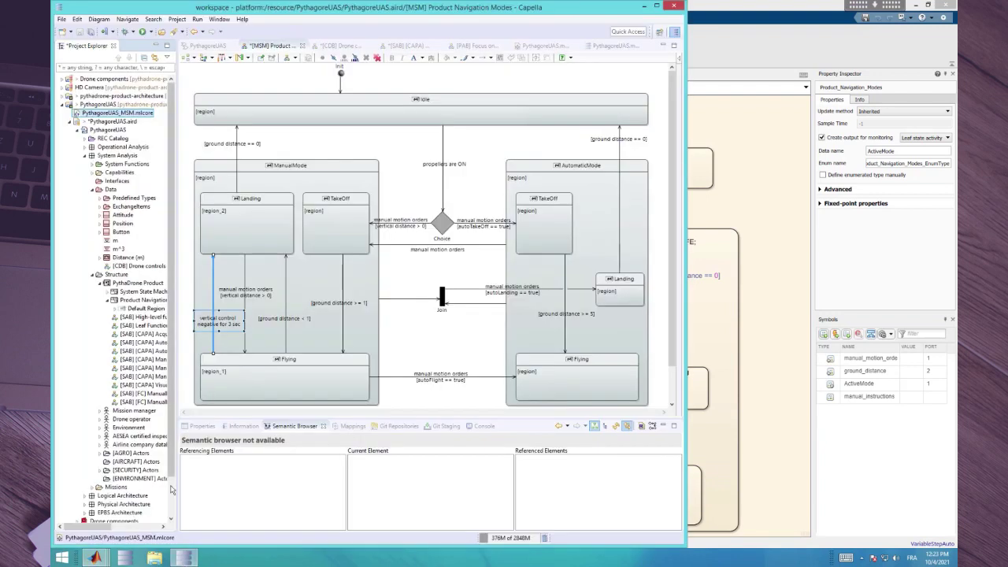
pyautogui.click(343, 46)
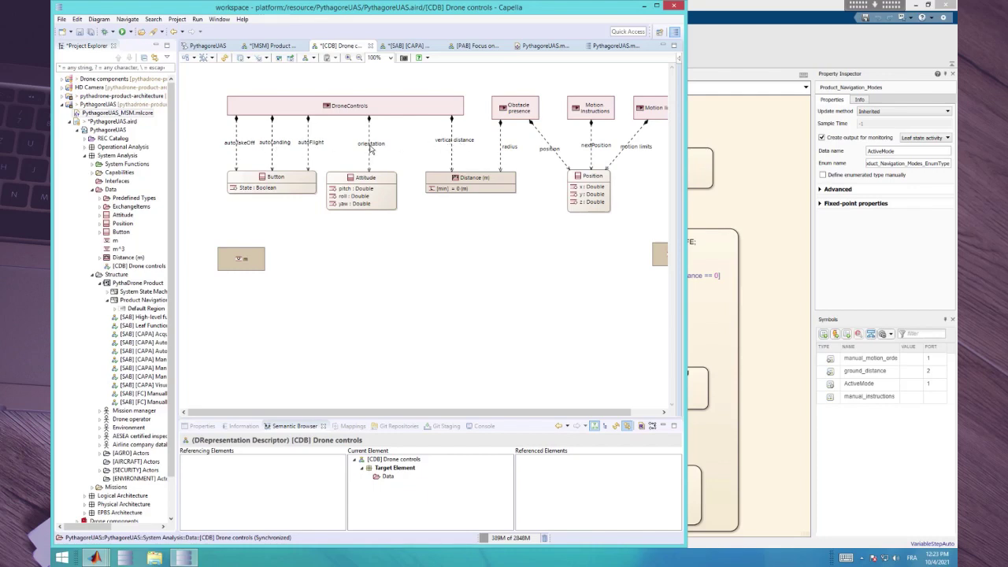
pyautogui.click(685, 319)
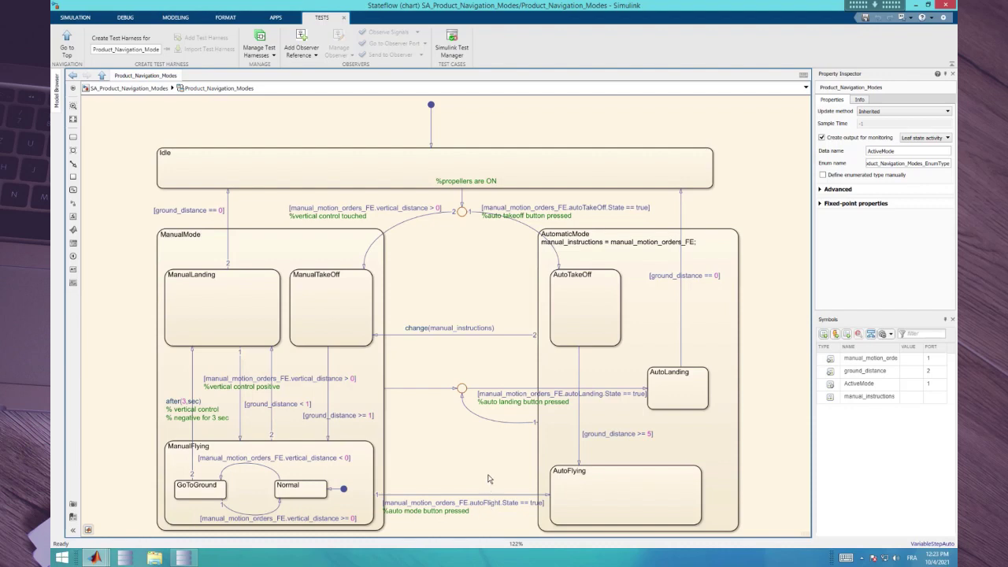
# In Capella, expand the System Analysis Data package down to the elements of the DroneControls exchange item and widen the project explorer.
pyautogui.hotkey('alt', 'Tab')
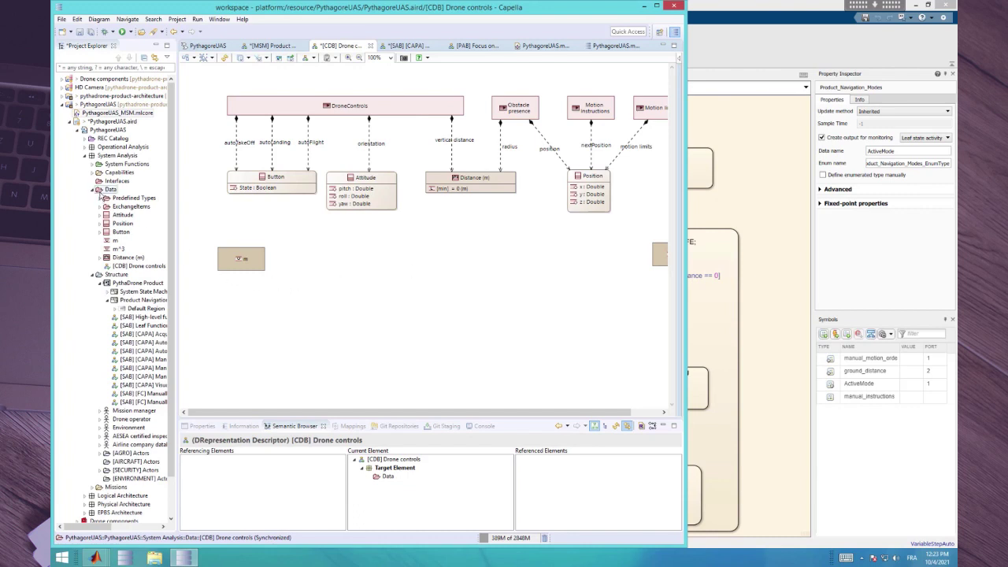
pyautogui.rightClick(101, 194)
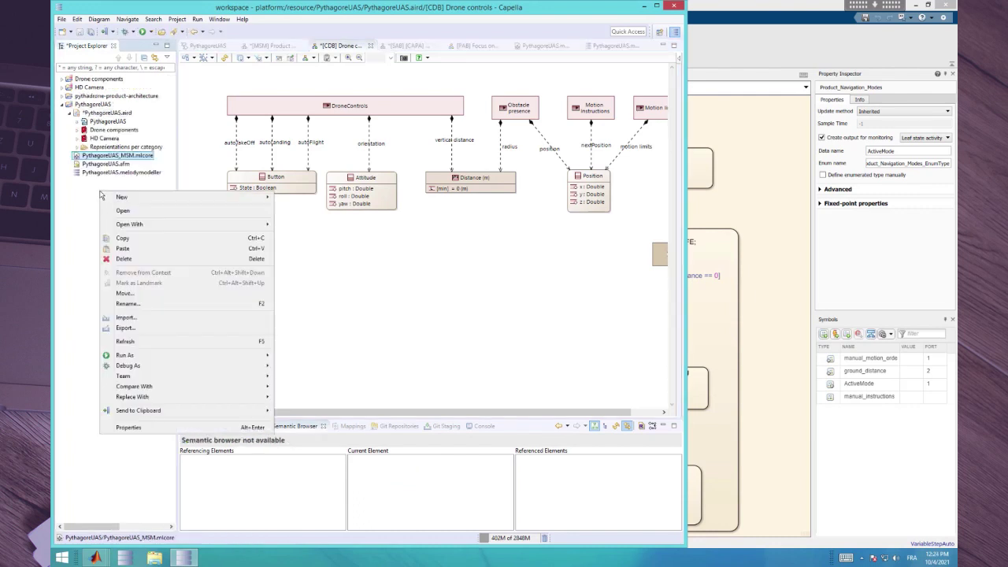
pyautogui.click(79, 126)
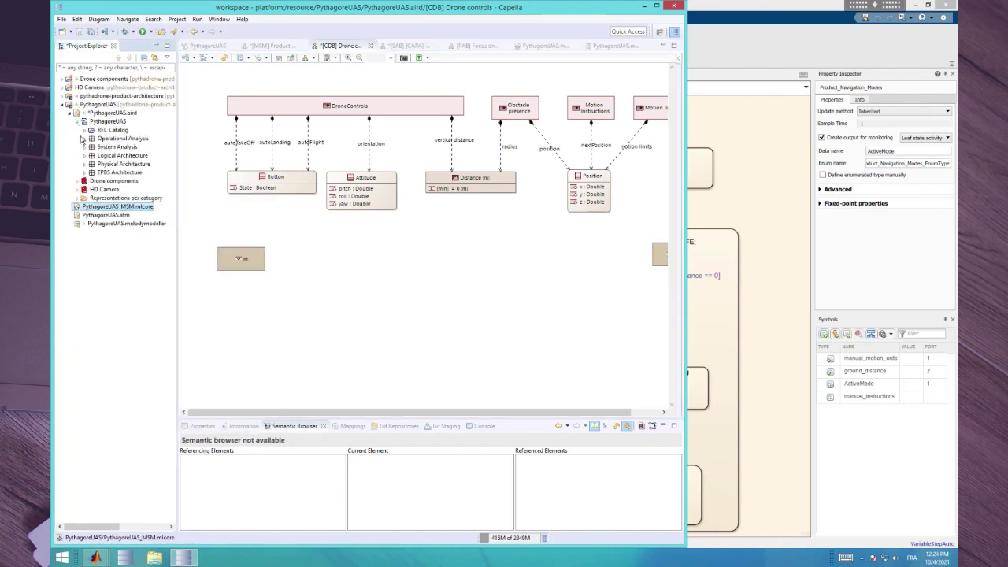
pyautogui.click(85, 147)
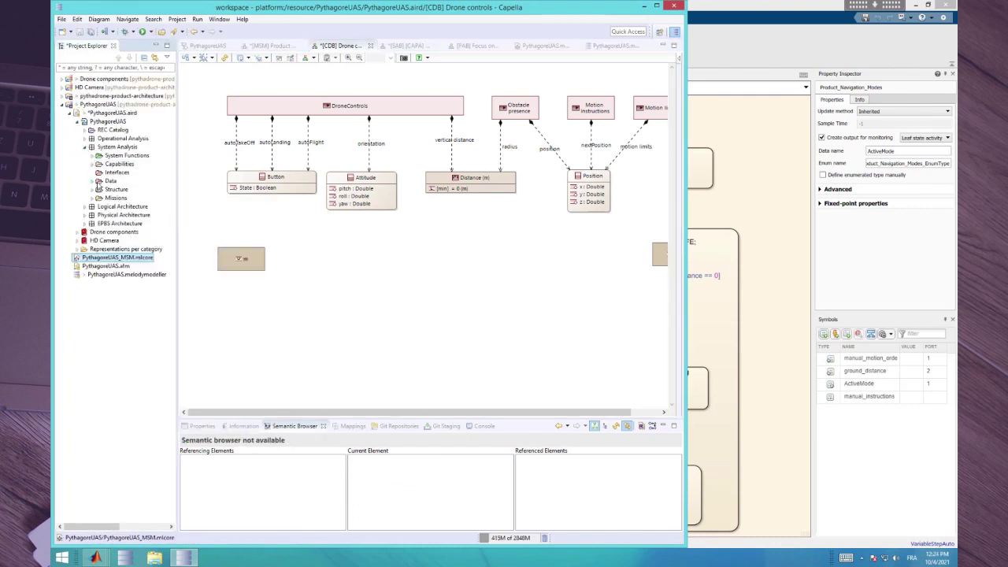
pyautogui.rightClick(94, 183)
pyautogui.click(94, 181)
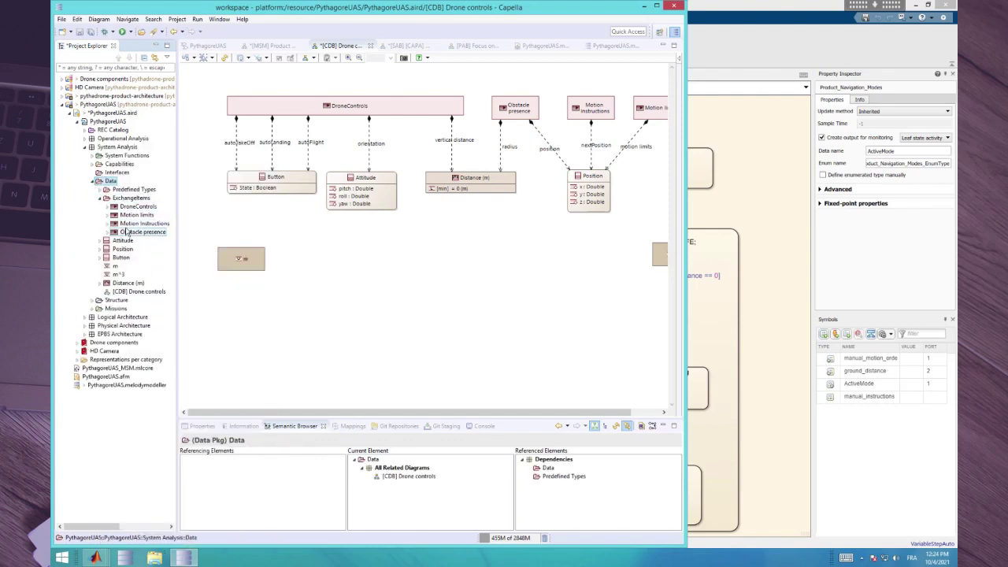
pyautogui.click(108, 206)
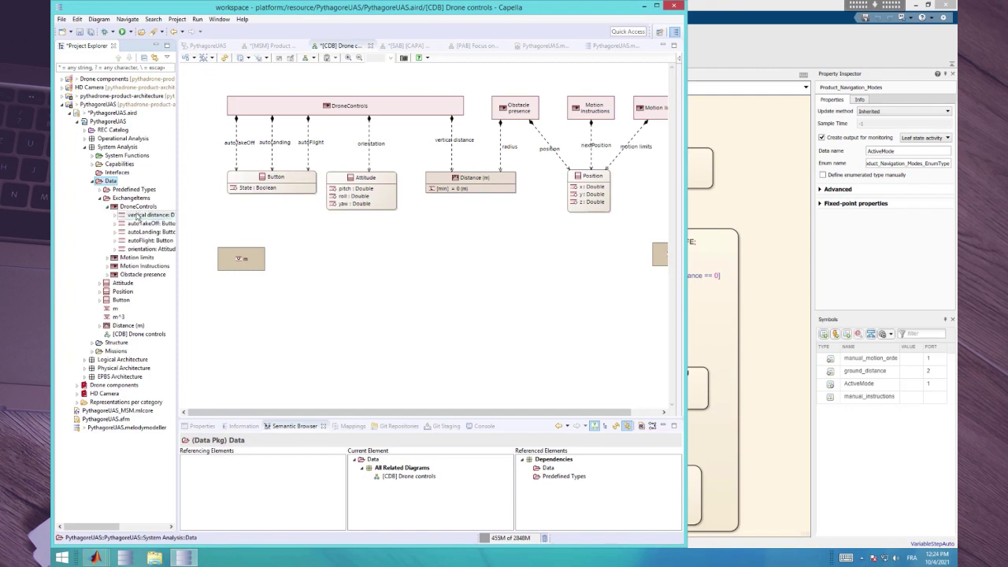
pyautogui.moveTo(178, 214); pyautogui.dragTo(196, 214)
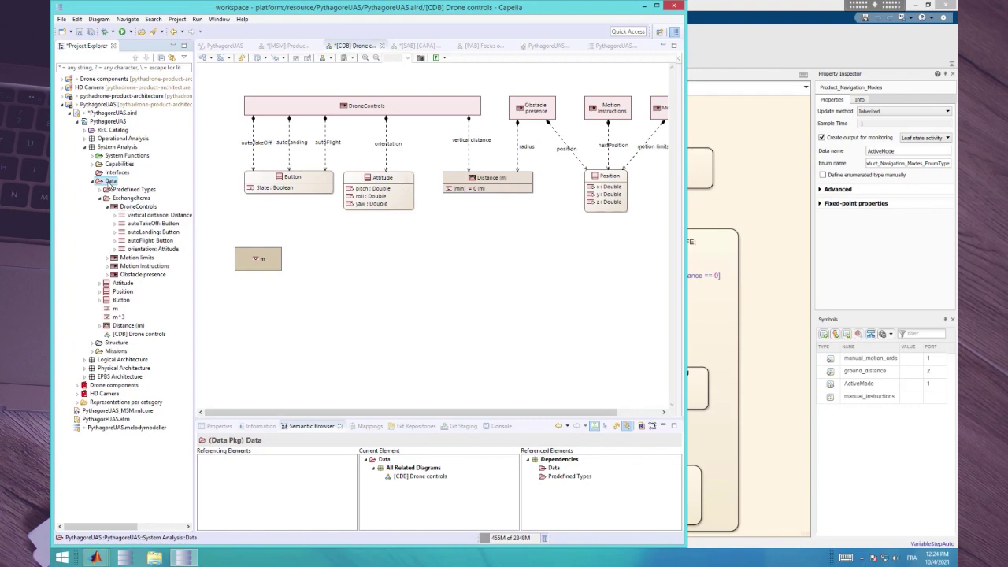
# Export the System Analysis Data package to Simulink, using the scenario of data packages sorted by engineering perspective.
pyautogui.rightClick(110, 182)
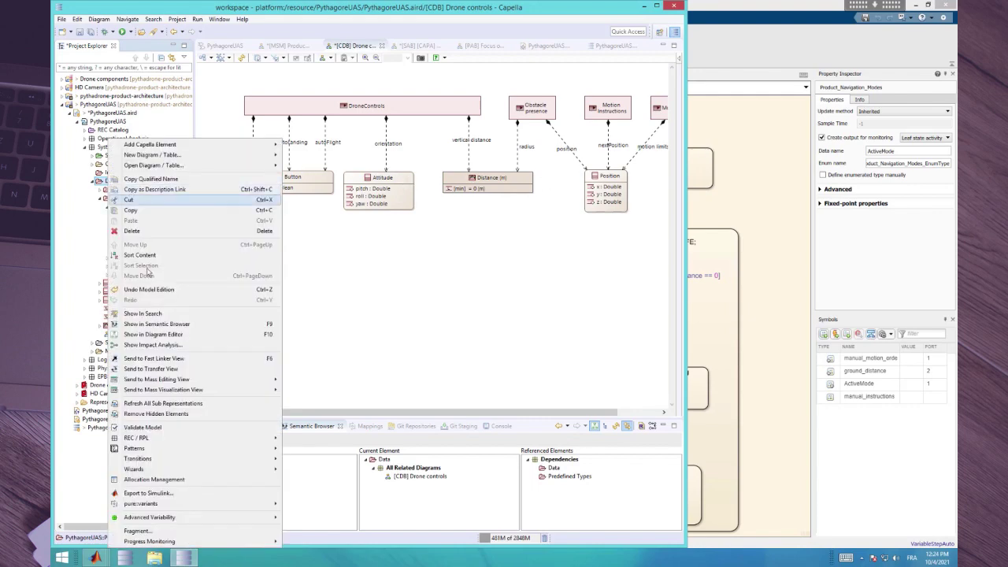
pyautogui.click(145, 494)
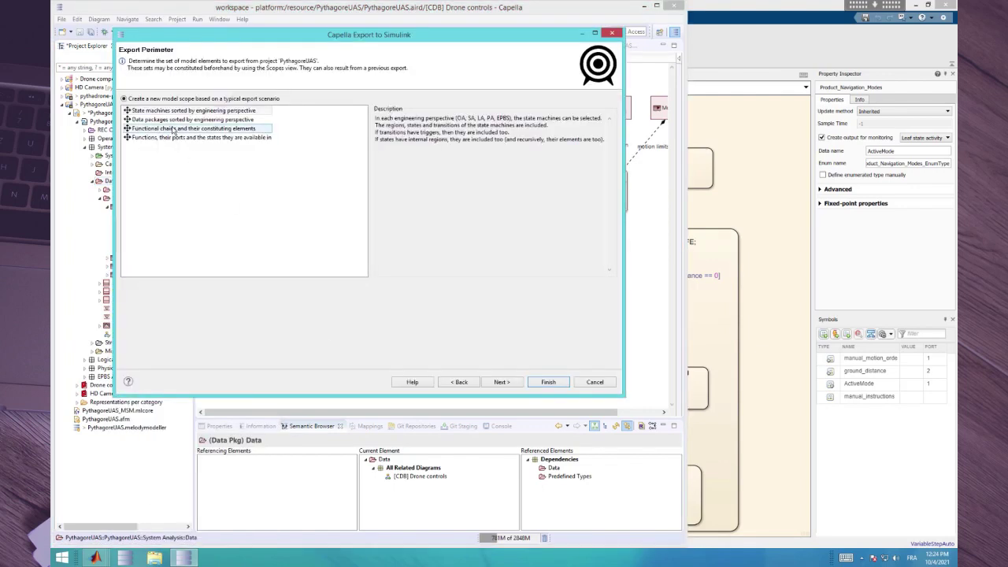
pyautogui.click(160, 121)
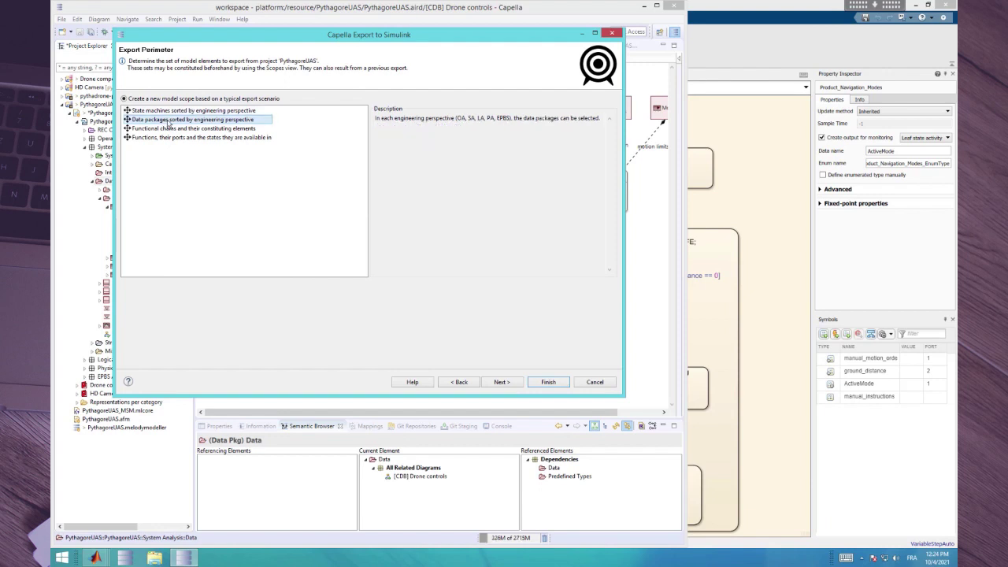
pyautogui.click(542, 385)
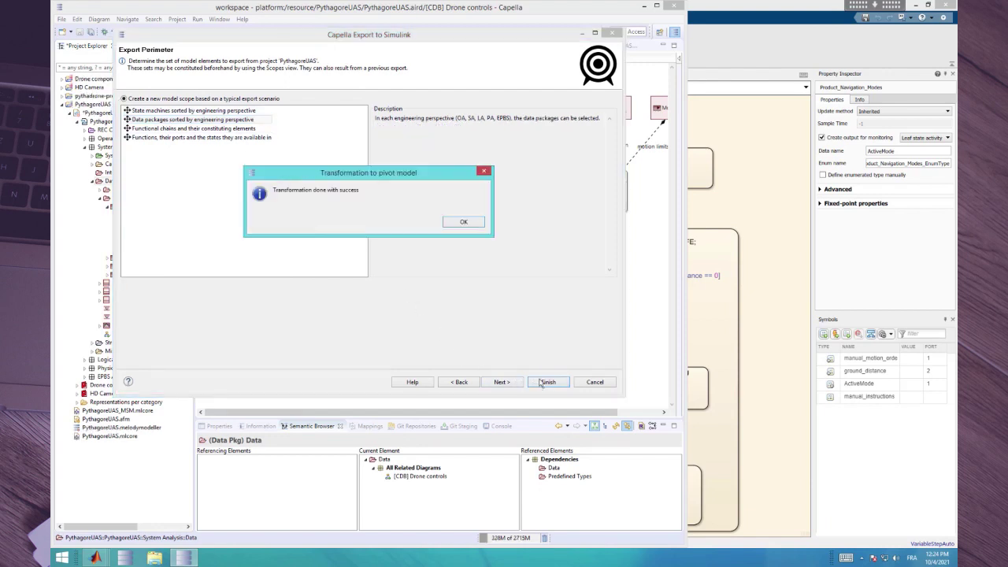
pyautogui.click(463, 224)
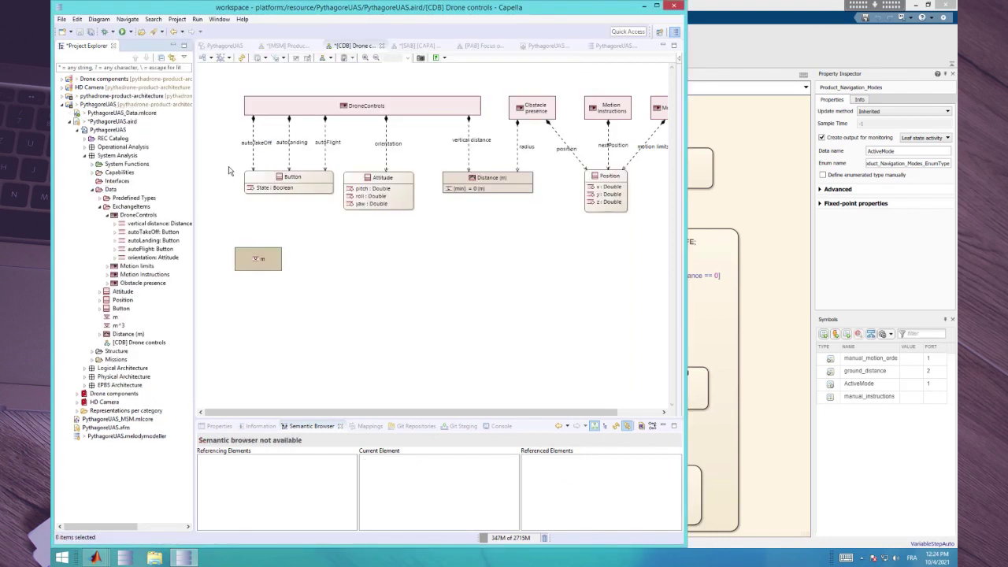
# Copy PythagoreUAS_Data.mlcore into the capellaData folder of the MATLAB project and import its Capella elements from PythagoreUAS_Data.m.
pyautogui.click(123, 114)
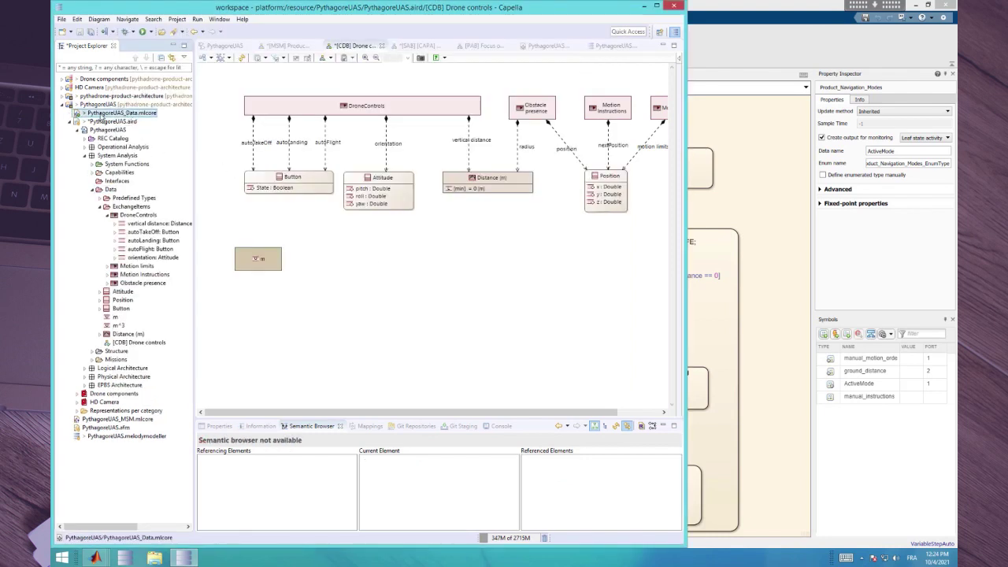
pyautogui.rightClick(102, 116)
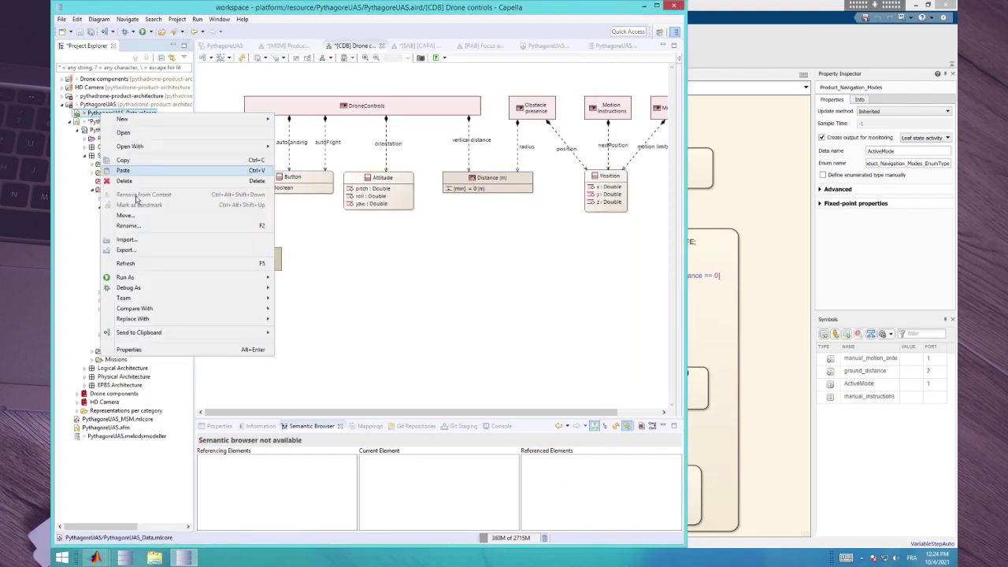
pyautogui.click(133, 162)
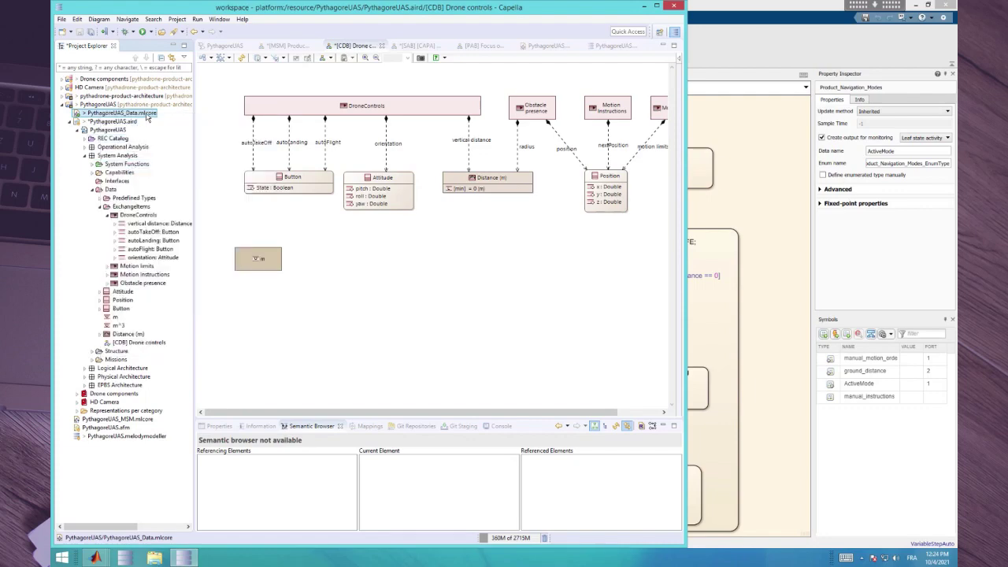
pyautogui.hotkey('alt', 'Tab')
pyautogui.rightClick(815, 99)
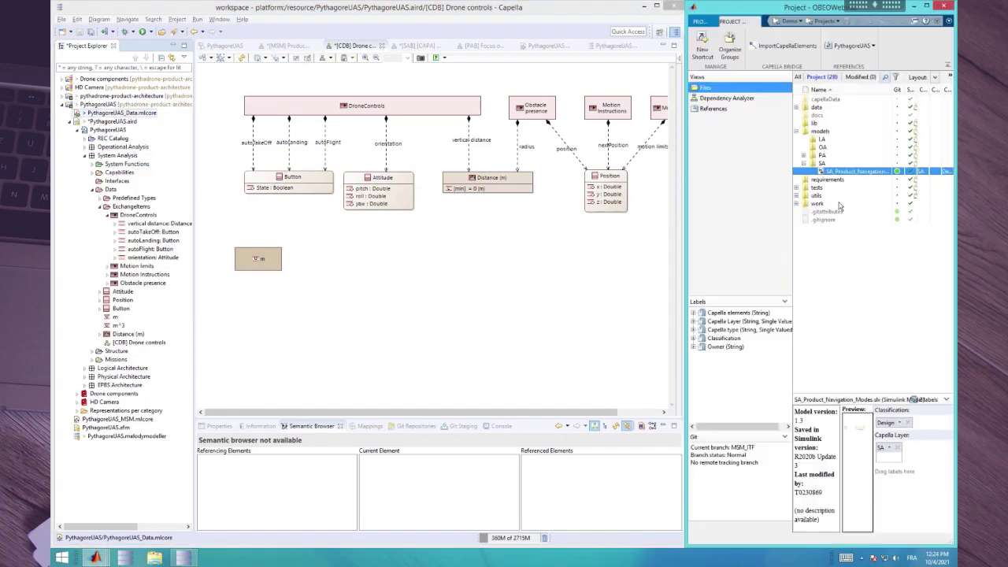
pyautogui.click(834, 181)
pyautogui.click(791, 48)
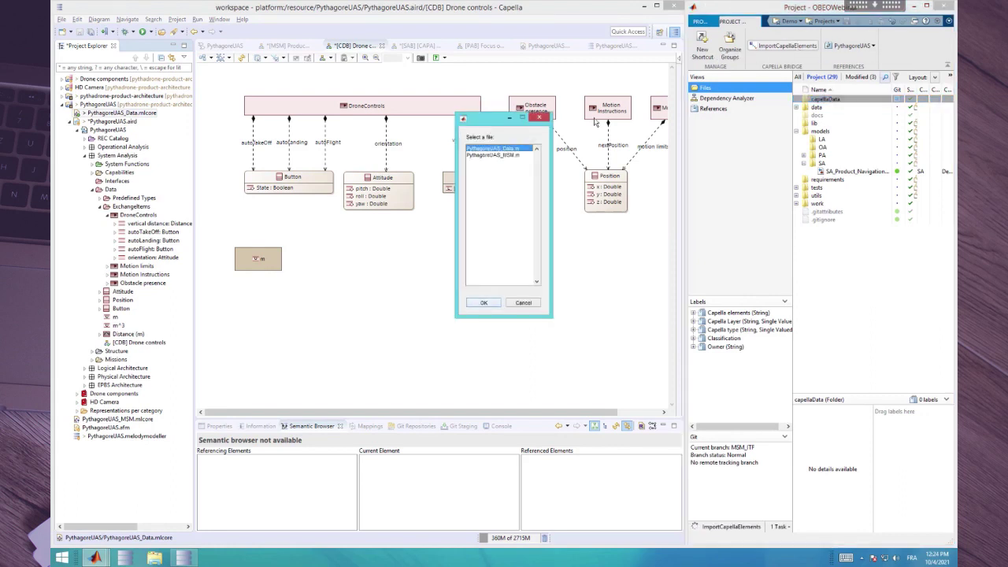
pyautogui.doubleClick(497, 152)
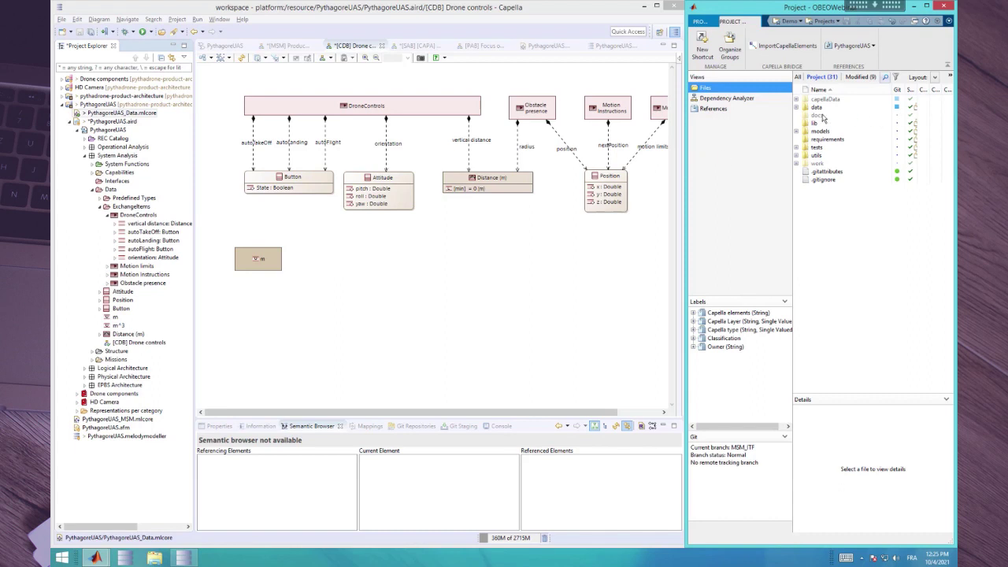
# Expand the SA subfolder of the project's data folder and open the ExchangeItems.sldd data dictionary.
pyautogui.click(796, 107)
pyautogui.click(804, 139)
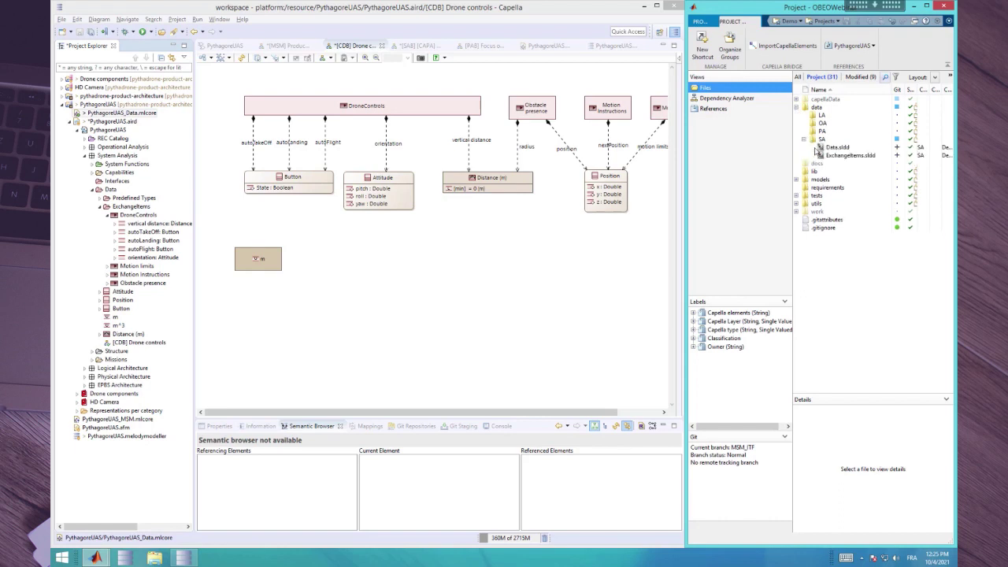
pyautogui.doubleClick(832, 156)
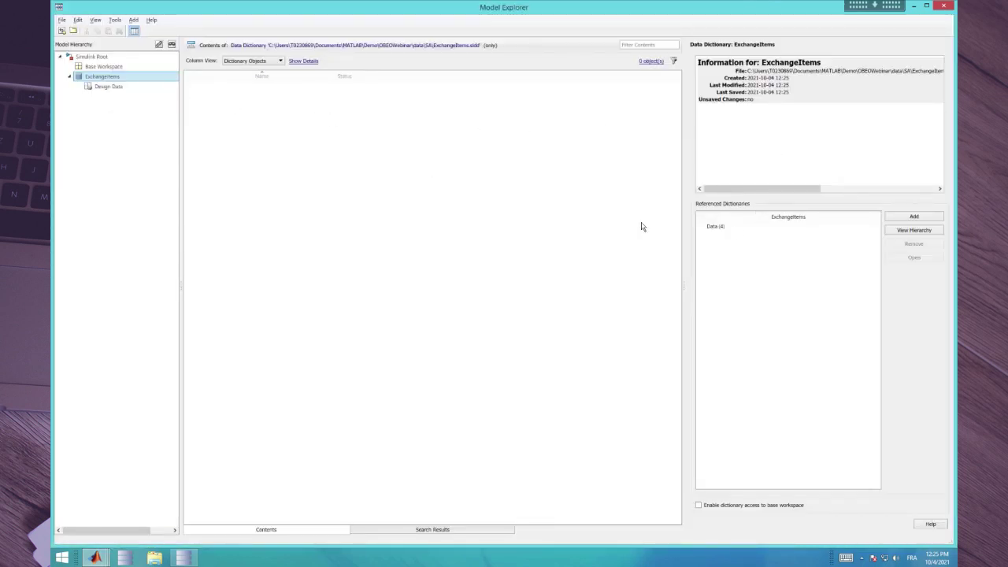
# Check the Data dictionary reference, and examine the bus elements of busEI_DroneControls in the dictionary's Design Data.
pyautogui.click(715, 228)
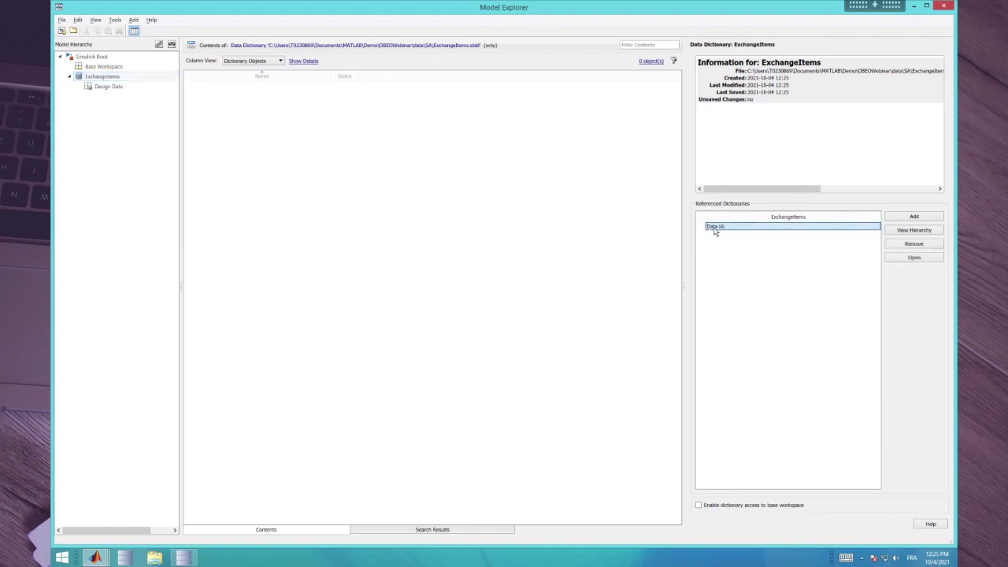
pyautogui.click(109, 87)
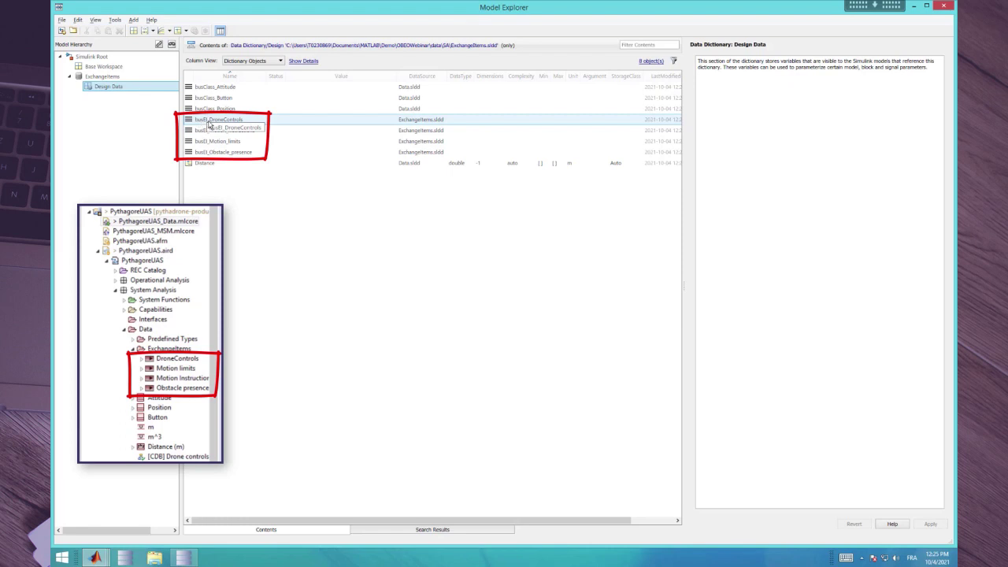
pyautogui.click(227, 122)
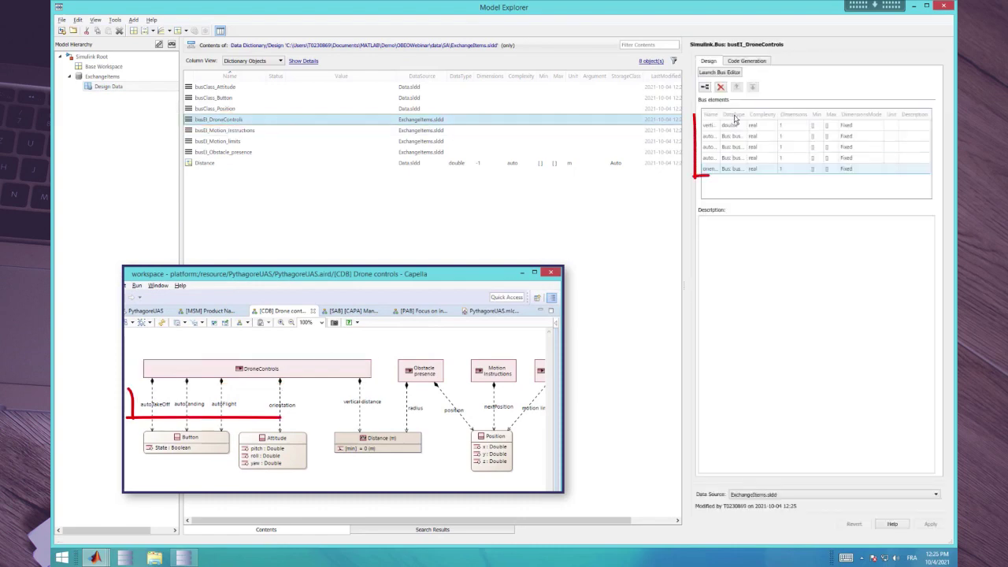
# Widen the bus element columns of busEI_DroneControls and go through vertical_distance, autoTakeOff, autoLanding, autoFlight and orientation, checking their names and data types.
pyautogui.moveTo(721, 117); pyautogui.dragTo(753, 116)
pyautogui.click(738, 126)
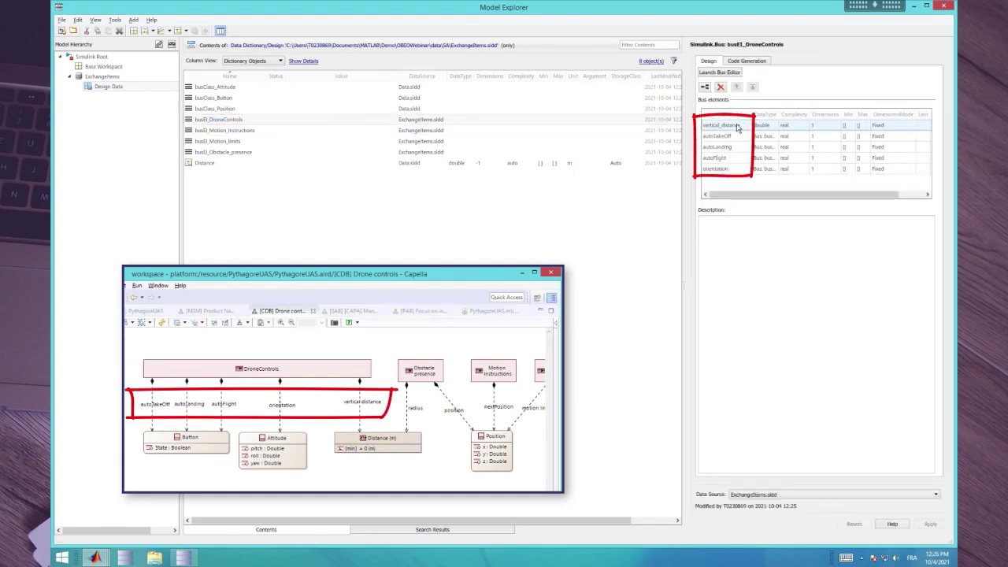
pyautogui.click(737, 135)
pyautogui.click(732, 148)
pyautogui.click(730, 159)
pyautogui.click(729, 170)
pyautogui.moveTo(779, 114); pyautogui.dragTo(834, 114)
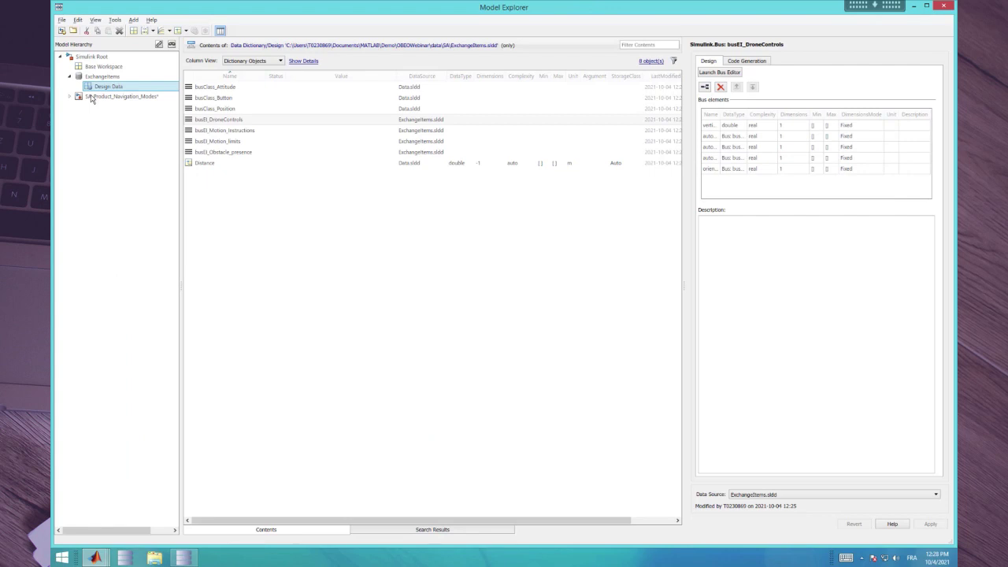
# Look over the SA_Product_Navigation_Modes model in the model hierarchy, and switch to its Simulink diagram.
pyautogui.click(88, 98)
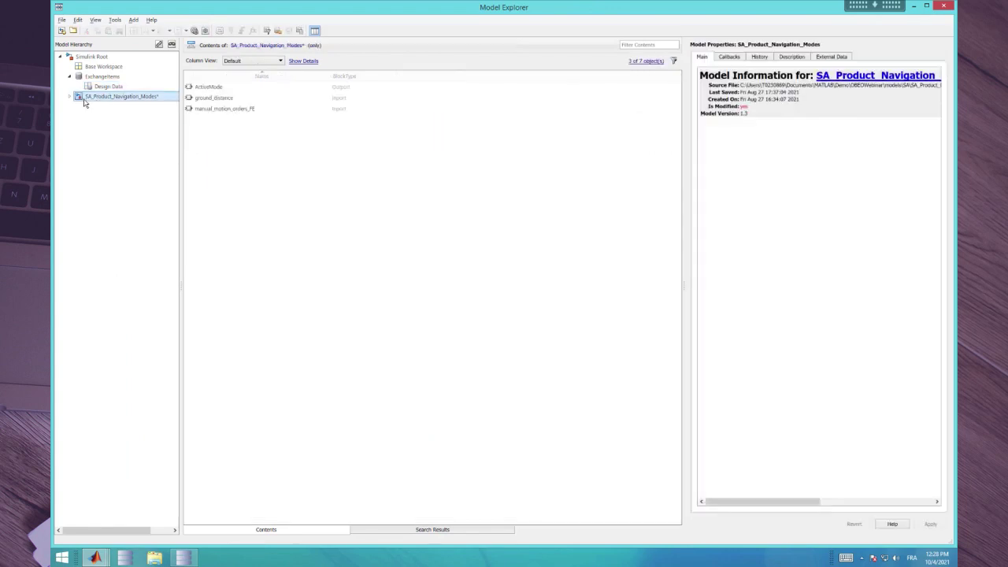
pyautogui.click(69, 97)
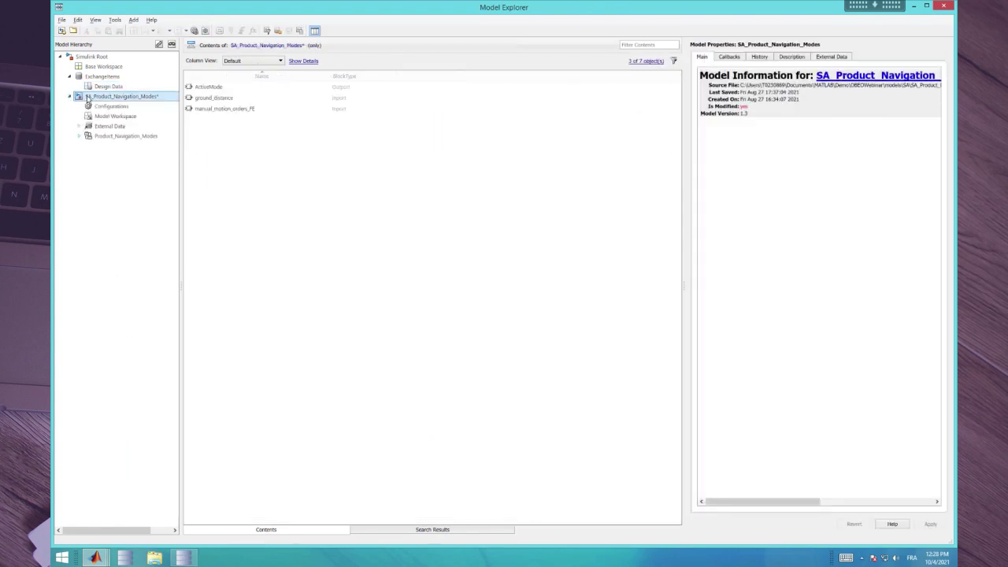
pyautogui.doubleClick(101, 97)
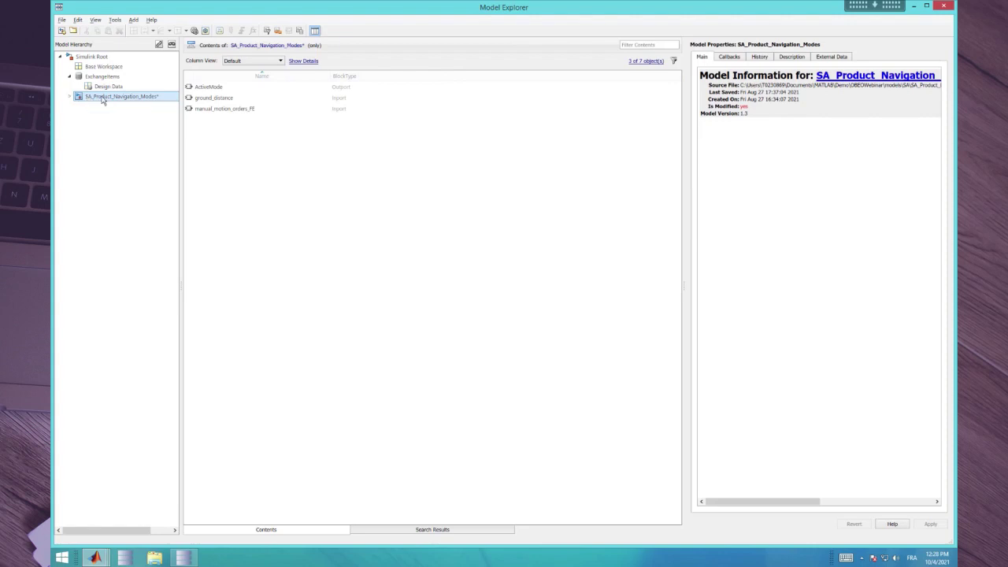
pyautogui.click(108, 559)
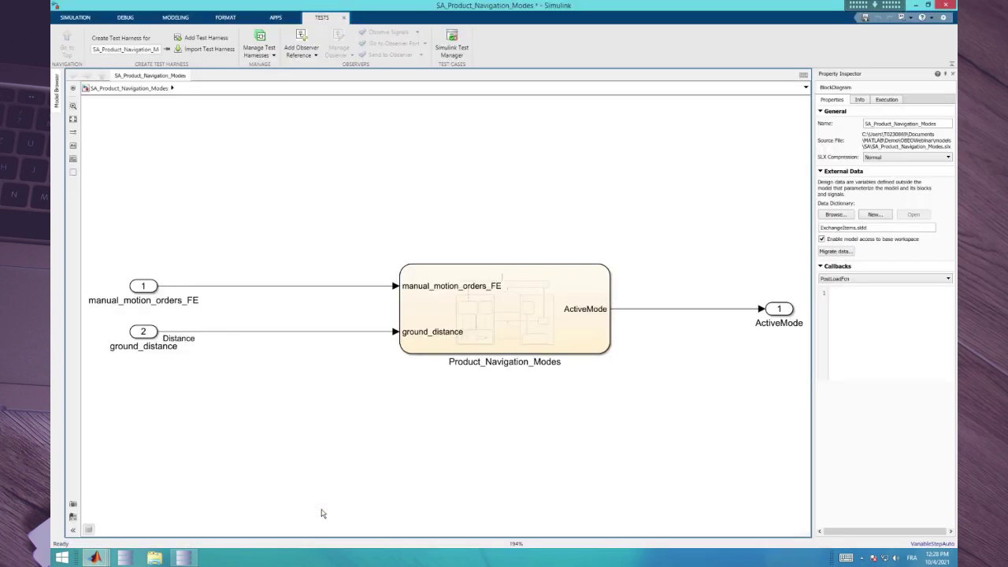
# Set the data type of the manual_motion_orders_FE inport to Bus: busEI_DroneControls.
pyautogui.click(154, 290)
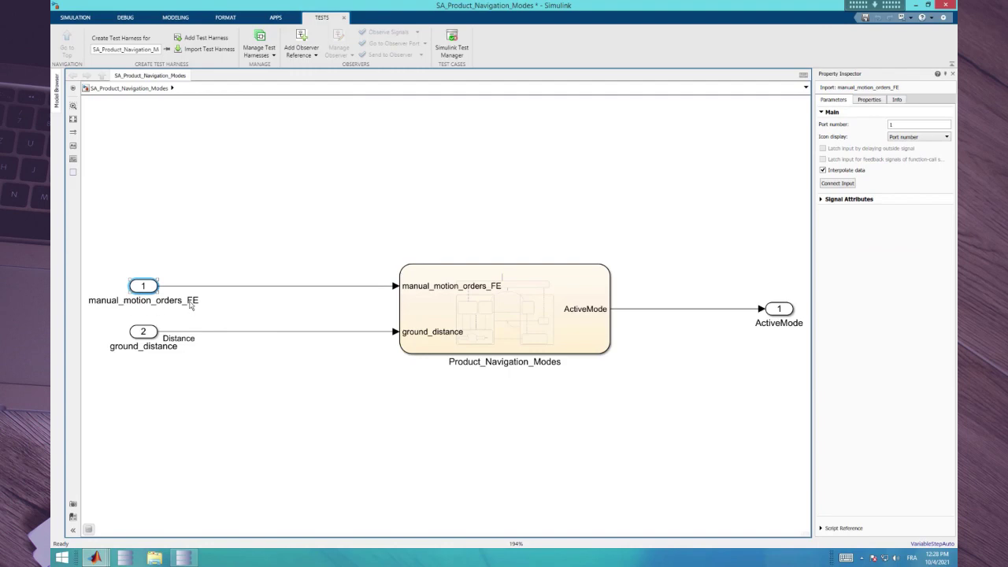
pyautogui.click(823, 201)
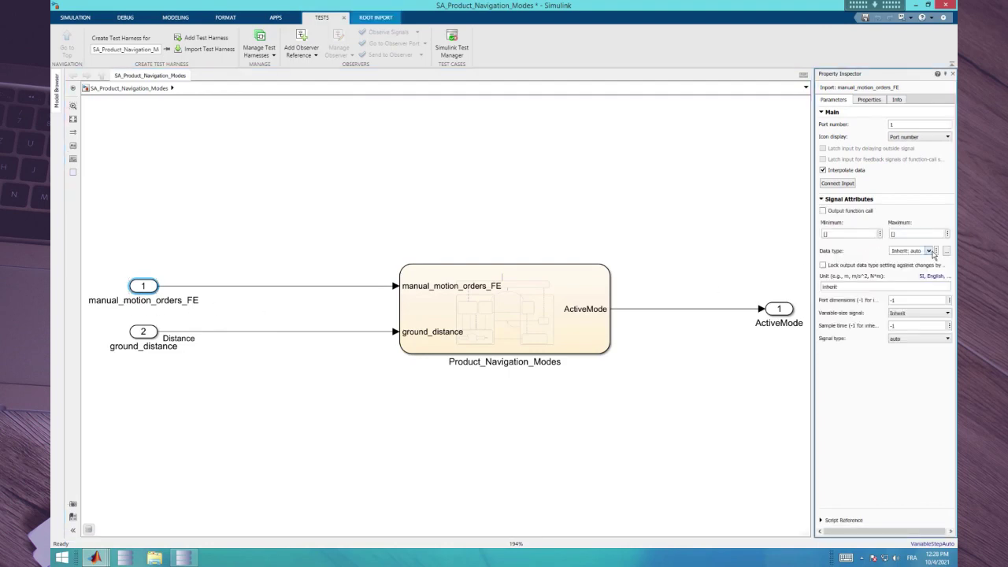
pyautogui.click(929, 251)
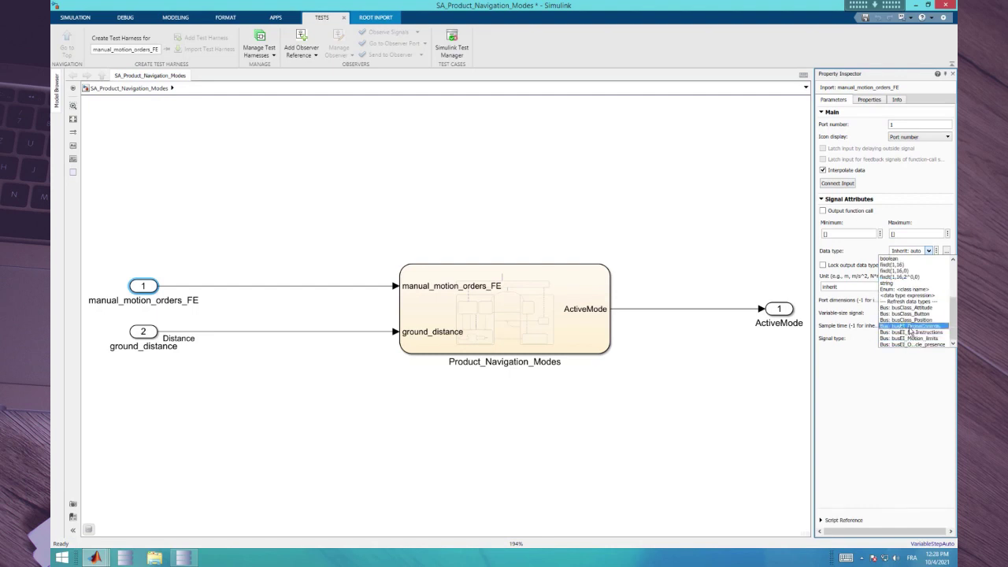
pyautogui.click(910, 326)
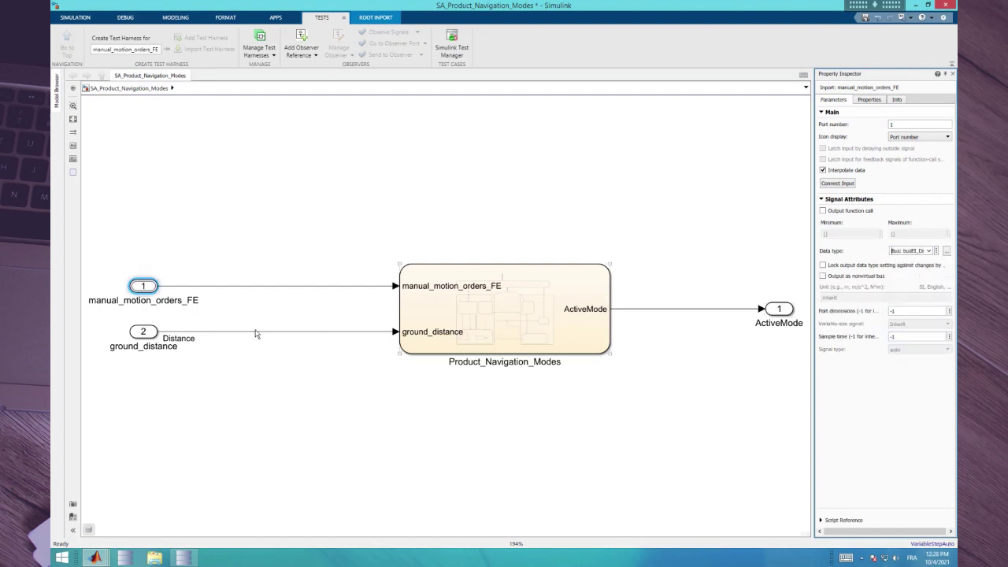
# Set the data type of the ground_distance inport to Distance.DataType, and update the model diagram.
pyautogui.click(137, 334)
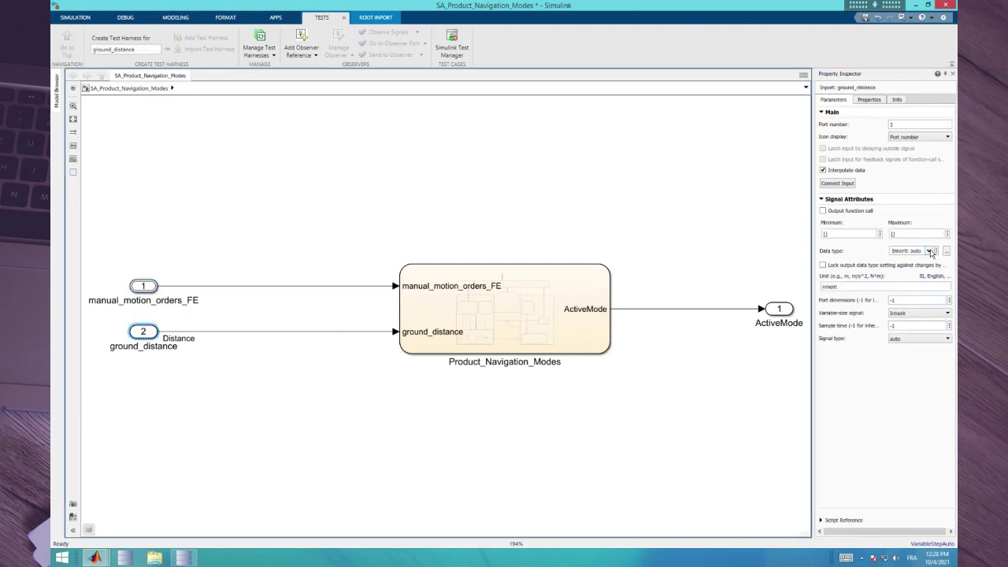
pyautogui.click(929, 250)
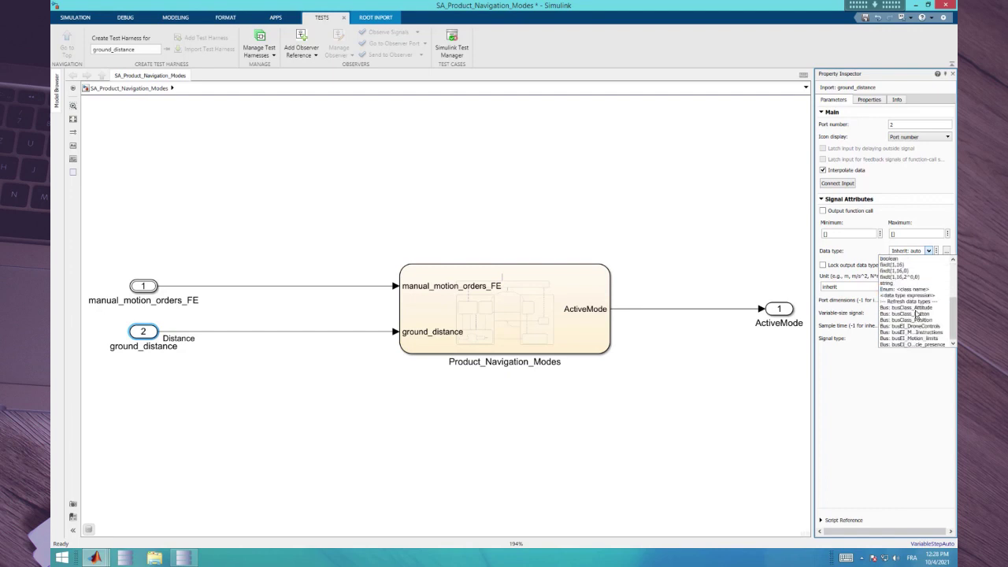
pyautogui.click(908, 253)
pyautogui.write('d')
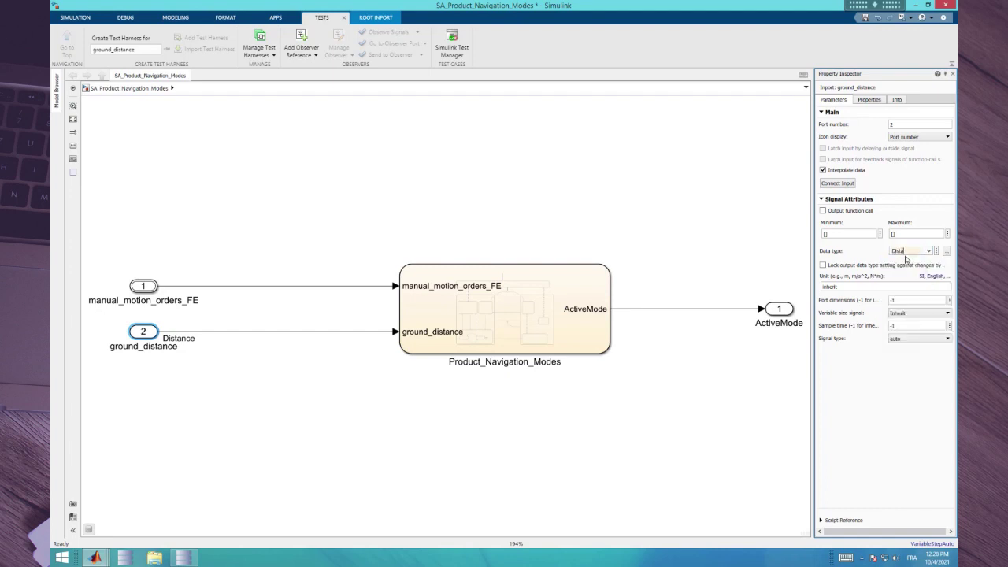
pyautogui.write('istance.DataType')
pyautogui.click(311, 199)
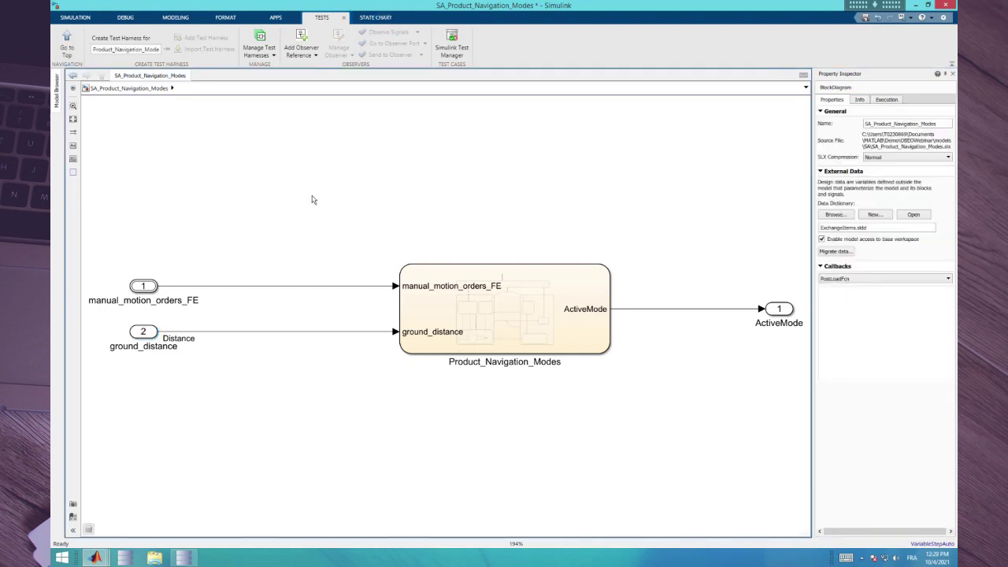
pyautogui.hotkey('ctrl', 'd')
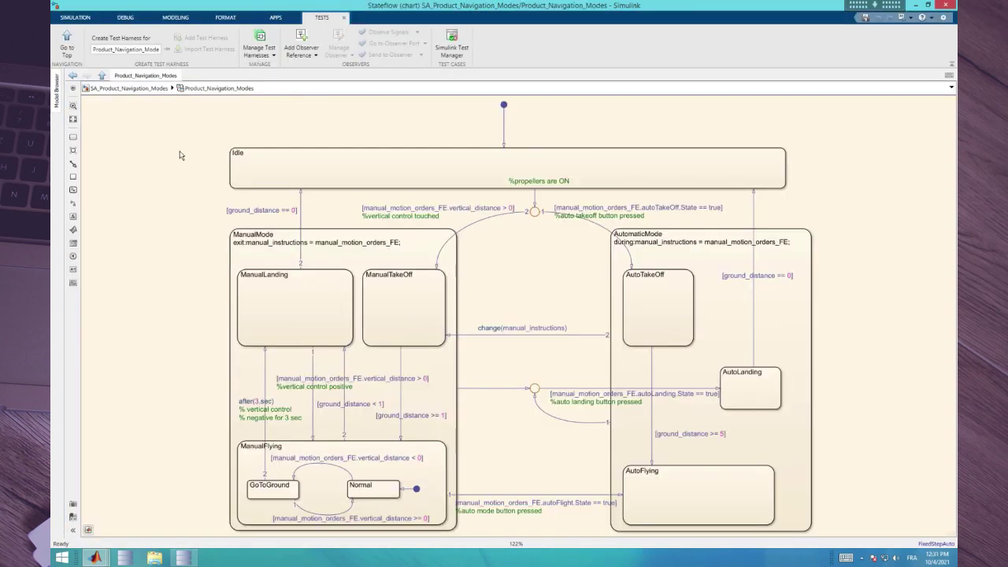
# Return from the state chart to the model's top level and open its external test harness SA_Product_Navigation_Modes_tb.
pyautogui.click(146, 88)
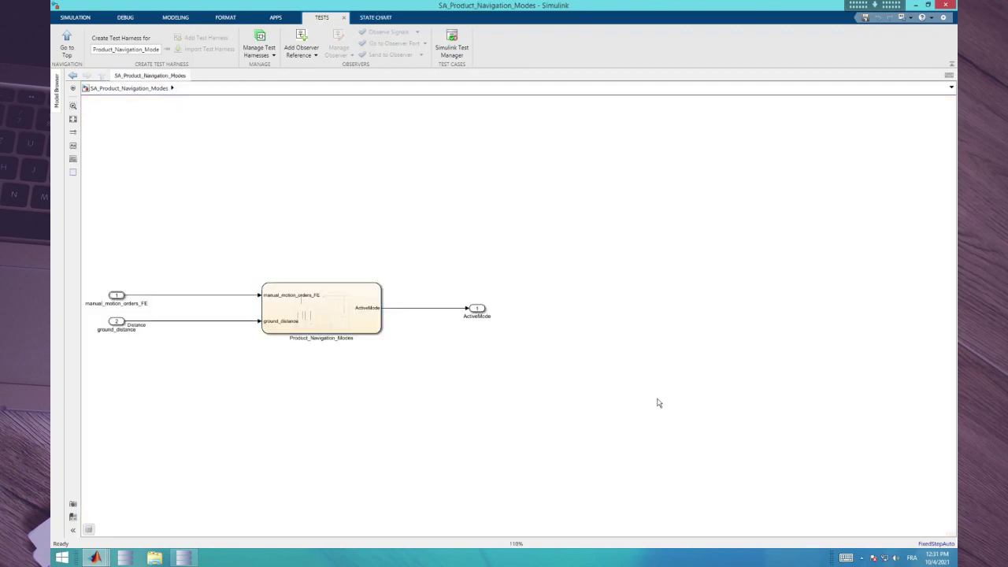
pyautogui.press('space')
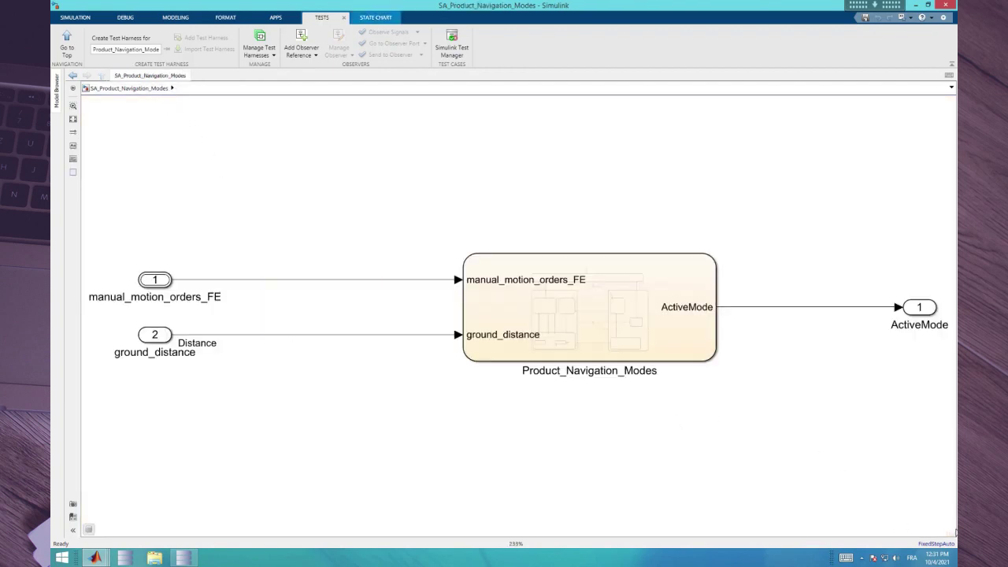
pyautogui.click(951, 534)
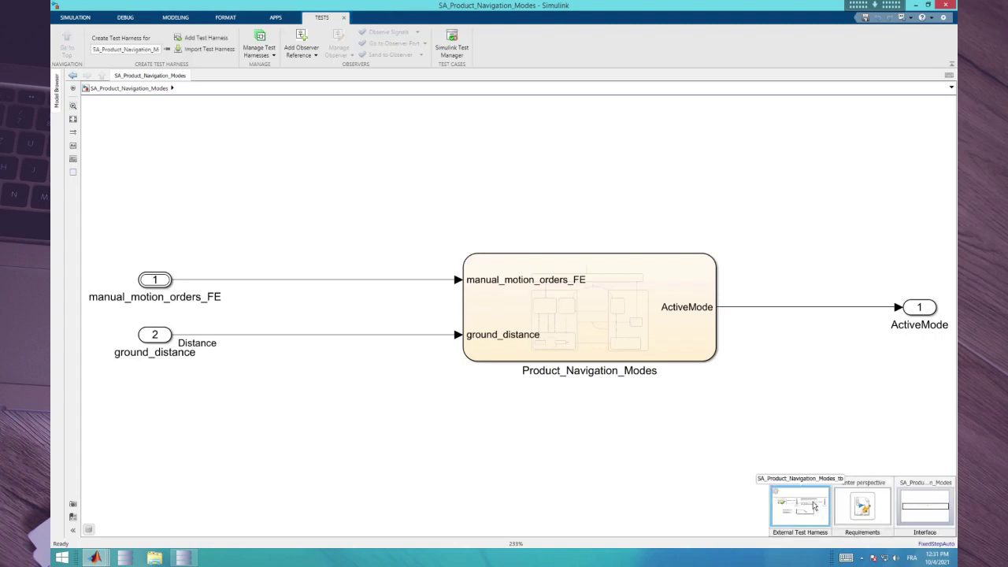
pyautogui.click(814, 506)
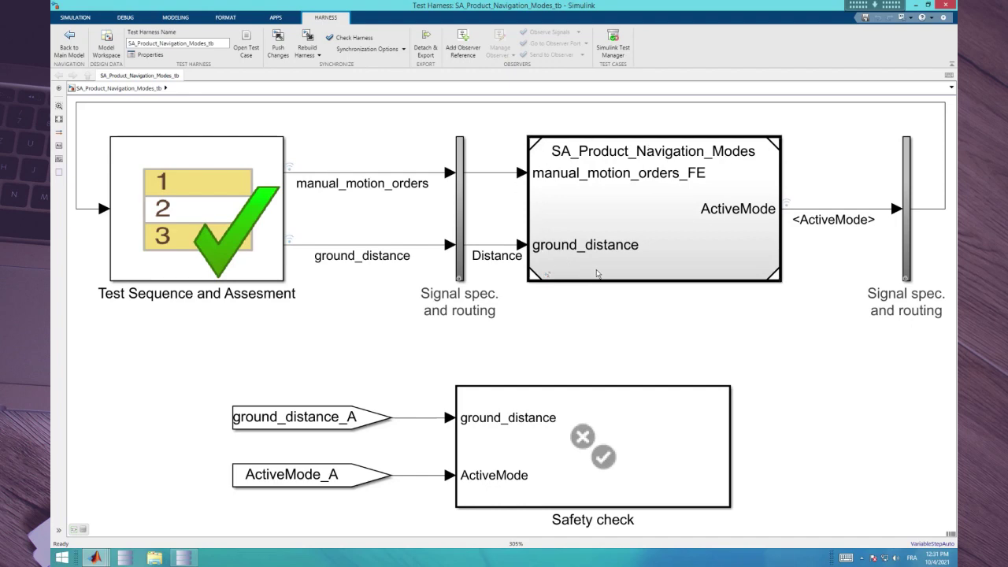
# Look inside the SA_Product_Navigation_Modes block of the harness, and return to the harness's top level.
pyautogui.doubleClick(641, 211)
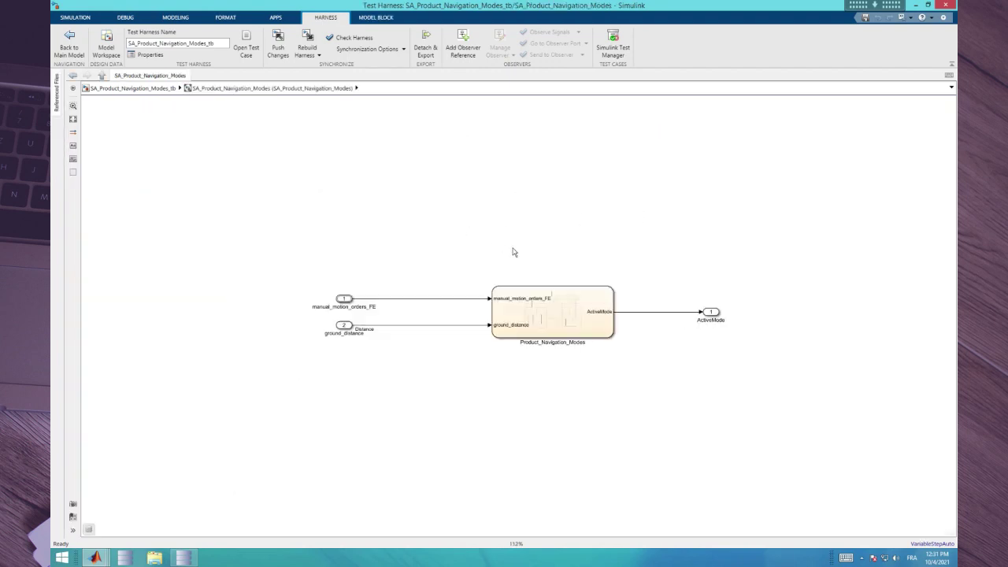
pyautogui.click(169, 89)
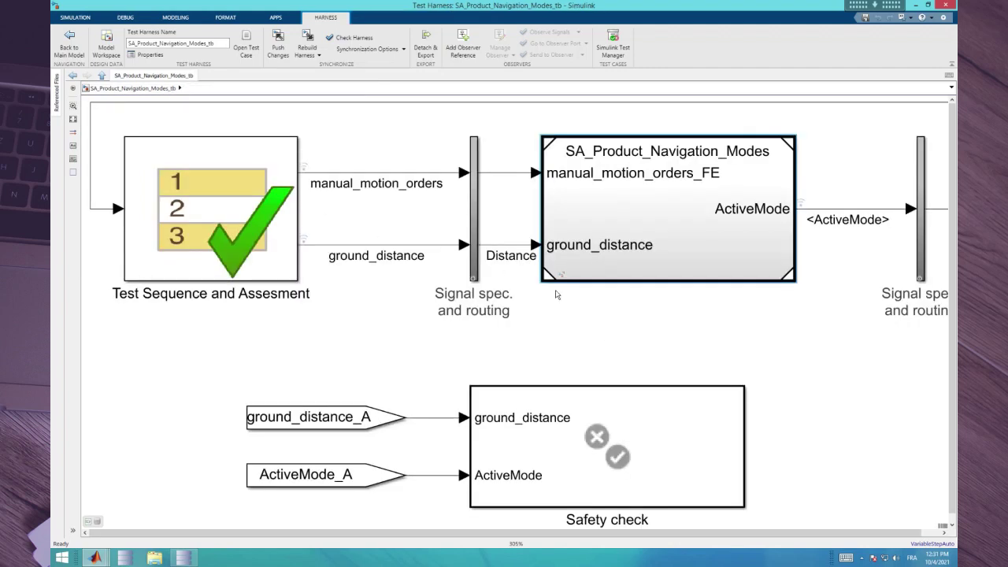
pyautogui.click(776, 327)
pyautogui.press('space')
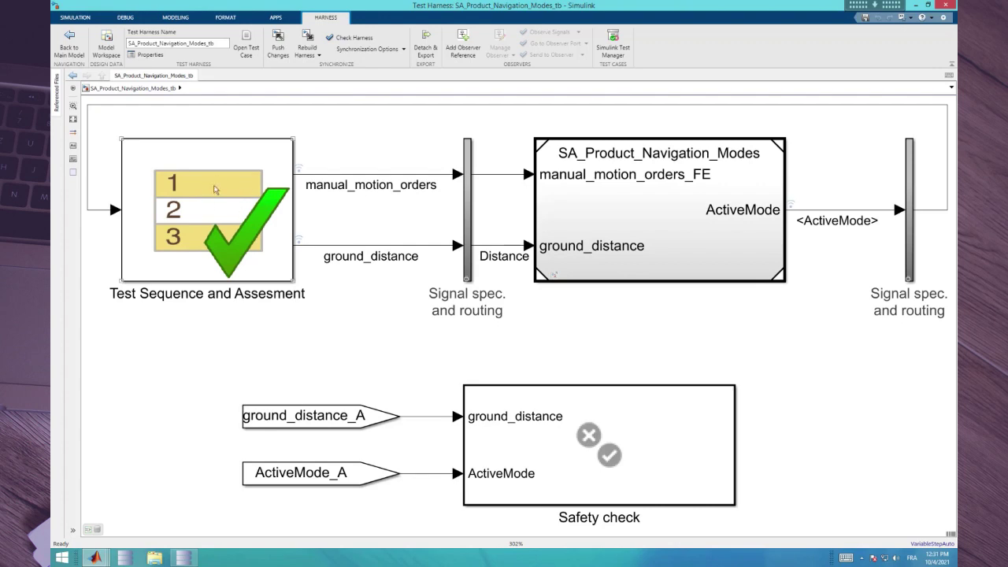
# Open the Test Sequence and Assesment block and show its scenario list with room for the full scenario names.
pyautogui.doubleClick(252, 213)
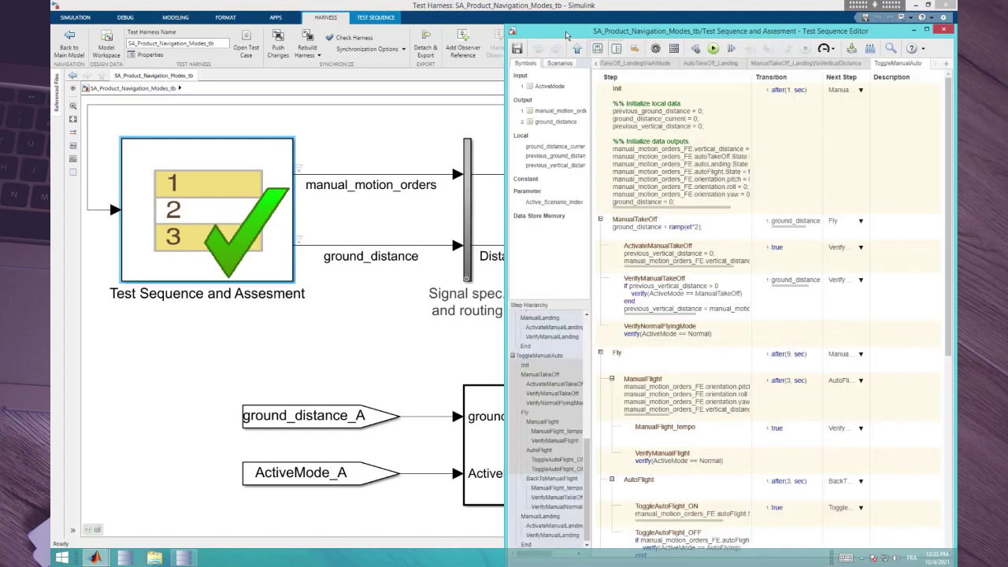
pyautogui.click(561, 64)
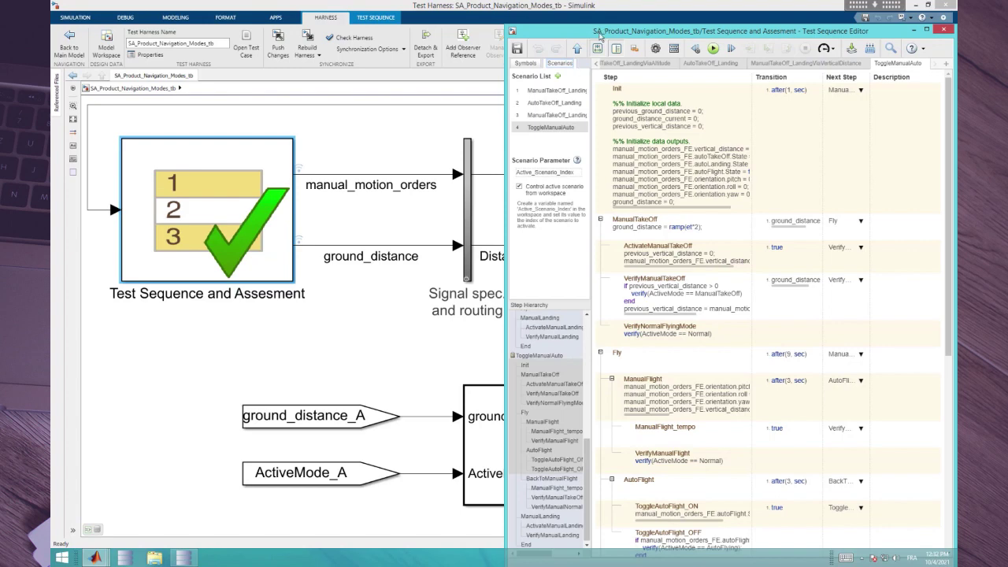
pyautogui.moveTo(598, 35); pyautogui.dragTo(598, 12)
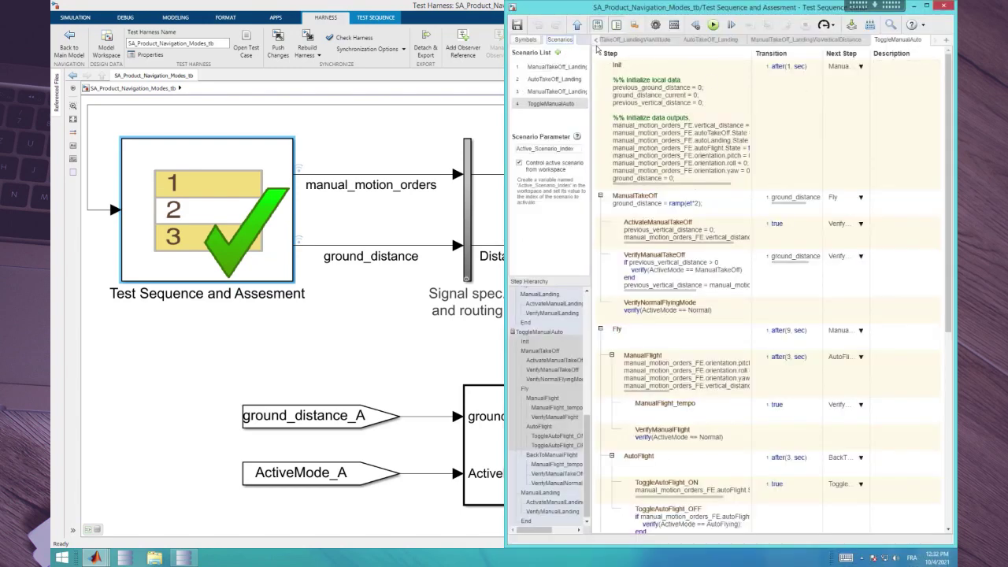
pyautogui.moveTo(593, 55); pyautogui.dragTo(616, 55)
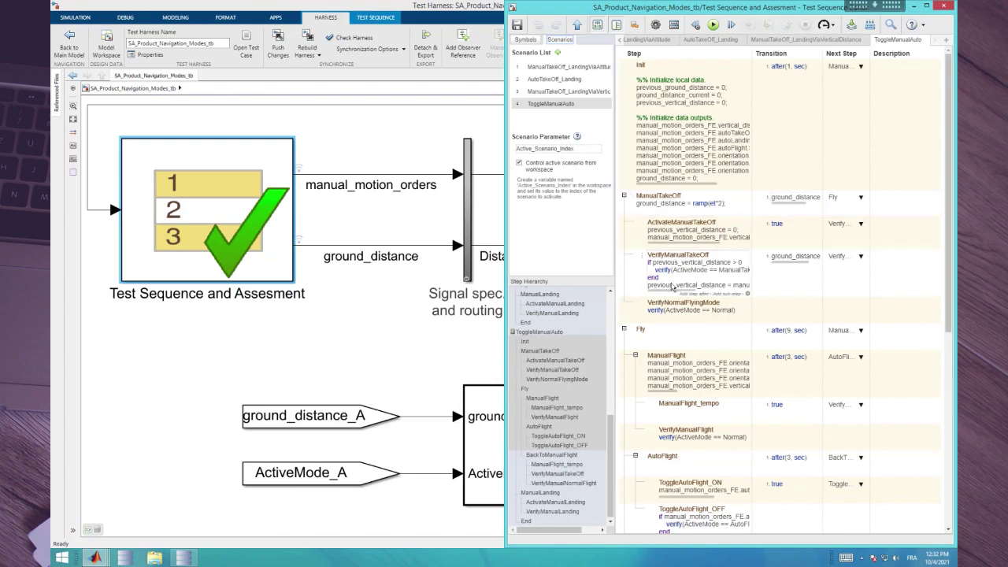
# Examine the steps and verify statements of the ToggleManualAuto scenario in the maximized editor, and close the editor.
pyautogui.doubleClick(663, 272)
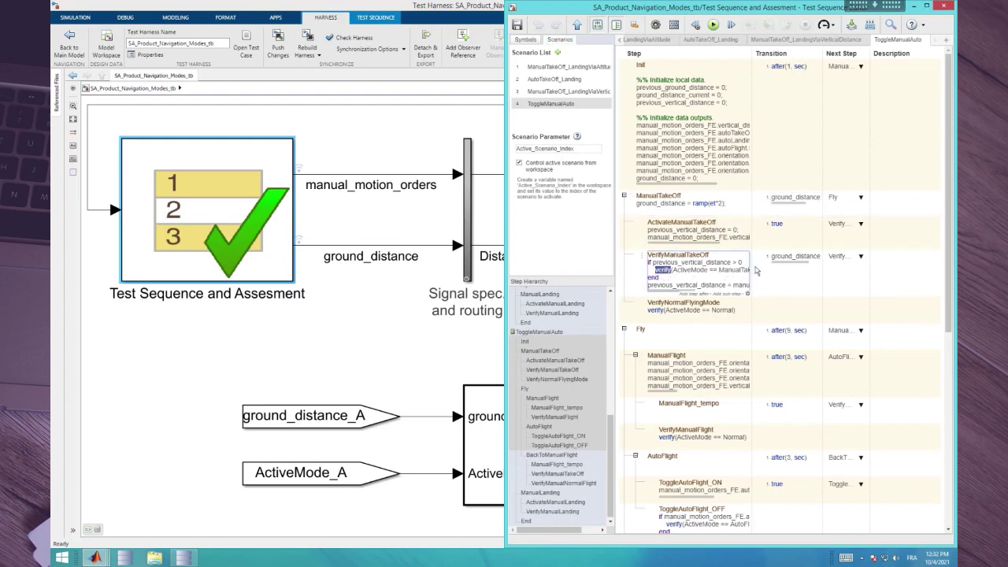
pyautogui.moveTo(650, 0); pyautogui.dragTo(650, 22)
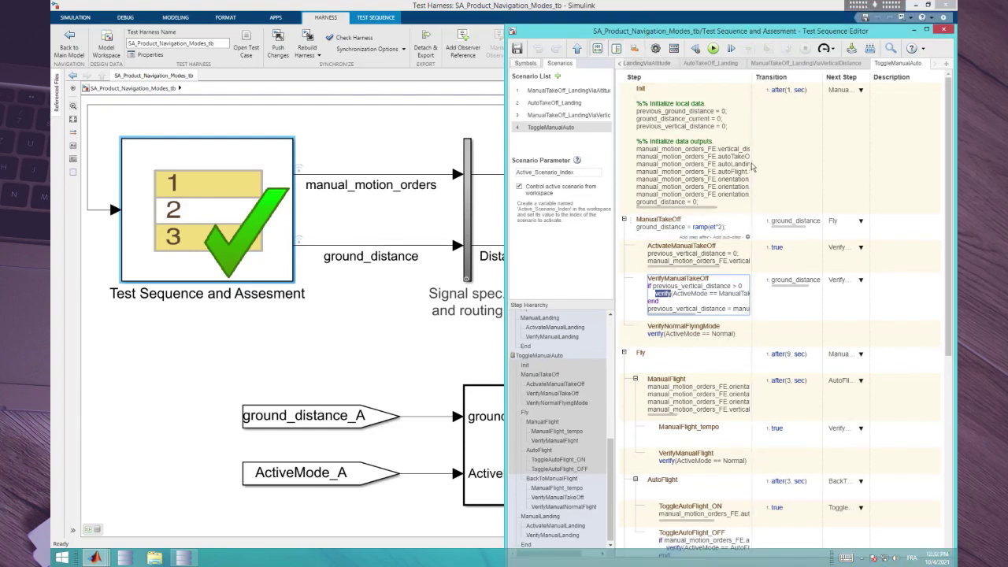
pyautogui.doubleClick(713, 31)
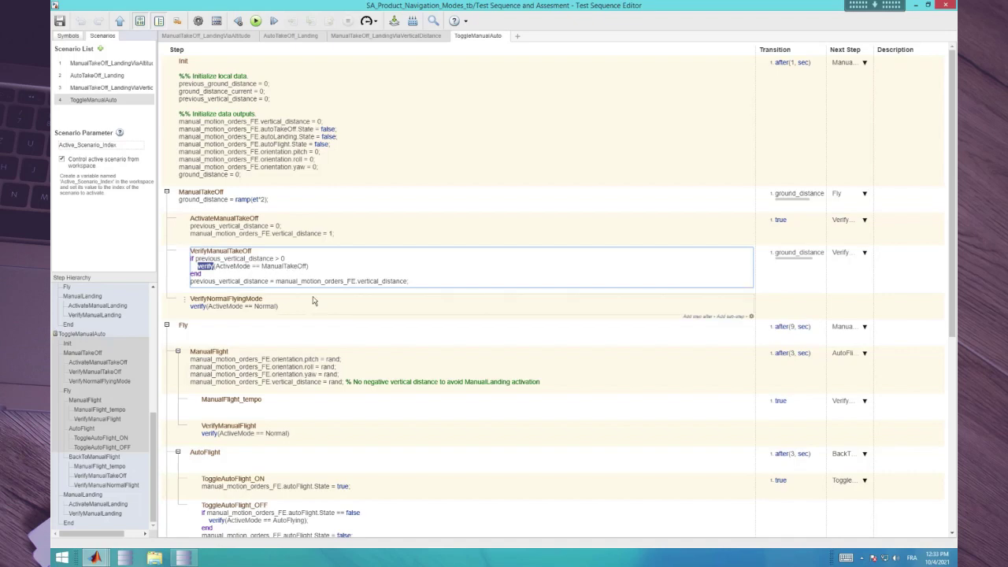
pyautogui.scroll(-10, 313, 299)
pyautogui.click(946, 4)
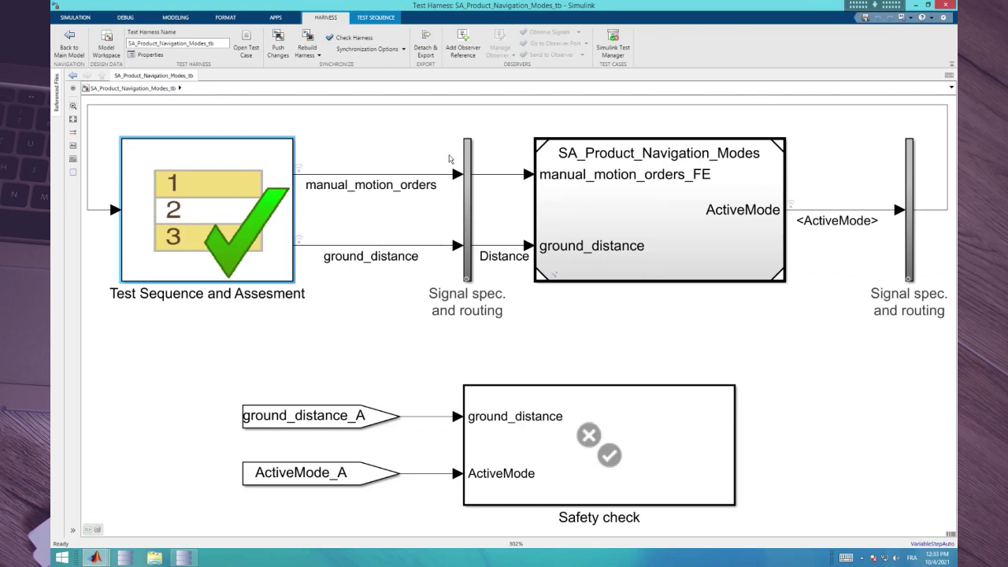
# Open the TestCampaign file in the Test Manager, show the iterations of Basic scenario test cases, and run Scenario1 to Scenario4.
pyautogui.click(615, 46)
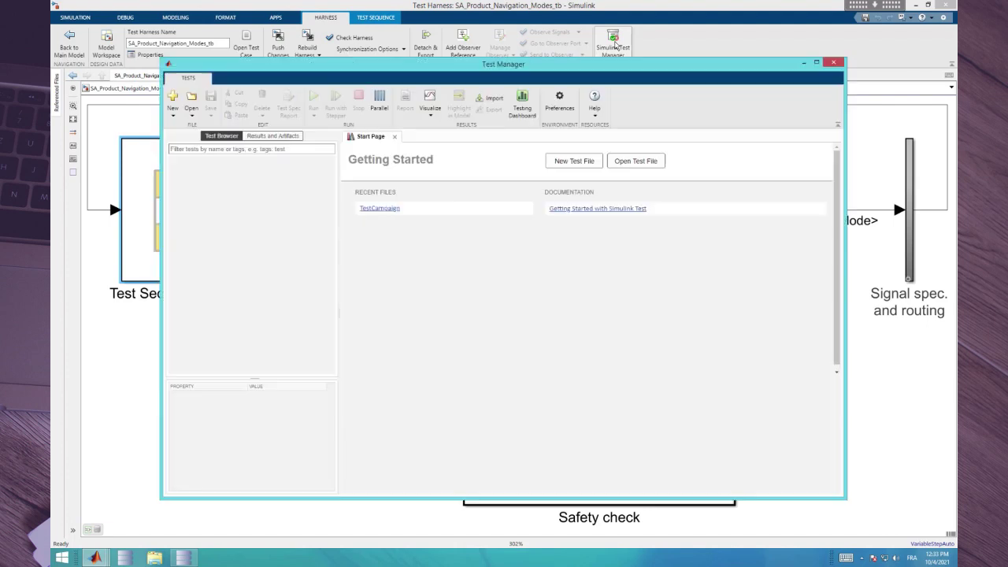
pyautogui.click(385, 209)
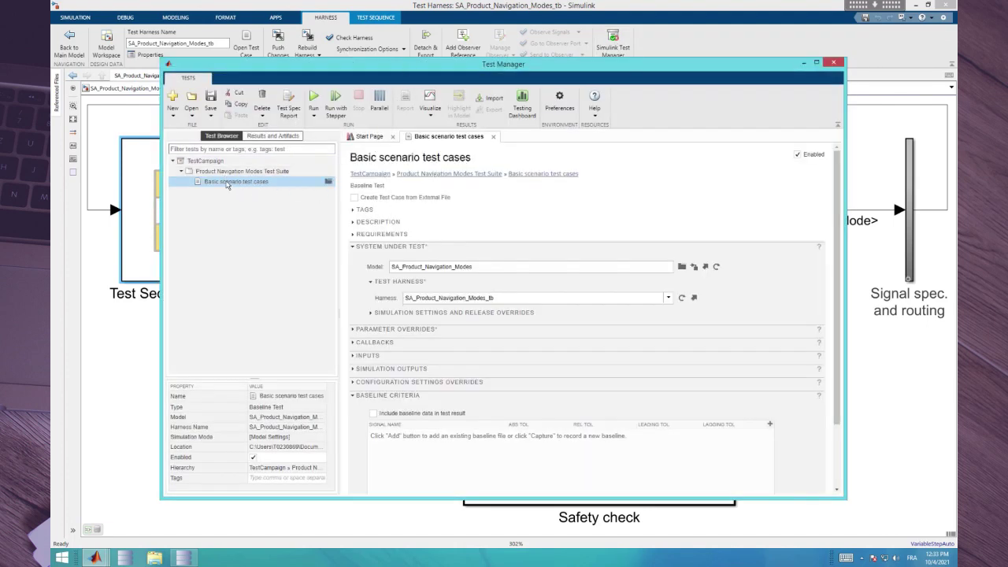
pyautogui.doubleClick(274, 66)
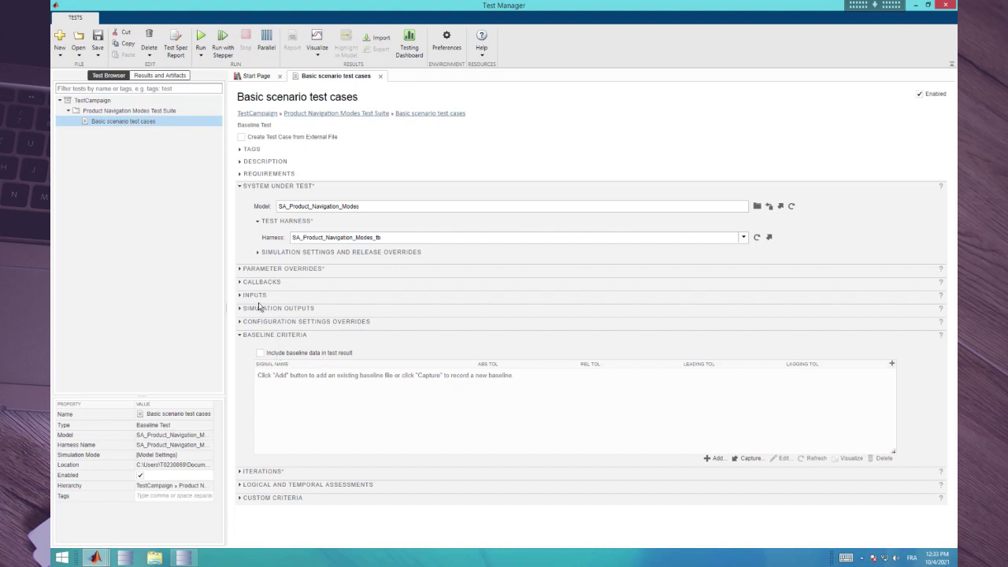
pyautogui.click(263, 471)
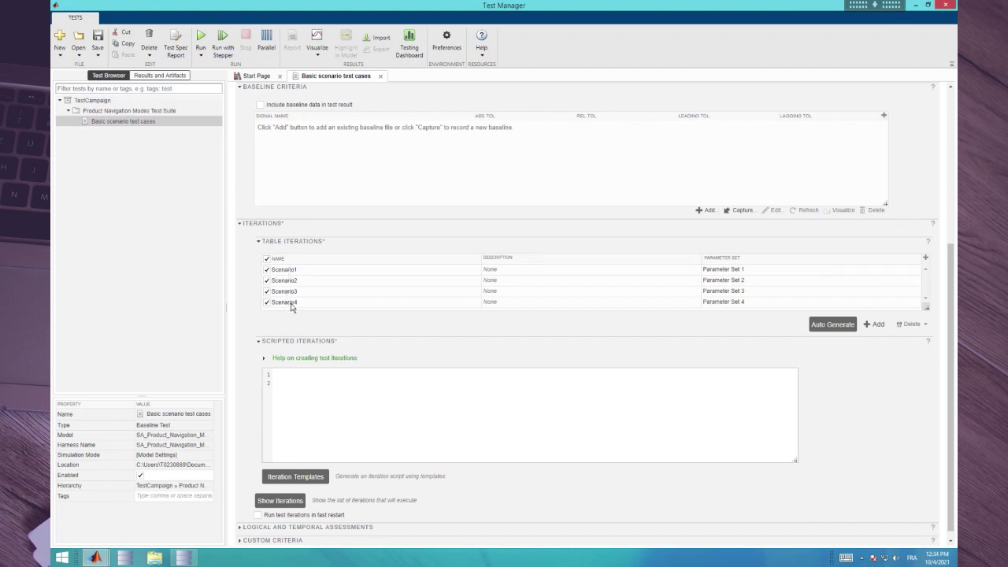
pyautogui.click(202, 38)
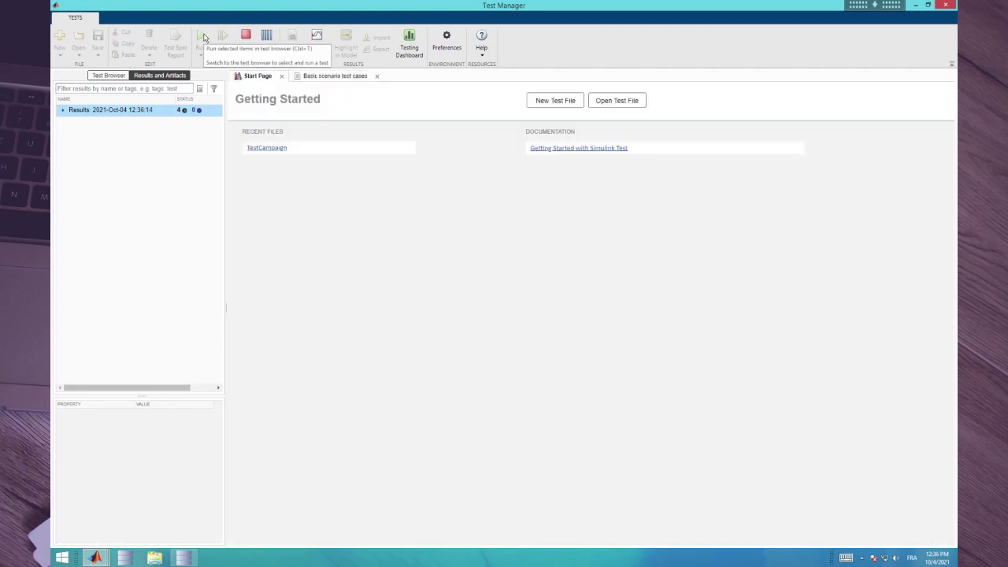
# Expand the test results down to the verify statements of Scenario2 under Basic scenario test cases.
pyautogui.hotkey('alt', 'Tab')
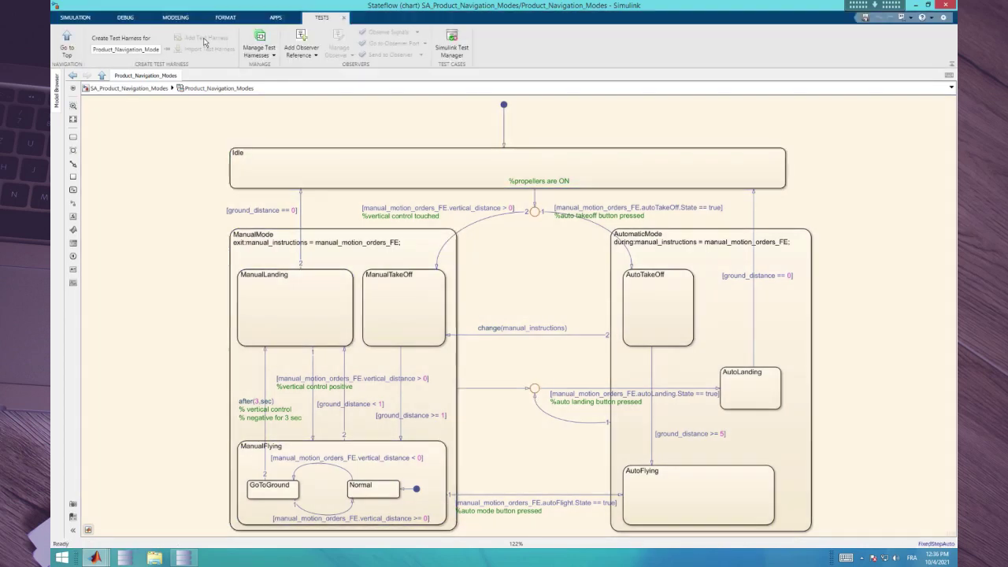
pyautogui.hotkey('alt', 'Tab')
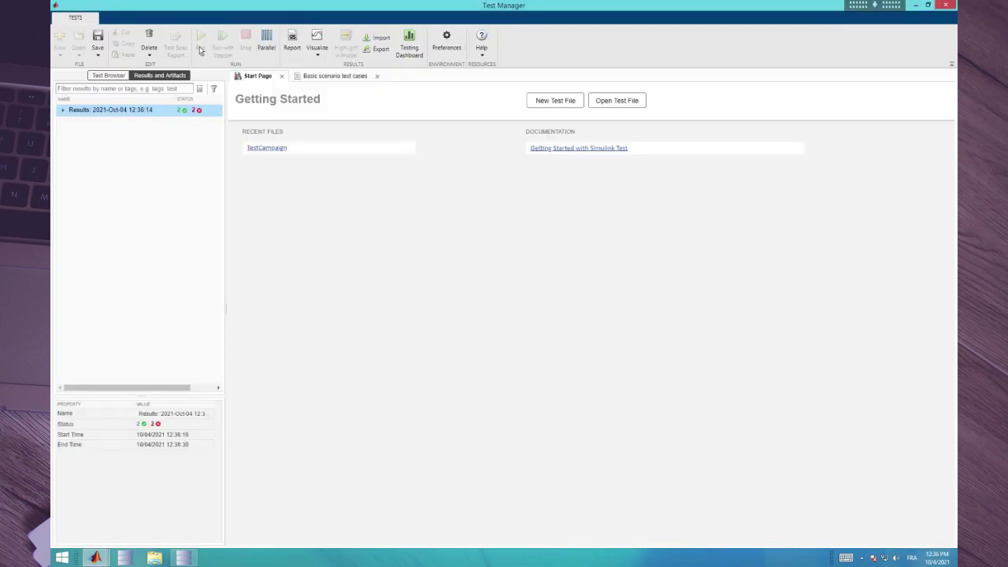
pyautogui.click(62, 111)
pyautogui.click(70, 122)
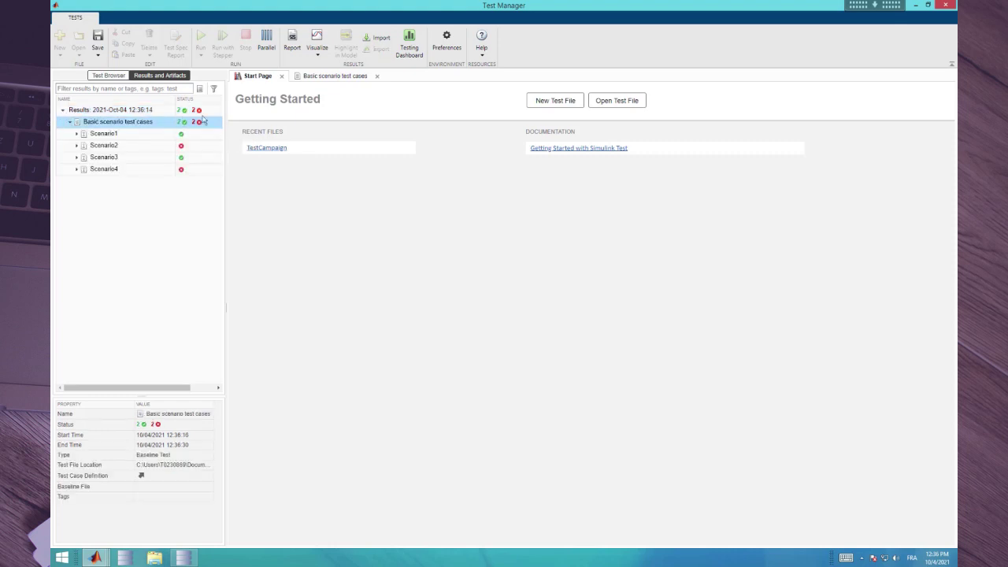
pyautogui.moveTo(196, 123)
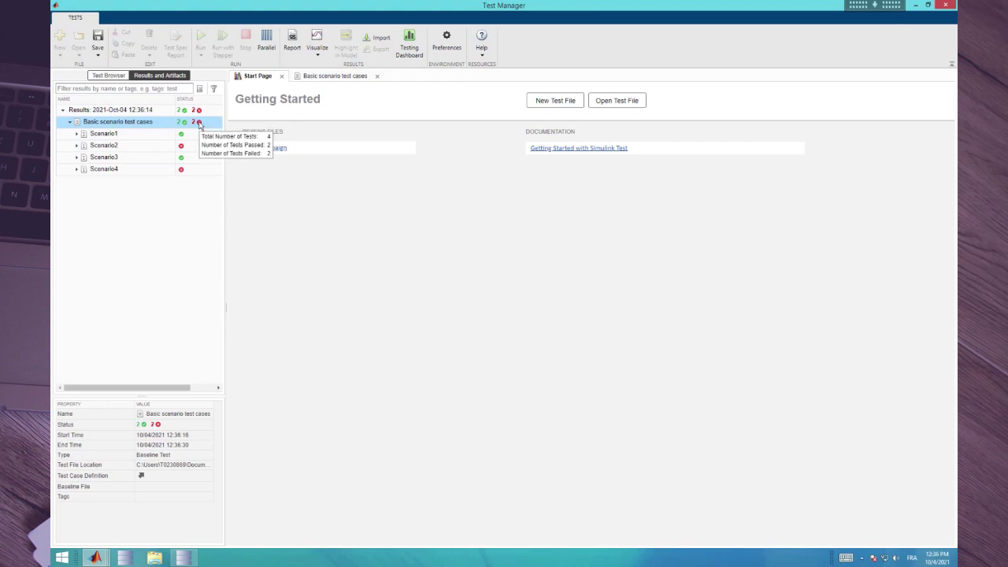
pyautogui.click(77, 145)
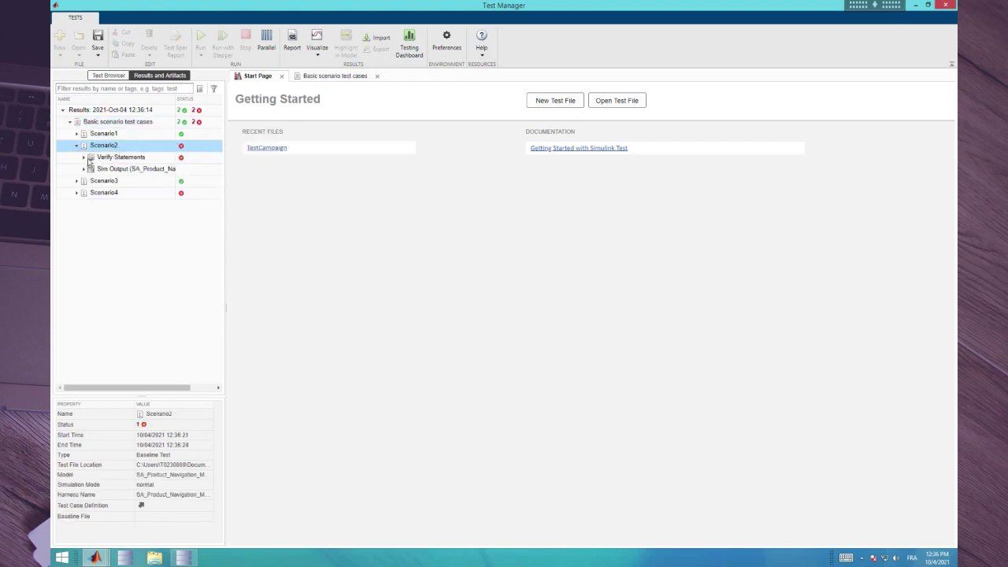
pyautogui.click(84, 158)
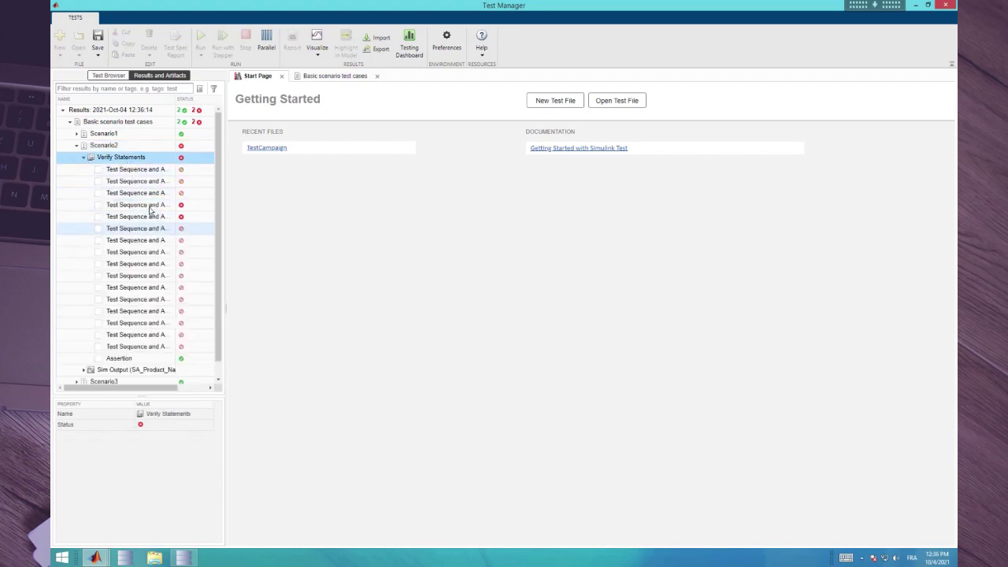
# Plot Scenario2's failed verify statements for ActiveMode == AutoTakeOff and ActiveMode == AutoFlying in turn, and clear the plot.
pyautogui.click(97, 205)
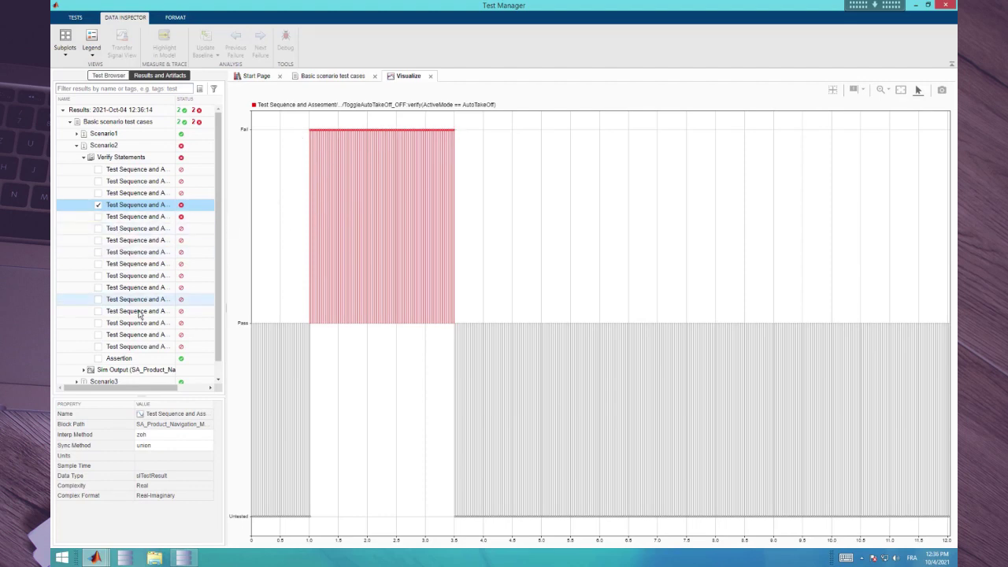
pyautogui.click(98, 216)
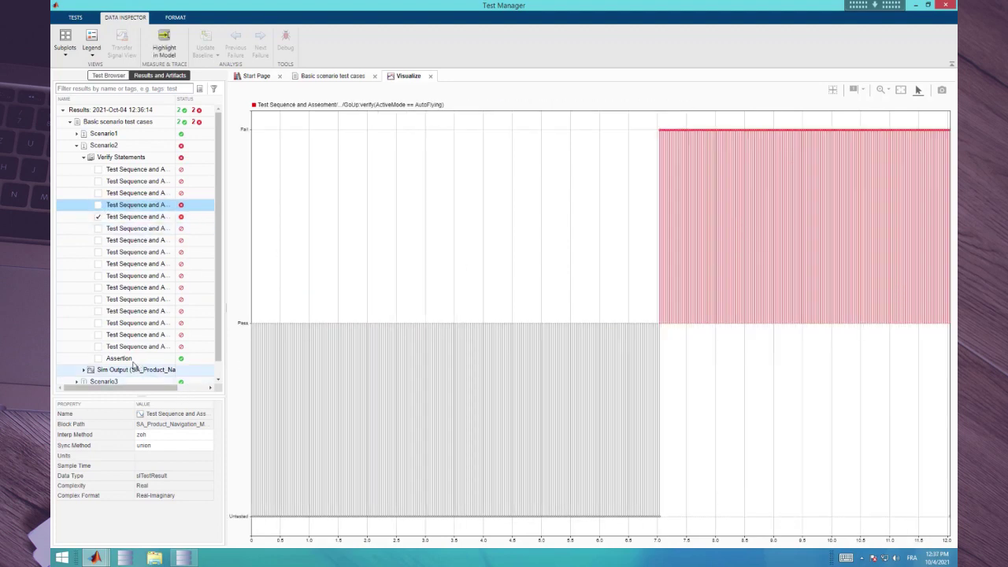
pyautogui.click(99, 212)
pyautogui.click(98, 217)
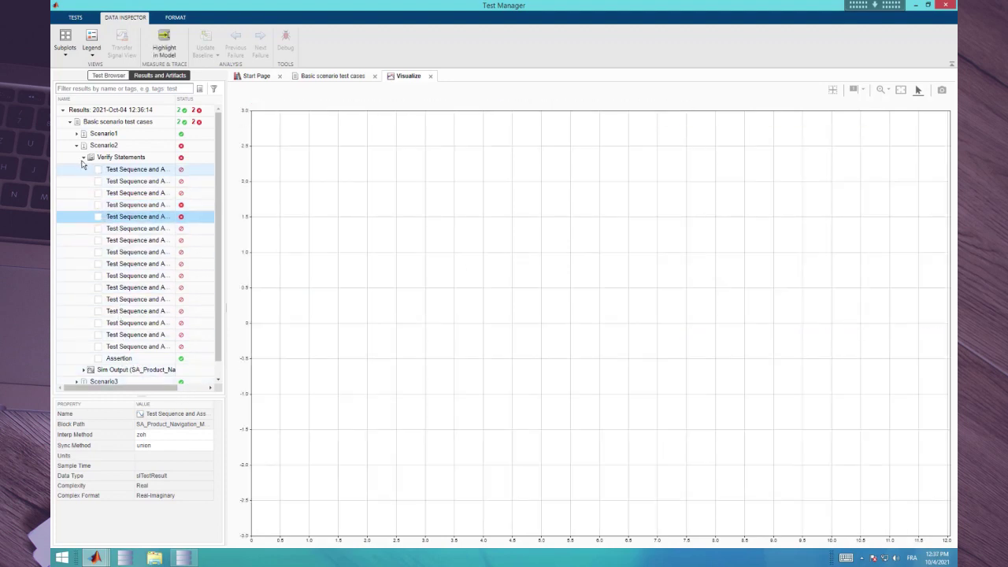
# Plot the ActiveMode signal from Scenario2's simulation output, and go back to its verify statements.
pyautogui.scroll(-1, 105, 331)
pyautogui.click(91, 352)
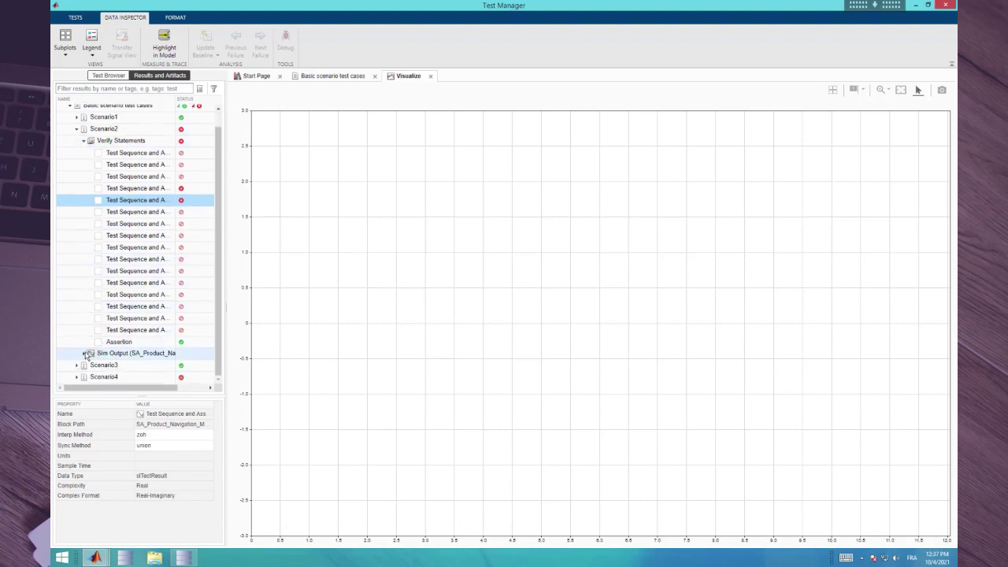
pyautogui.click(83, 353)
pyautogui.scroll(-5, 121, 347)
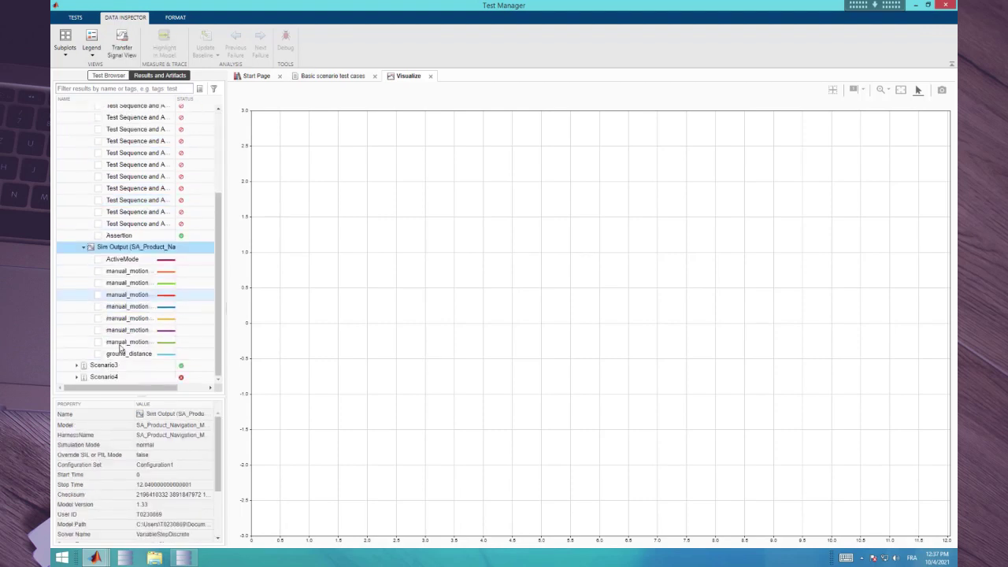
pyautogui.click(98, 259)
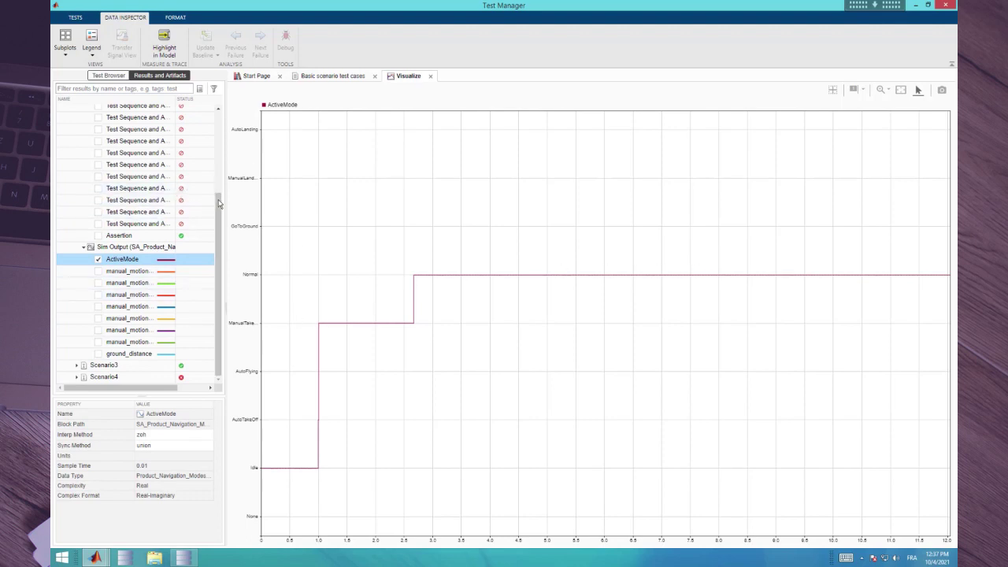
pyautogui.scroll(1, 220, 185)
pyautogui.scroll(5, 220, 185)
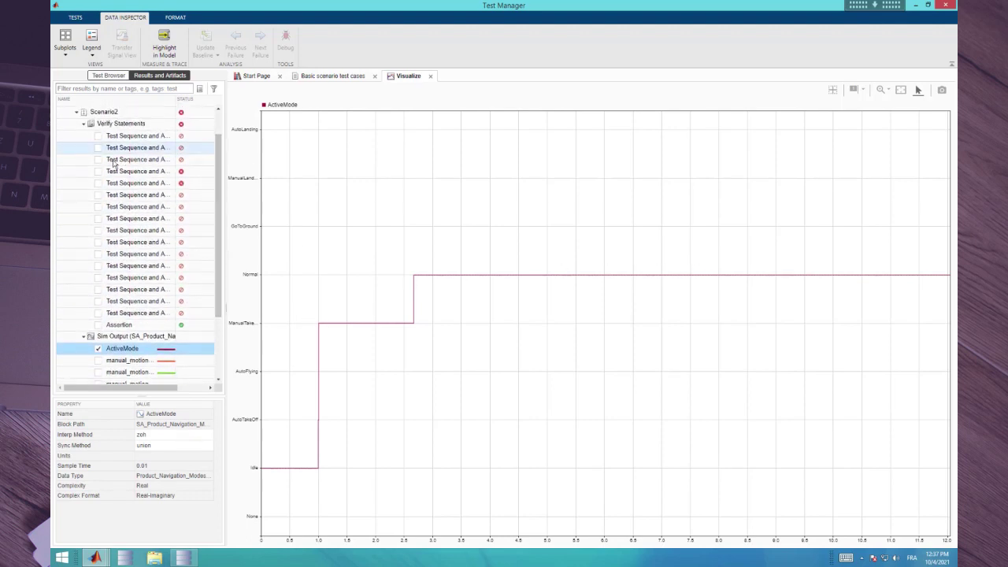
# Check the change(manual_instructions) transition in the Stateflow chart, and examine the manual motion orders exchange items in Capella's [SAB] [CAPA] diagram.
pyautogui.hotkey('alt', 'Tab')
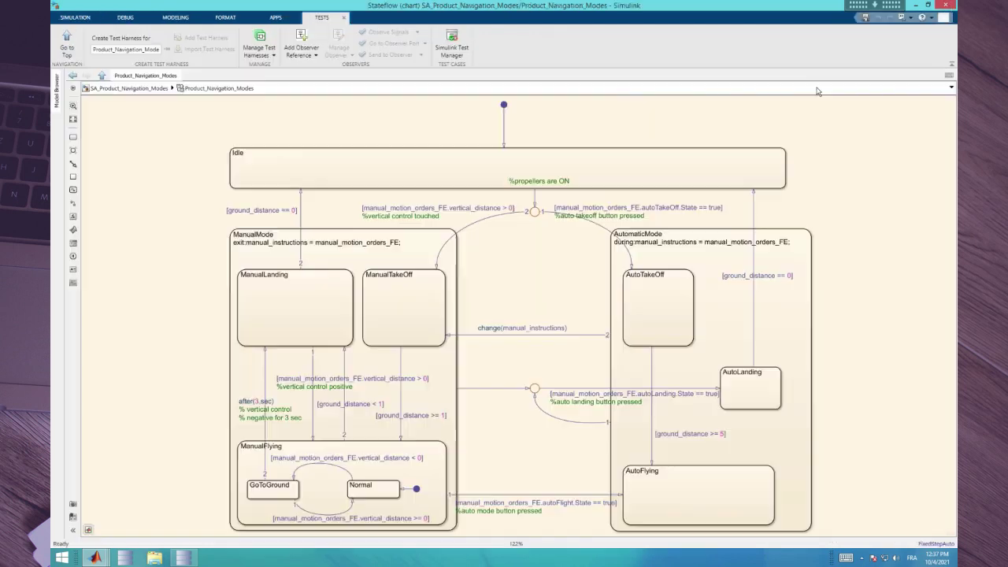
pyautogui.click(532, 337)
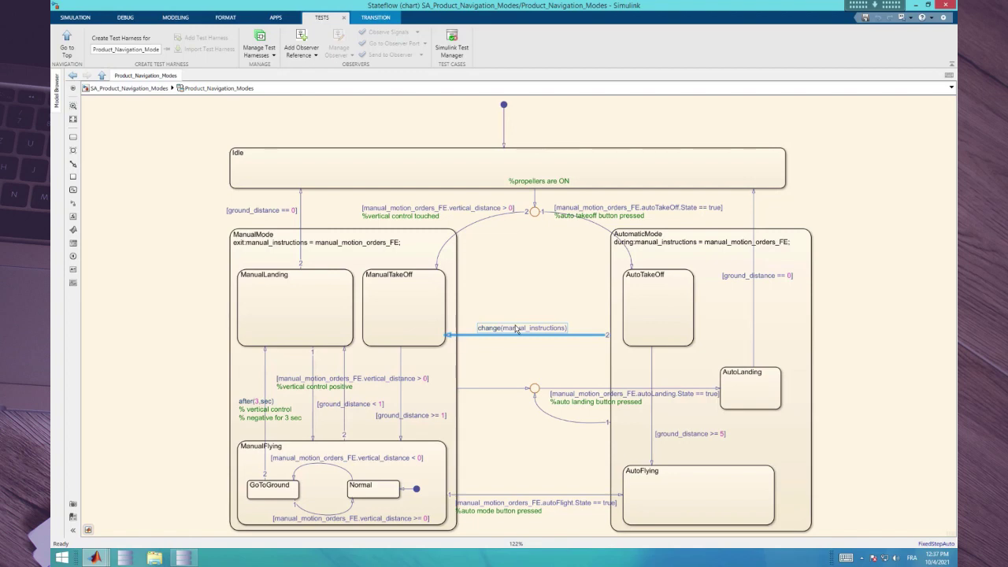
pyautogui.hotkey('alt', 'Tab')
pyautogui.hotkey('alt', 'Tab')
pyautogui.hotkey('alt', 'Tab')
pyautogui.hotkey('alt', 'Tab')
pyautogui.hotkey('alt', 'Tab')
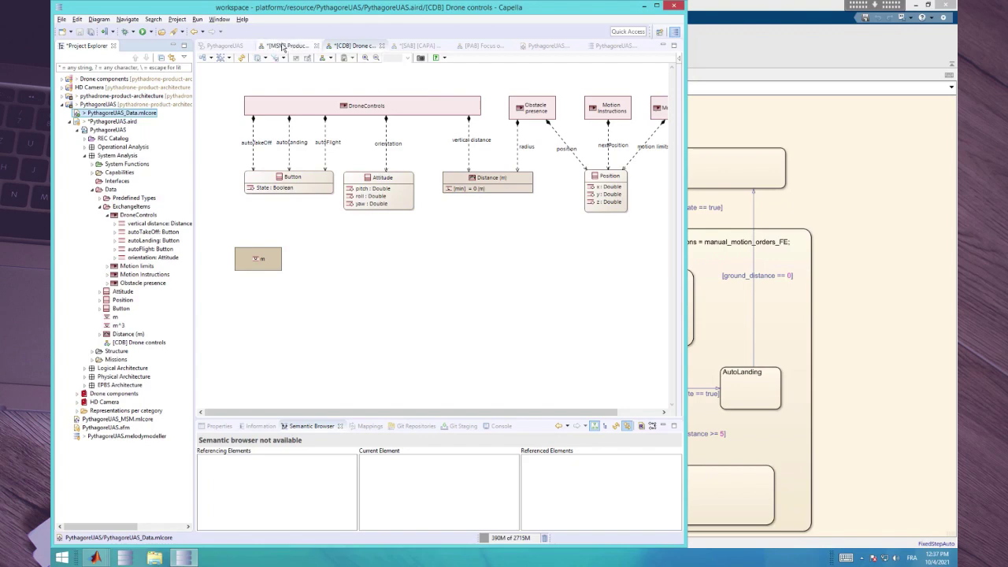
pyautogui.click(417, 48)
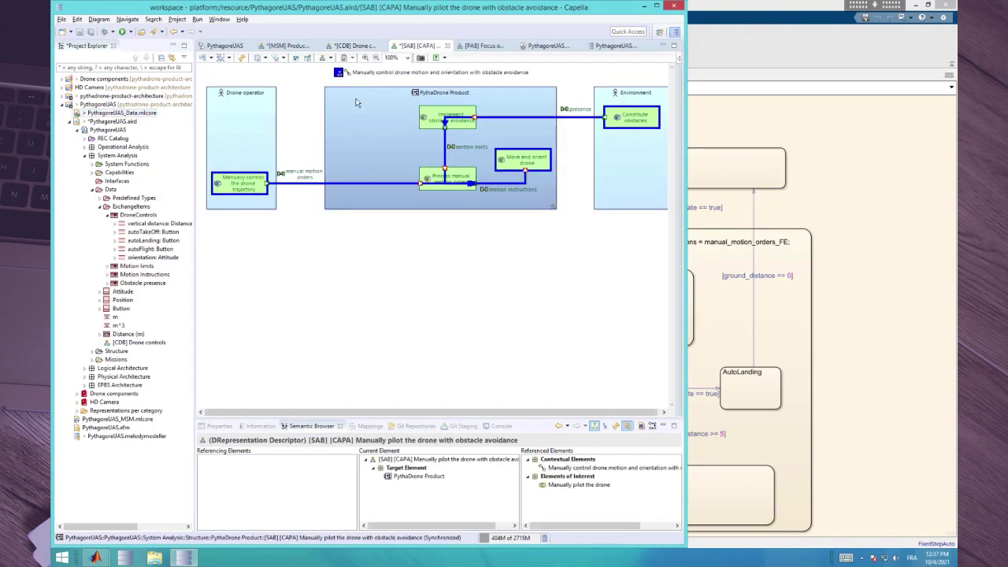
pyautogui.click(304, 183)
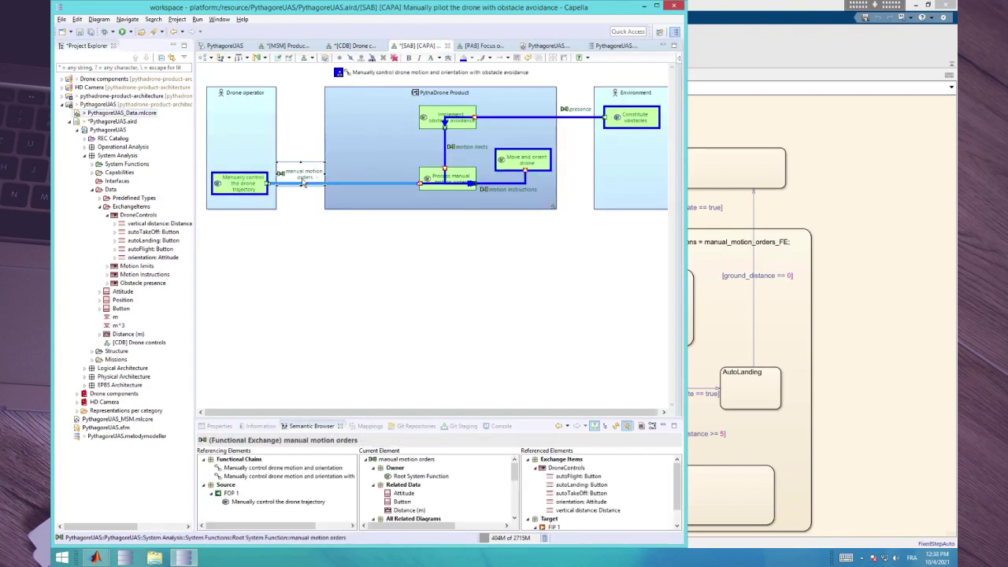
pyautogui.click(558, 468)
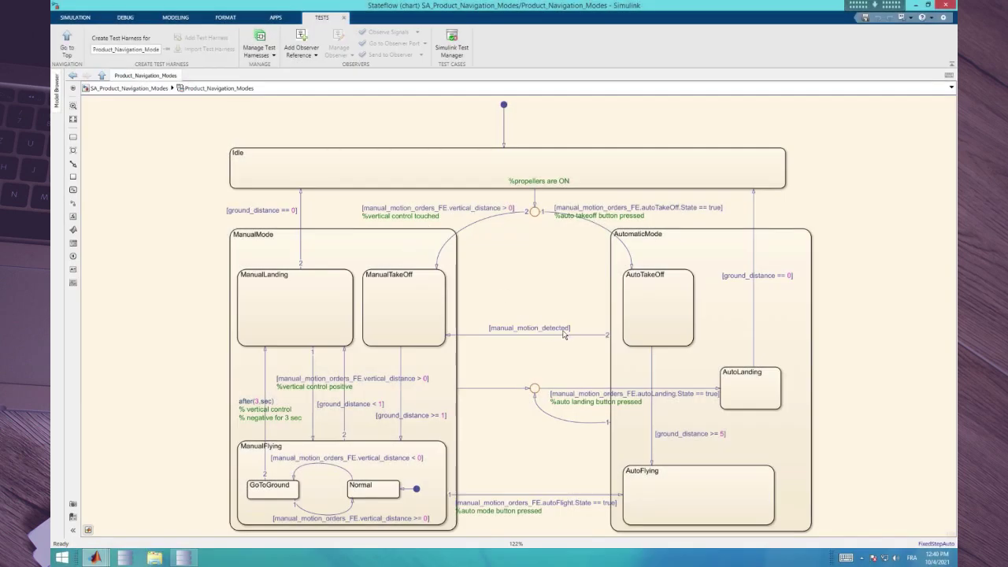
# From the model's top level, examine which signals the Detect manual motion subsystem monitors, and return to the top level.
pyautogui.click(151, 88)
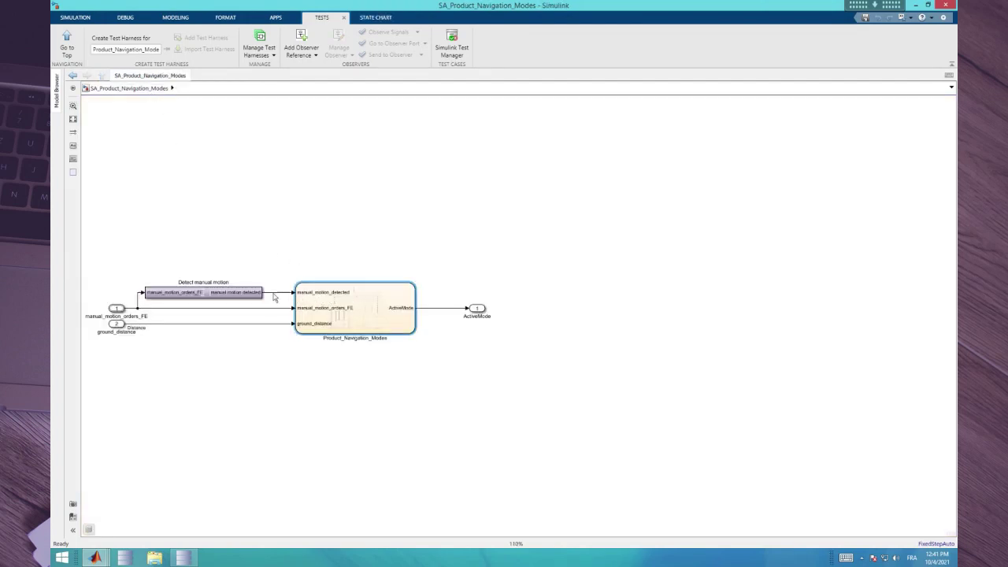
pyautogui.click(230, 294)
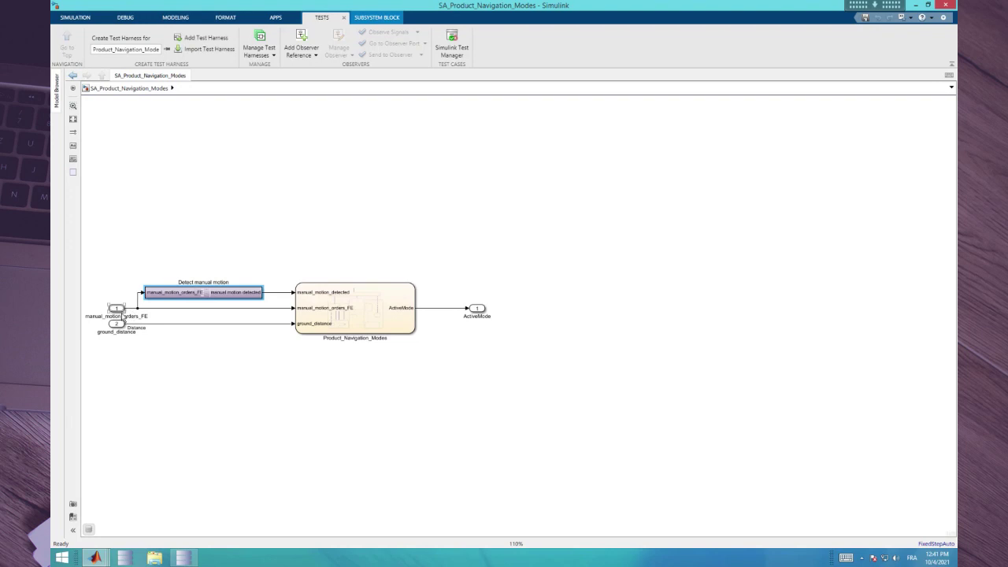
pyautogui.doubleClick(177, 296)
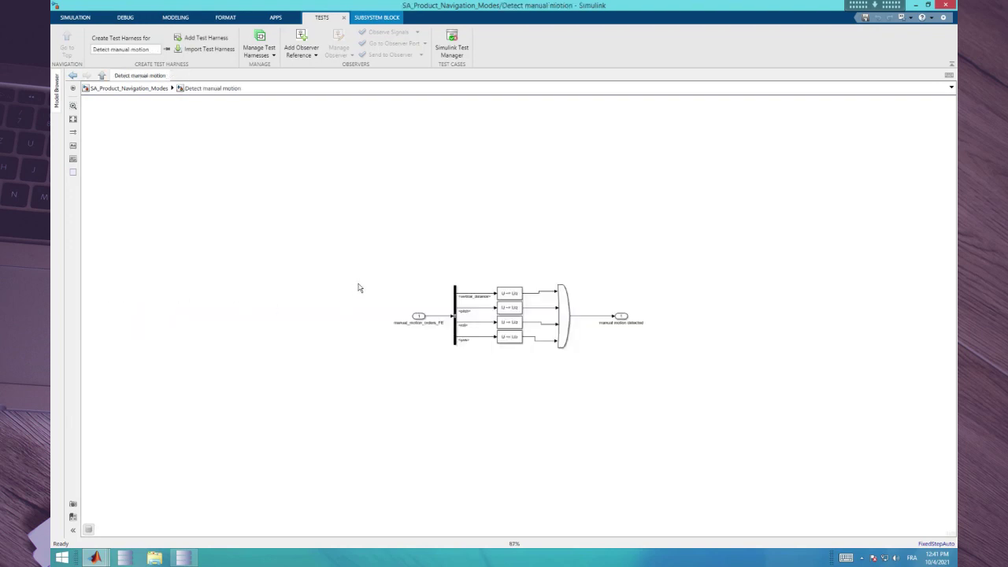
pyautogui.press('space')
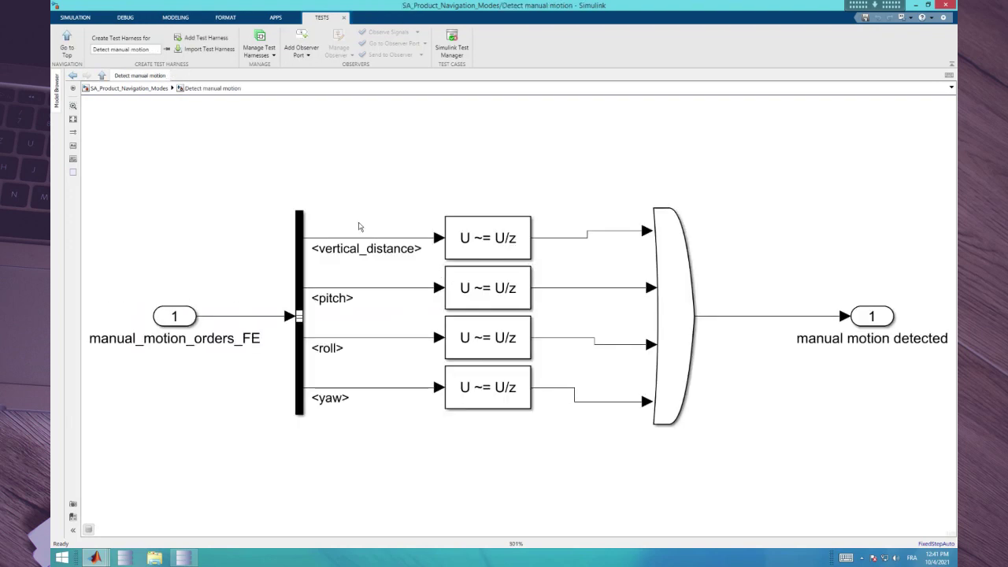
pyautogui.moveTo(341, 211); pyautogui.dragTo(375, 425)
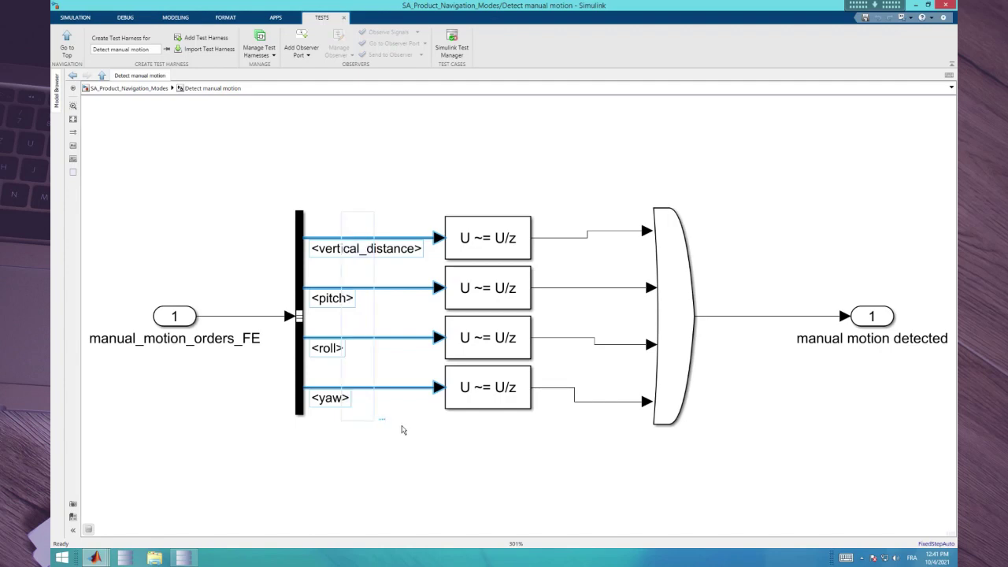
pyautogui.click(263, 148)
pyautogui.click(129, 88)
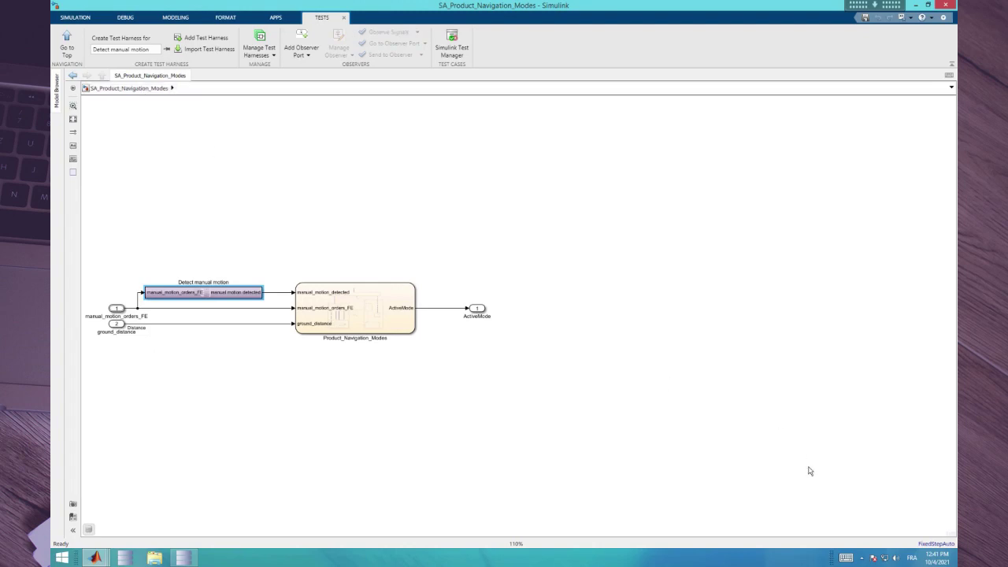
# Run the whole TestCampaign from the external test harness's Test Manager, and view the Product_Navigation_Modes chart during the run.
pyautogui.click(952, 534)
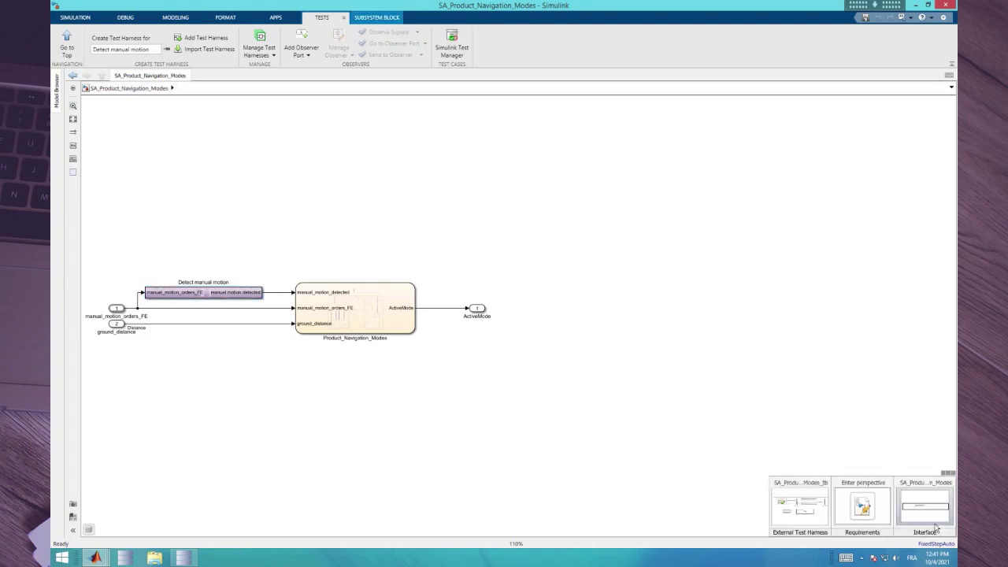
pyautogui.click(797, 510)
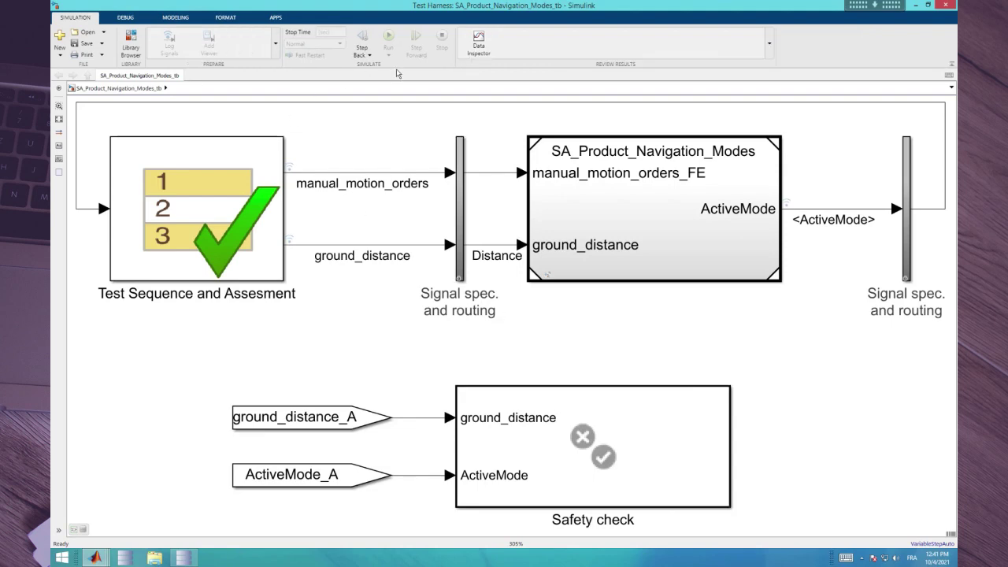
pyautogui.click(613, 46)
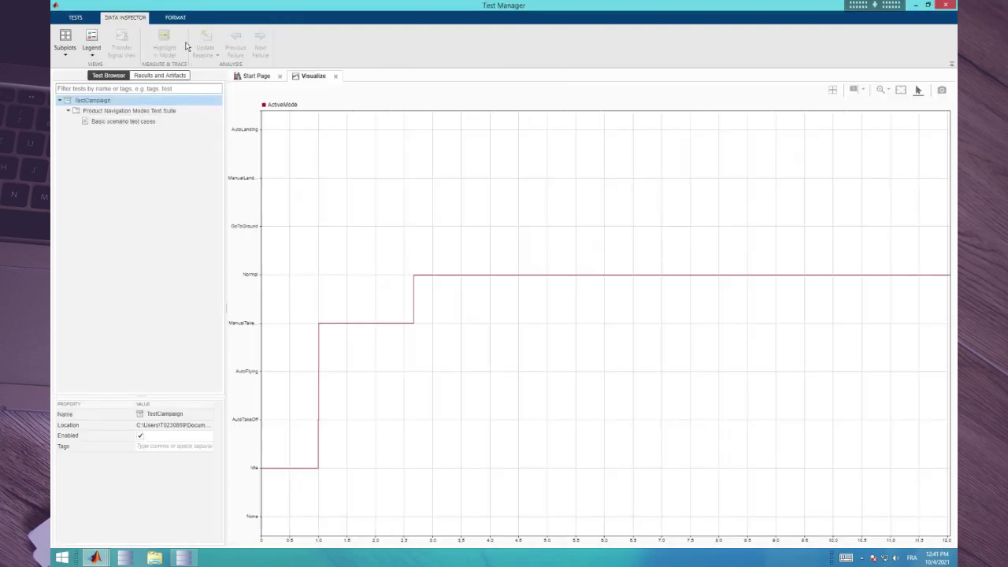
pyautogui.click(124, 102)
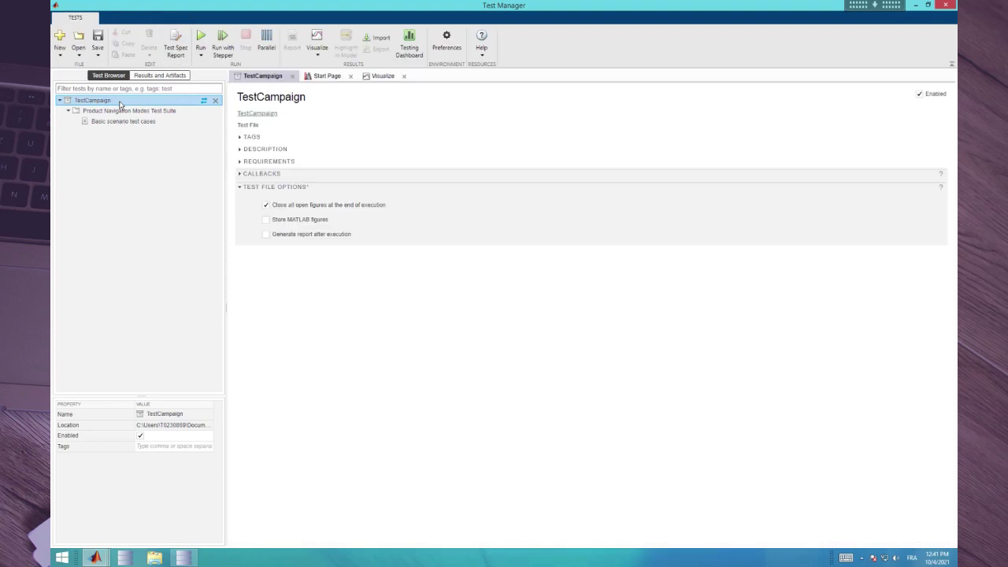
pyautogui.click(201, 38)
pyautogui.hotkey('alt', 'Tab')
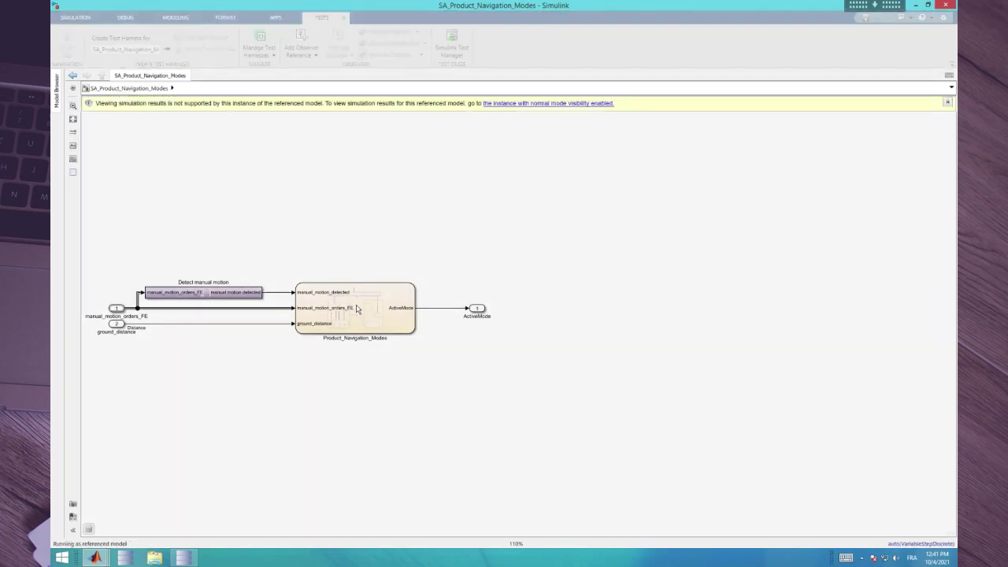
pyautogui.doubleClick(356, 309)
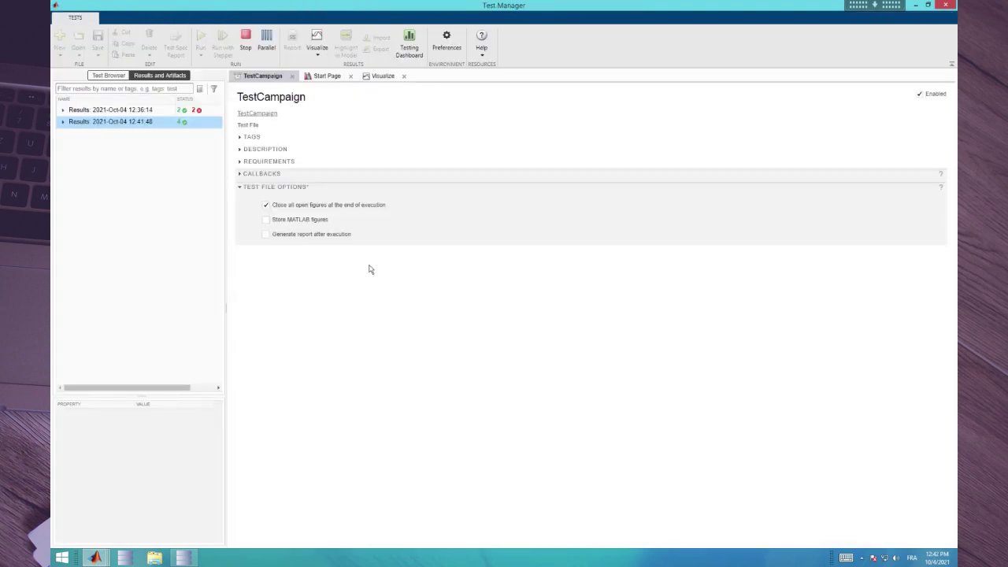
pyautogui.click(184, 127)
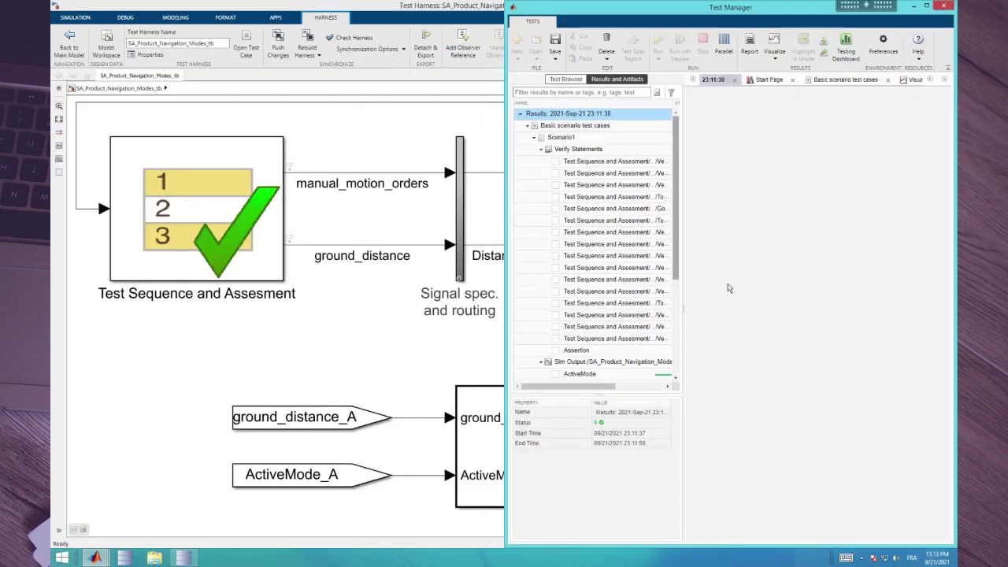
# Open the coverage results for SA_Product_Navigation_Modes and inspect the uncovered vertical_distance > 0 transition from ManualLanding to ManualFlying in the maximized chart.
pyautogui.click(742, 224)
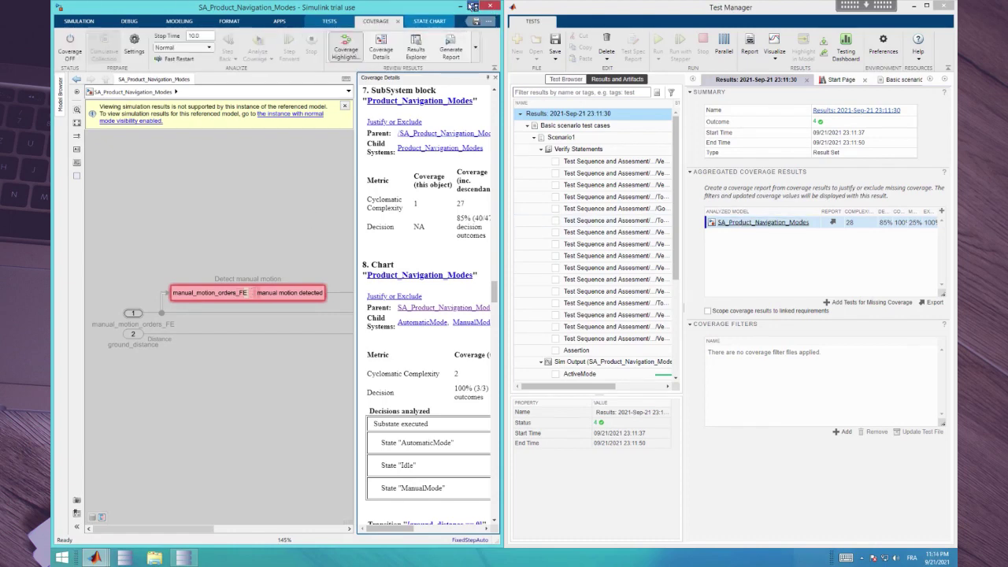
pyautogui.click(472, 6)
pyautogui.doubleClick(471, 299)
pyautogui.moveTo(441, 303)
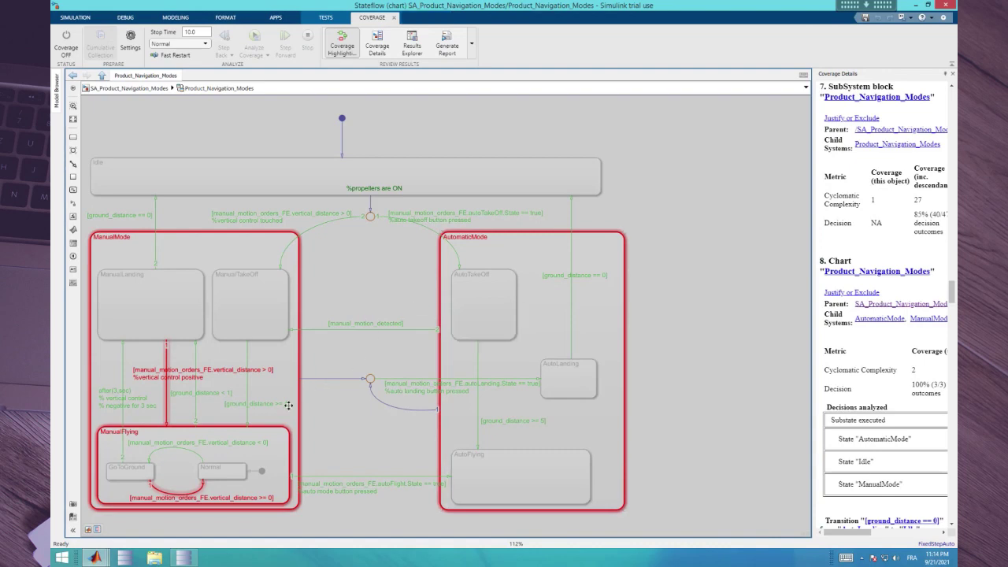
pyautogui.moveTo(167, 367)
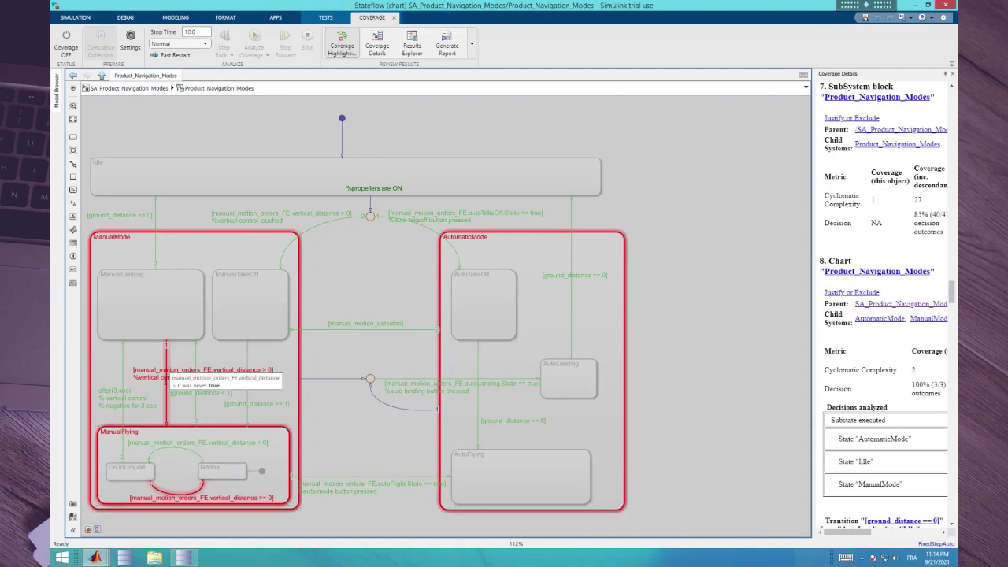
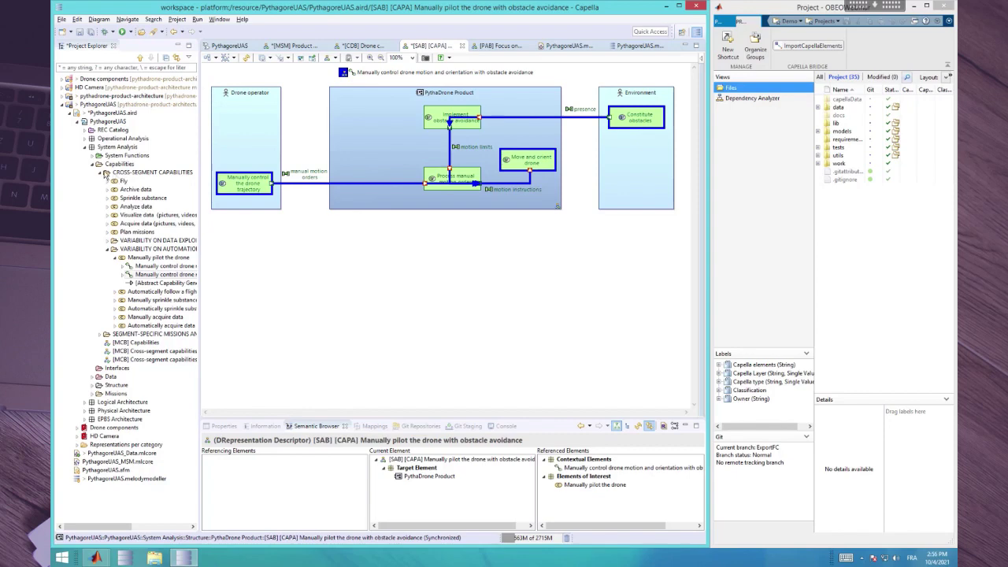
# Export the functional chain "Manually control drone motion and orientation with obstacle avoidance" to Simulink with the "Functional chains and their constituting elements" scenario.
pyautogui.click(170, 276)
pyautogui.rightClick(170, 275)
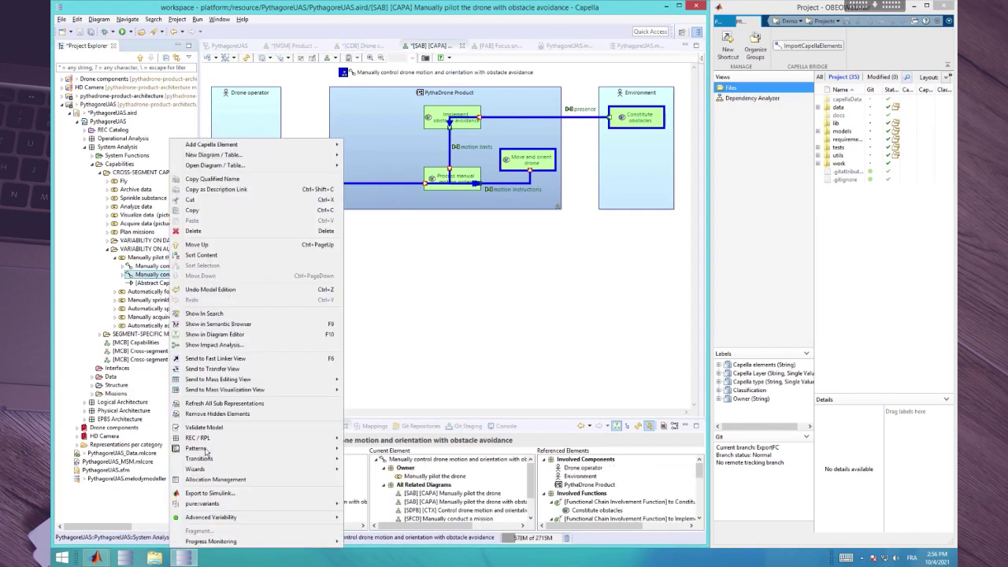
pyautogui.click(211, 494)
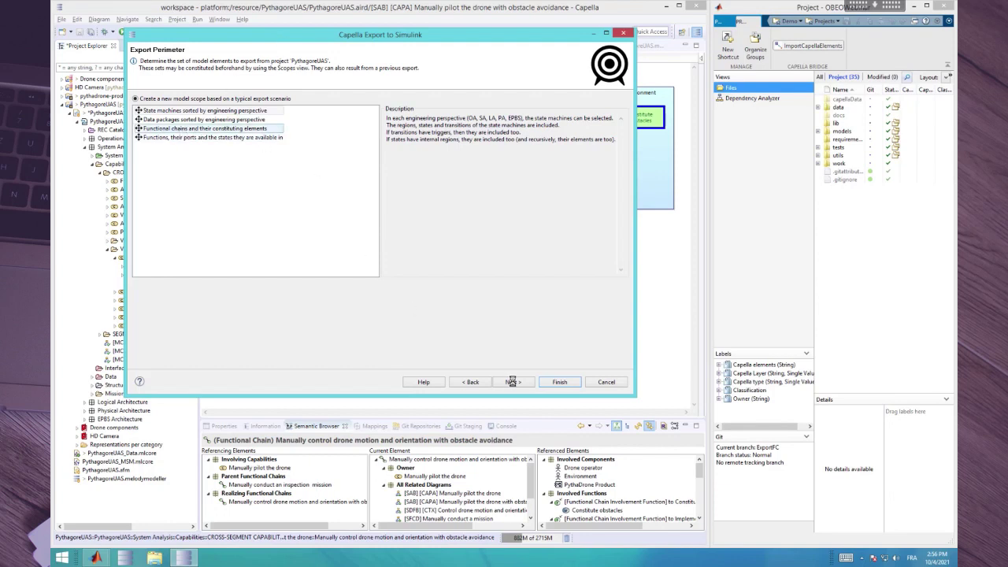
pyautogui.click(563, 382)
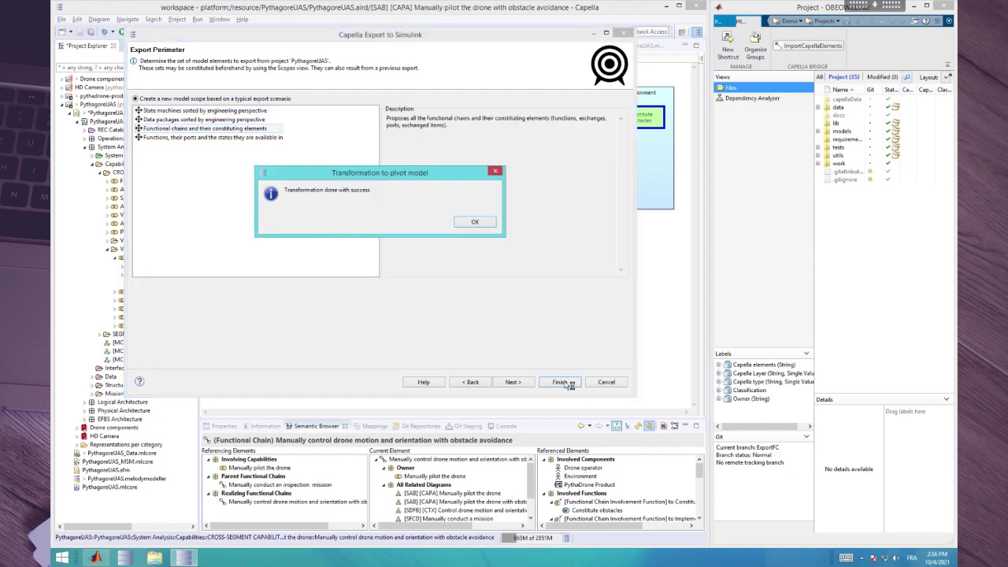
pyautogui.click(482, 222)
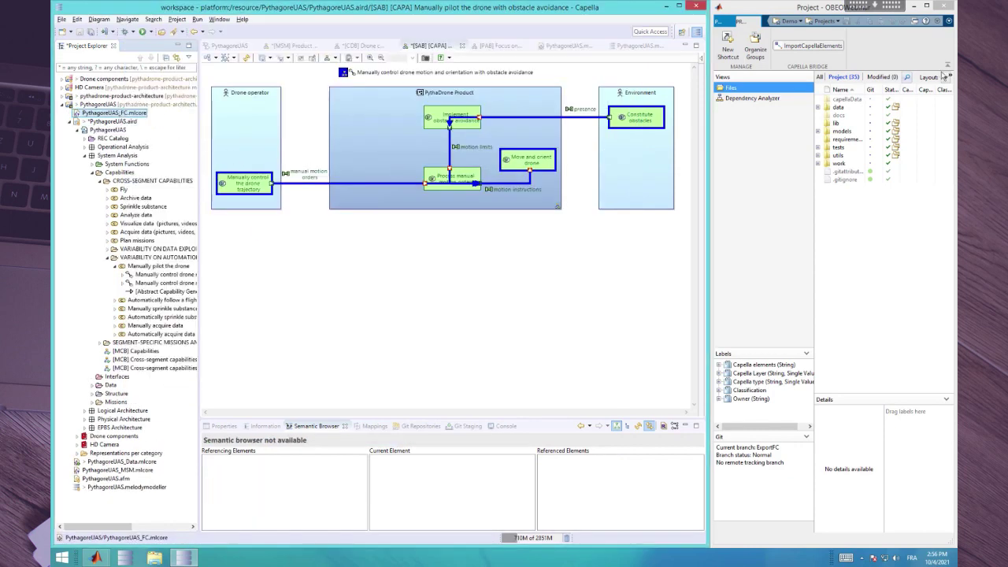
# Switch to the MATLAB project and import the Capella elements from PythagoreUAS_FC.m.
pyautogui.click(850, 100)
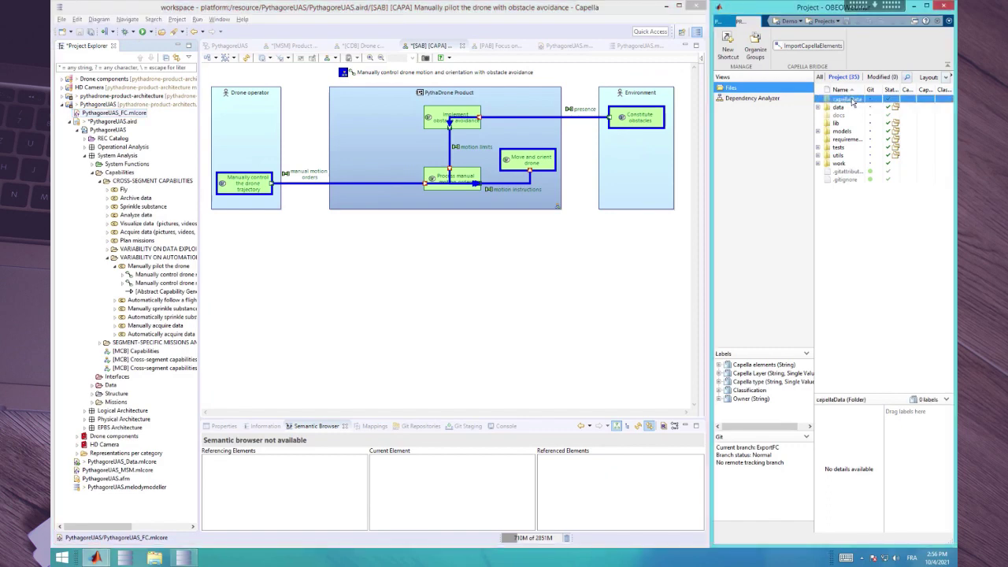
pyautogui.click(798, 47)
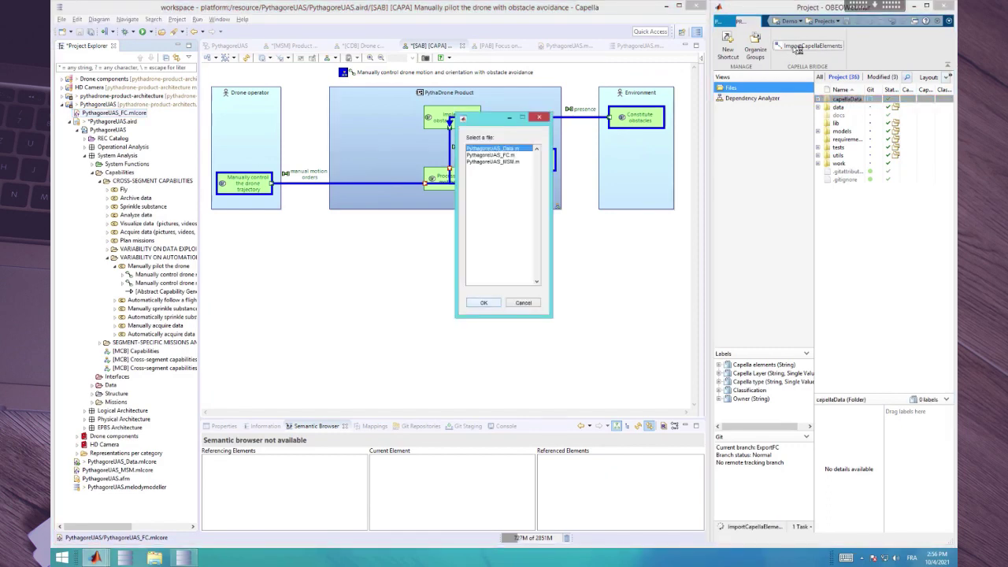
pyautogui.click(484, 155)
pyautogui.click(485, 303)
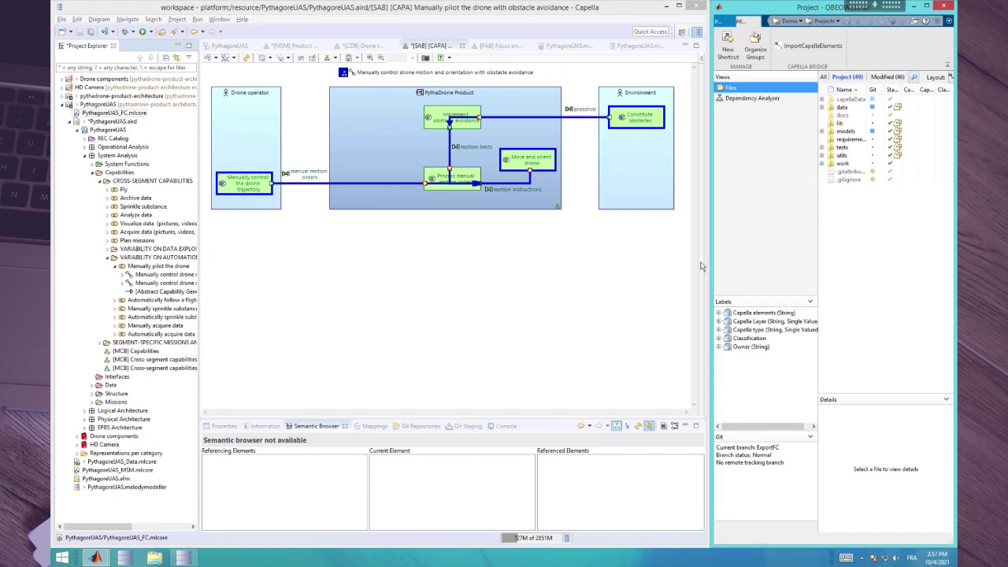
# List the generated SA models with readable names and Capella types, and open the SA_Manually_control_drone_motion_and_orientation_with_obstacle functional chain model.
pyautogui.moveTo(711, 259); pyautogui.dragTo(460, 259)
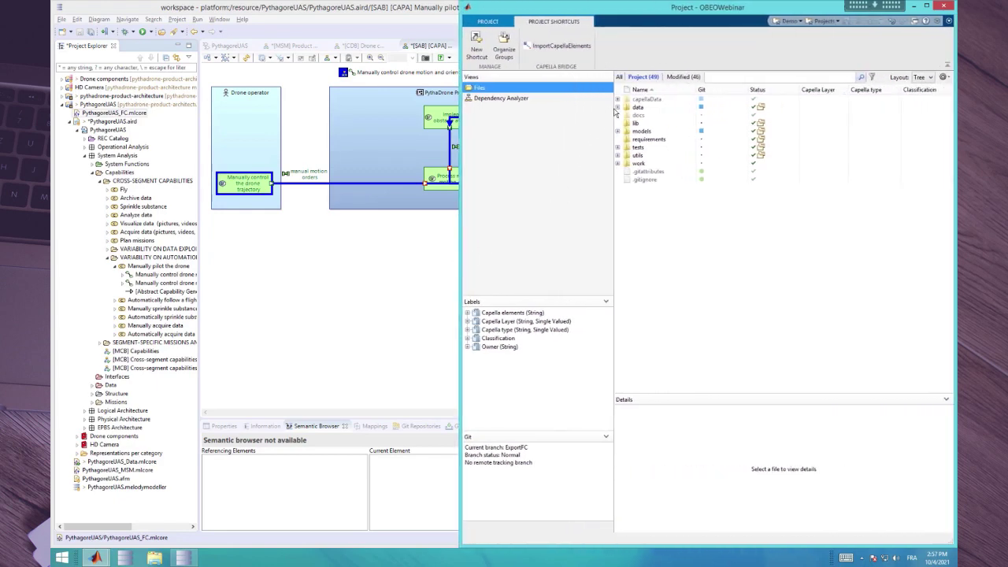
pyautogui.click(619, 132)
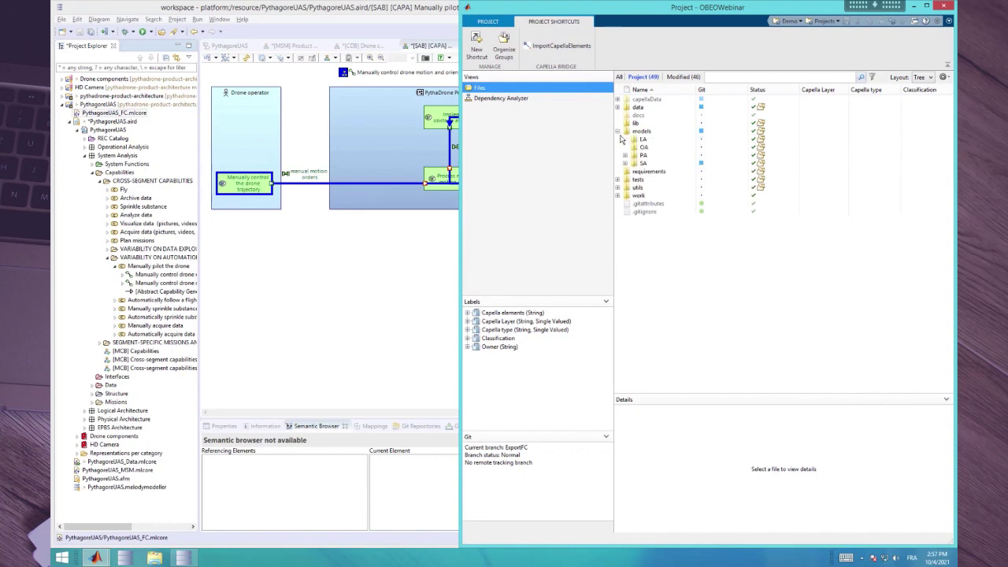
pyautogui.click(625, 163)
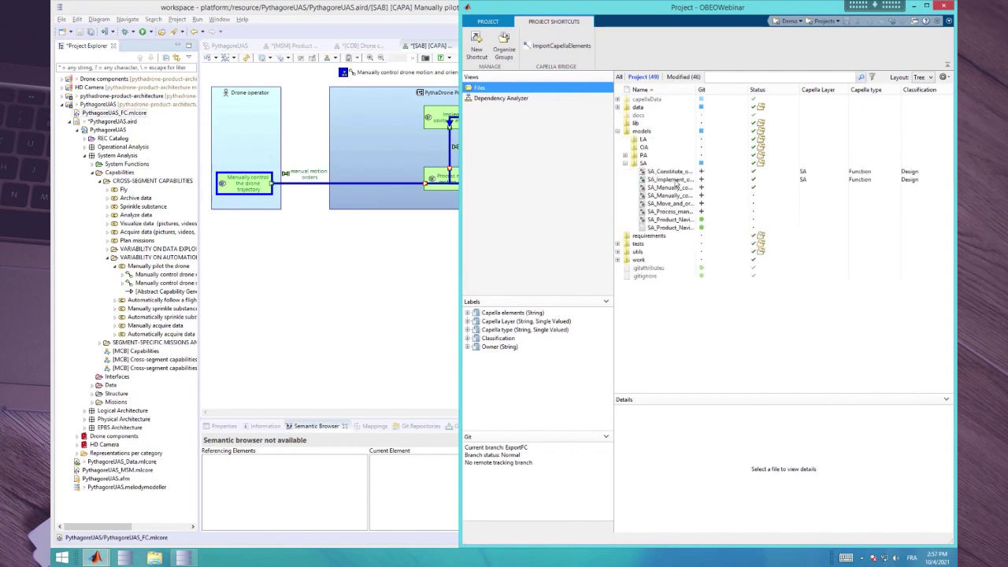
pyautogui.moveTo(697, 88); pyautogui.dragTo(773, 89)
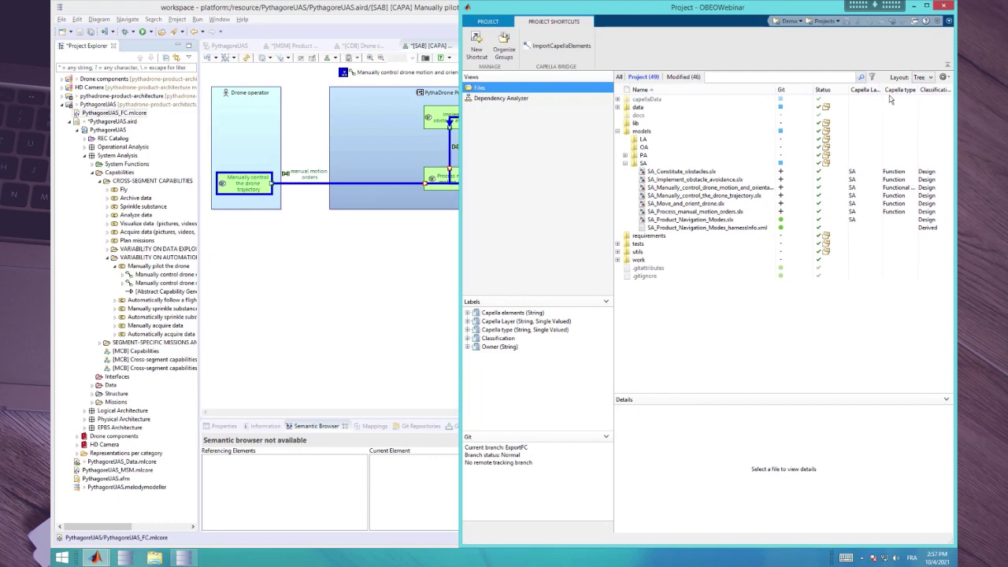
pyautogui.moveTo(918, 90); pyautogui.dragTo(937, 89)
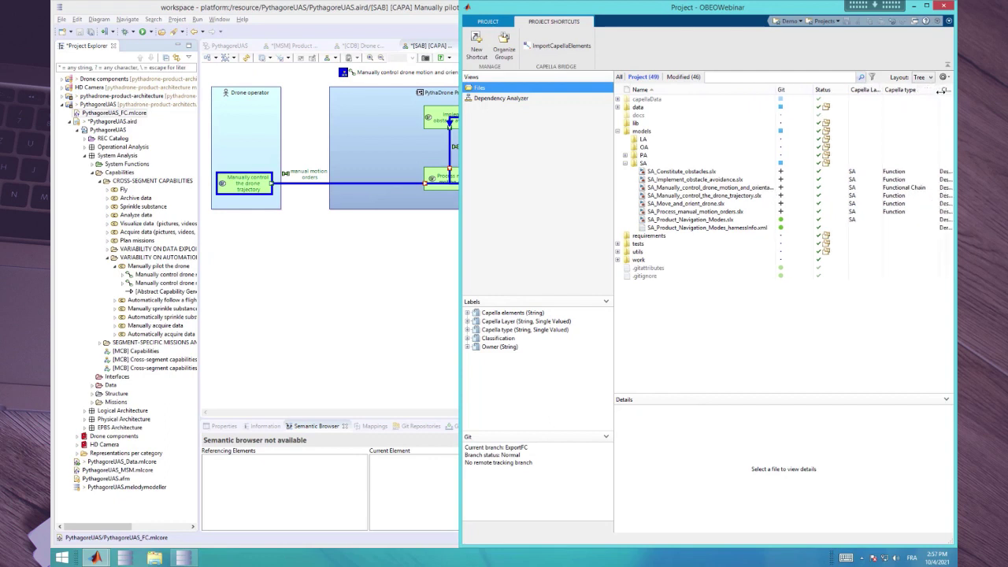
pyautogui.click(764, 189)
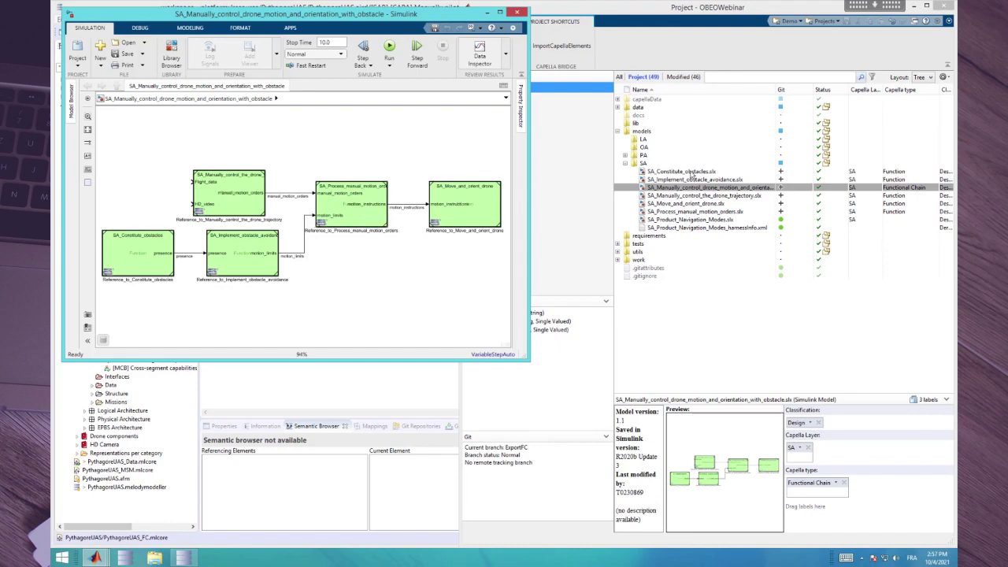
# Review the project previews of the Constitute obstacles, Implement obstacle avoidance, Manually control the drone trajectory and Move and orient drone function models.
pyautogui.click(692, 172)
pyautogui.click(693, 180)
pyautogui.click(698, 196)
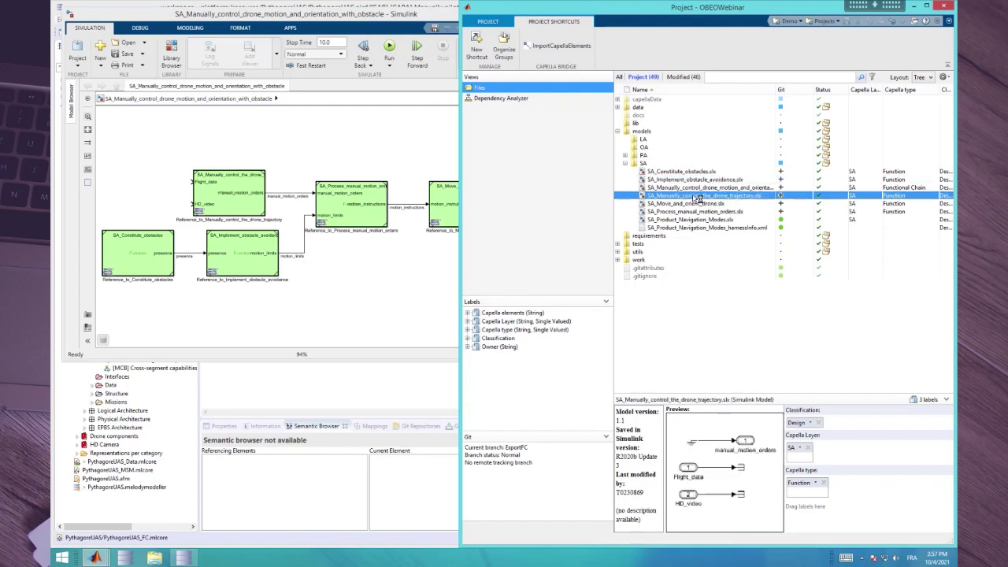
pyautogui.click(697, 204)
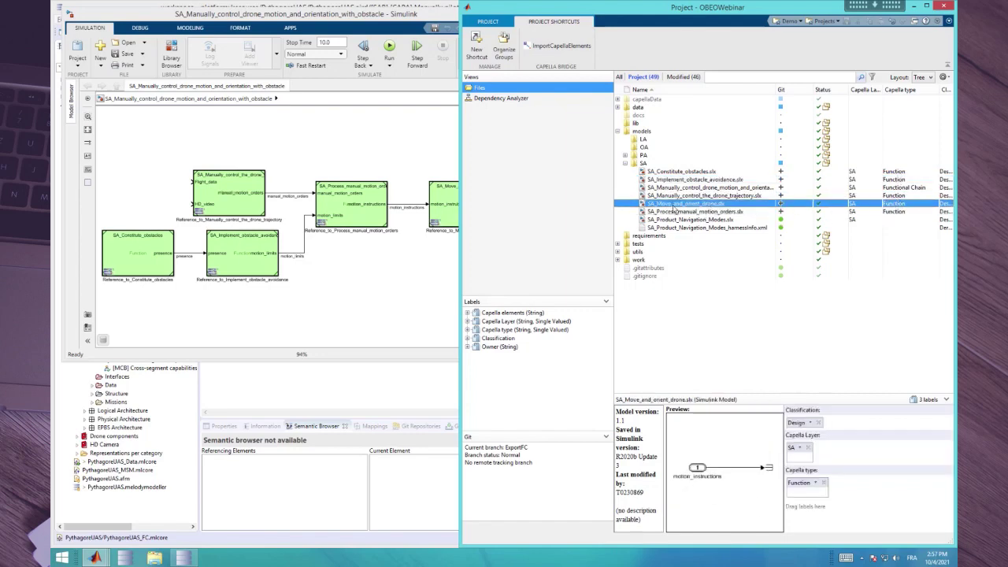
# Open the referenced Manually control the drone trajectory model in the functional chain and inspect the data type of its Flight_data inport.
pyautogui.click(232, 199)
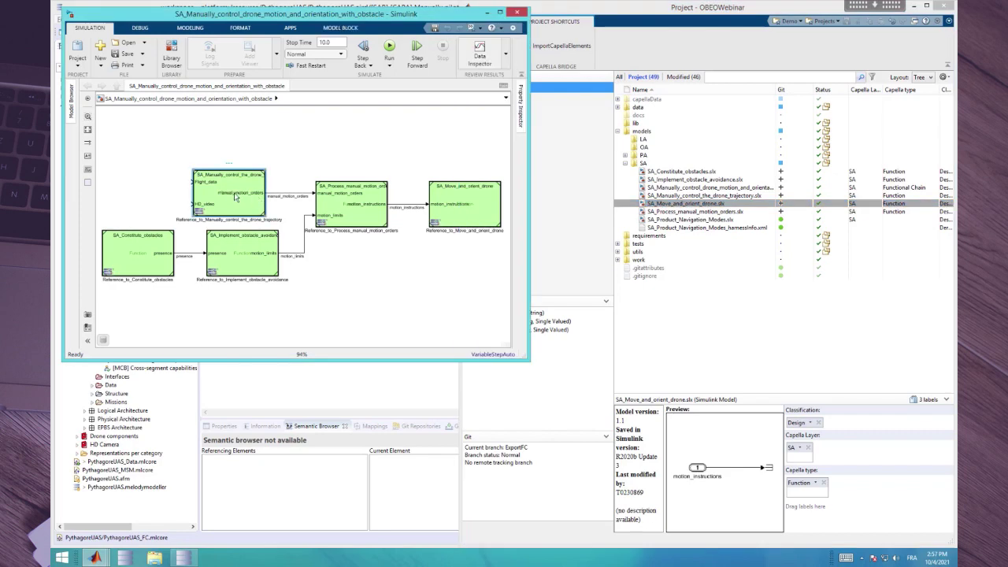
pyautogui.doubleClick(236, 198)
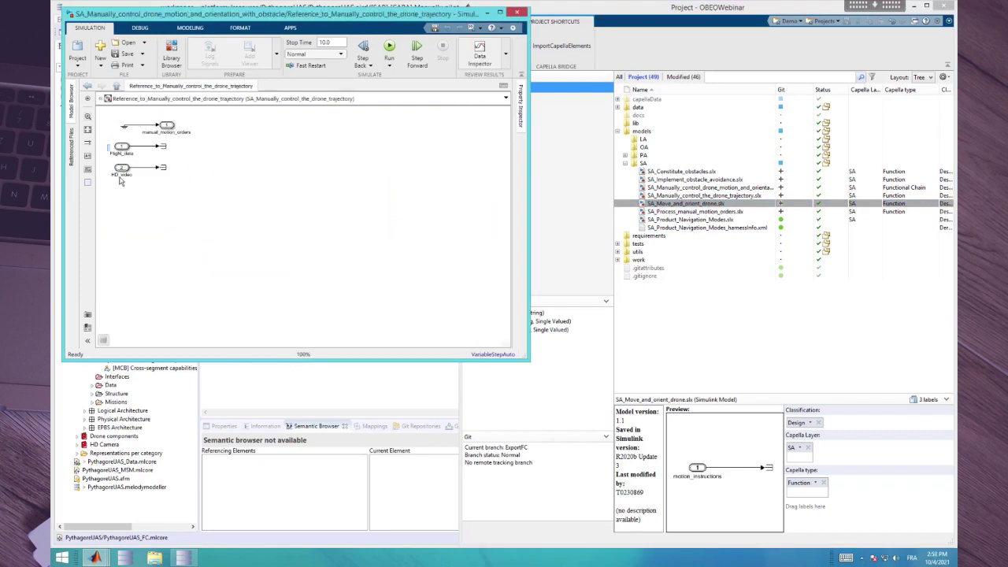
pyautogui.moveTo(109, 142); pyautogui.dragTo(124, 186)
pyautogui.click(134, 208)
pyautogui.click(521, 107)
pyautogui.click(499, 84)
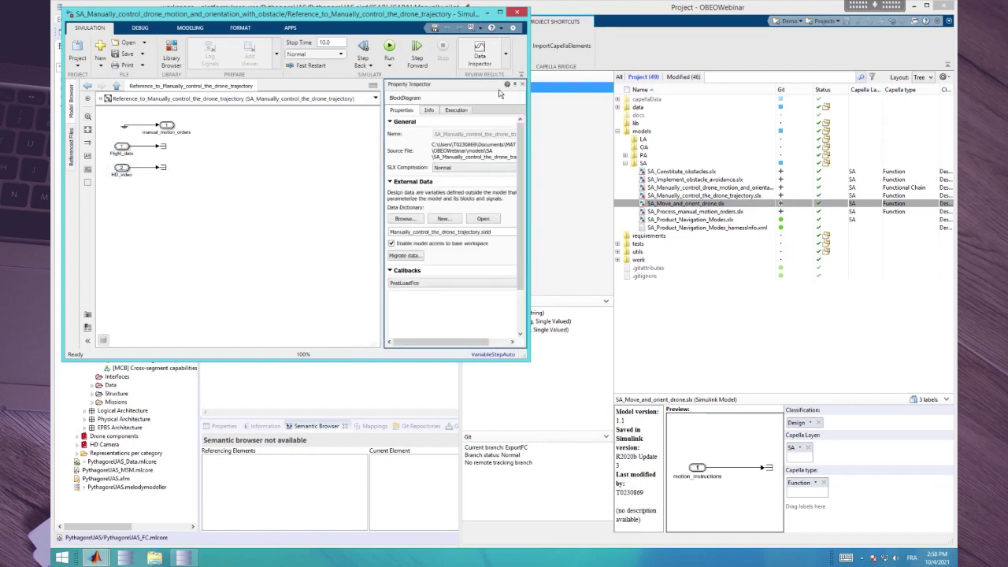
pyautogui.click(121, 146)
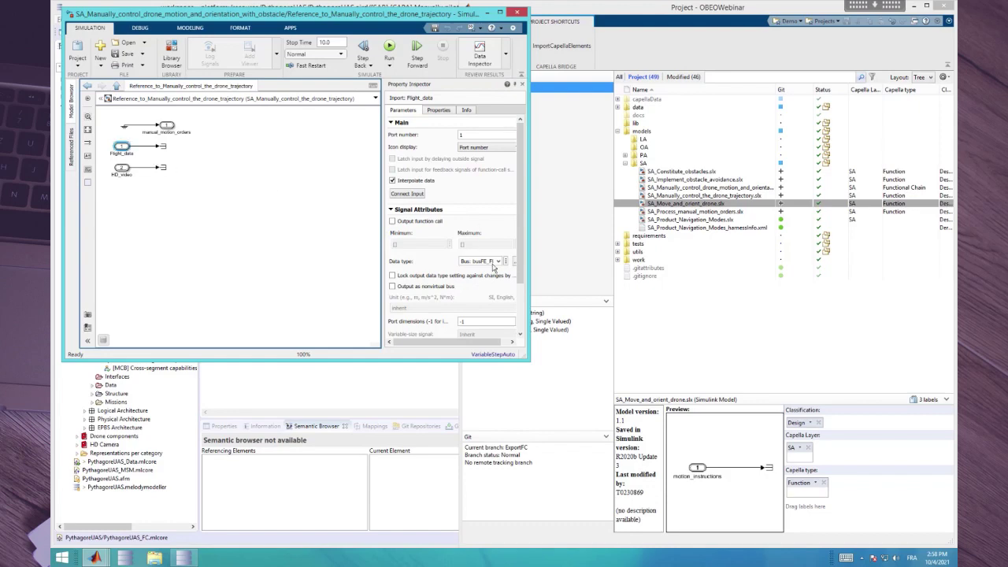
pyautogui.moveTo(293, 237); pyautogui.dragTo(276, 236)
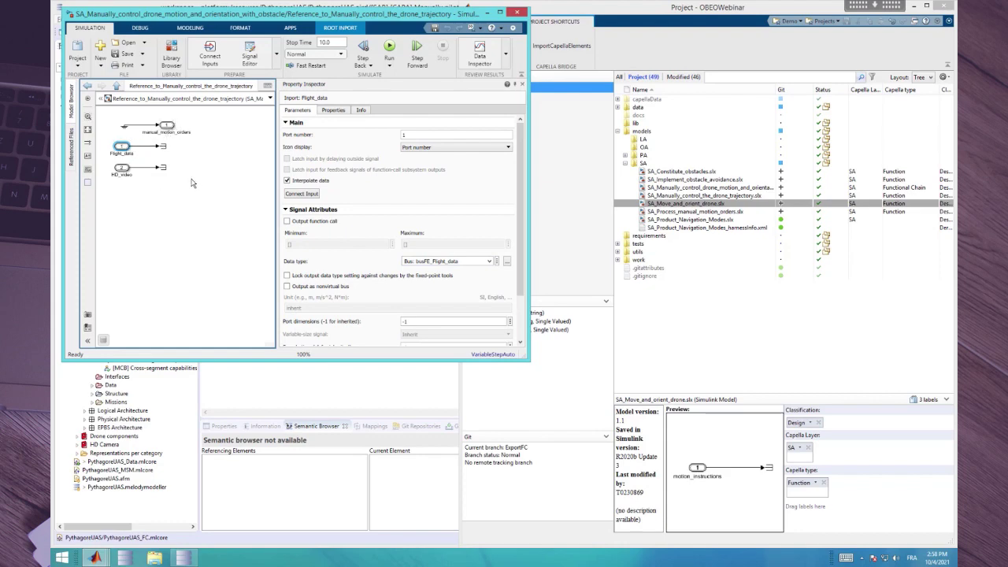
pyautogui.click(466, 262)
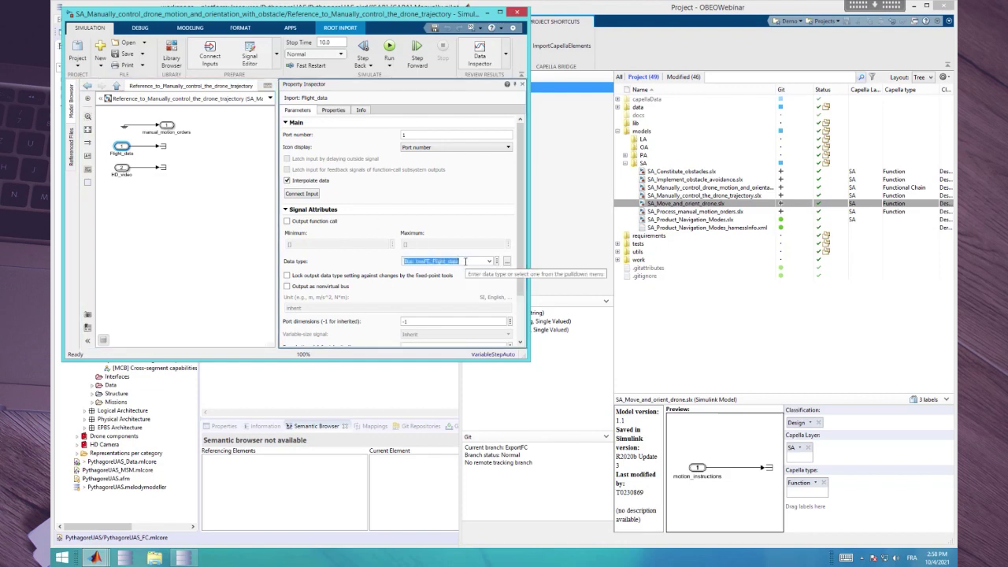
# Open the Move_and_orient_drone.sldd data dictionary from the project's data/SA folder in a maximized Model Explorer.
pyautogui.click(618, 108)
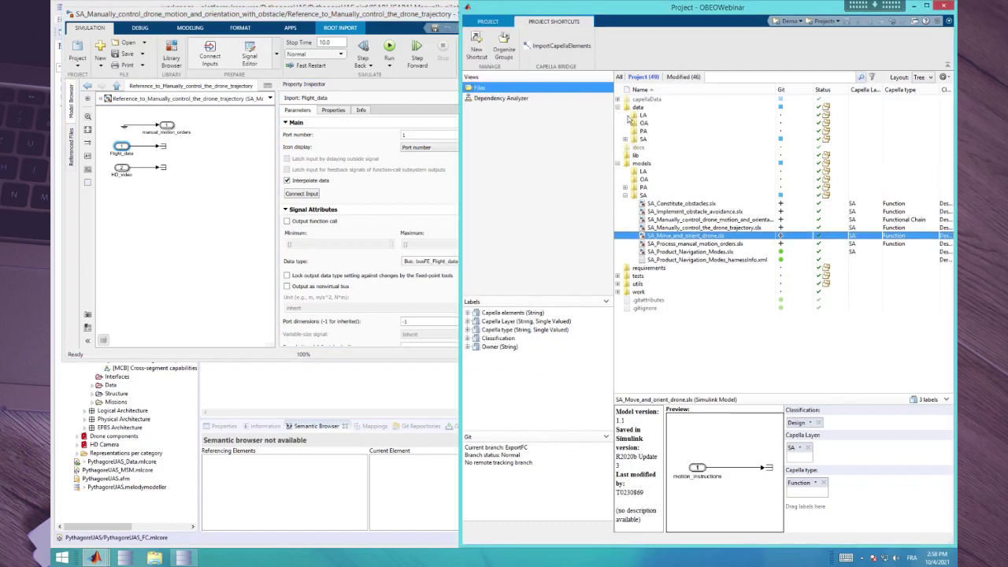
pyautogui.click(626, 140)
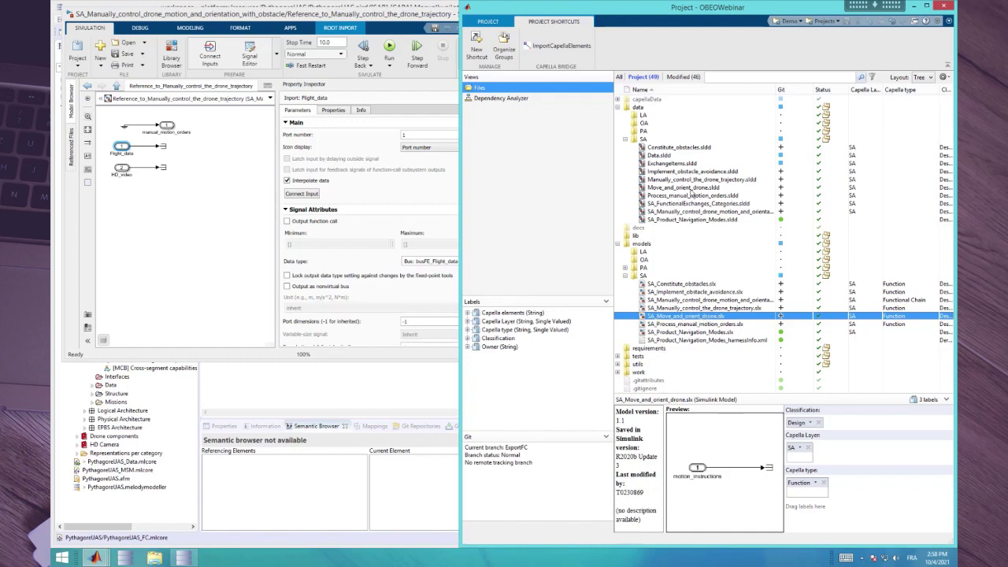
pyautogui.click(687, 189)
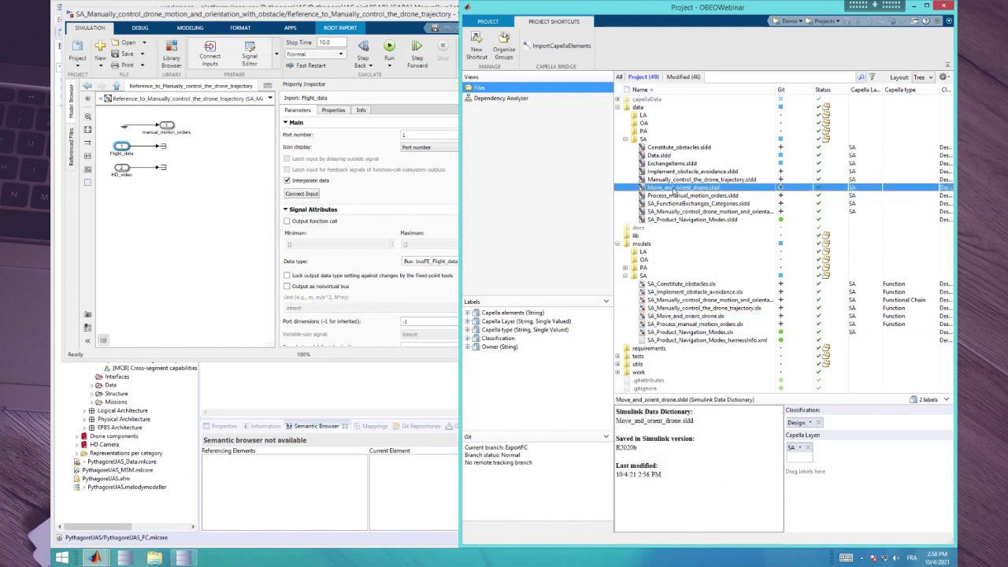
pyautogui.doubleClick(675, 191)
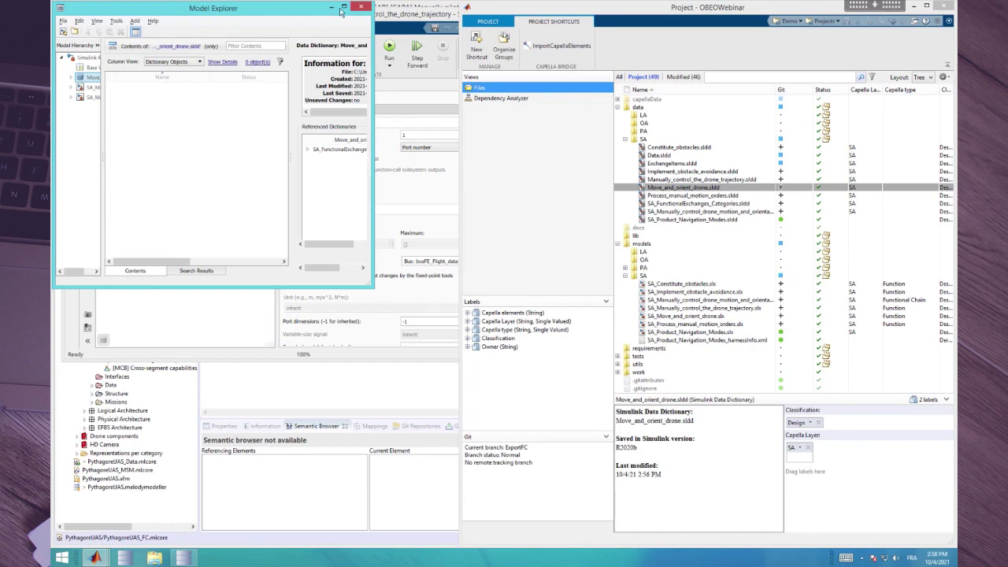
pyautogui.click(343, 8)
# Check the dictionary referenced by Move_and_orient_drone, and examine its Design Data objects with their full data sources readable.
pyautogui.click(752, 227)
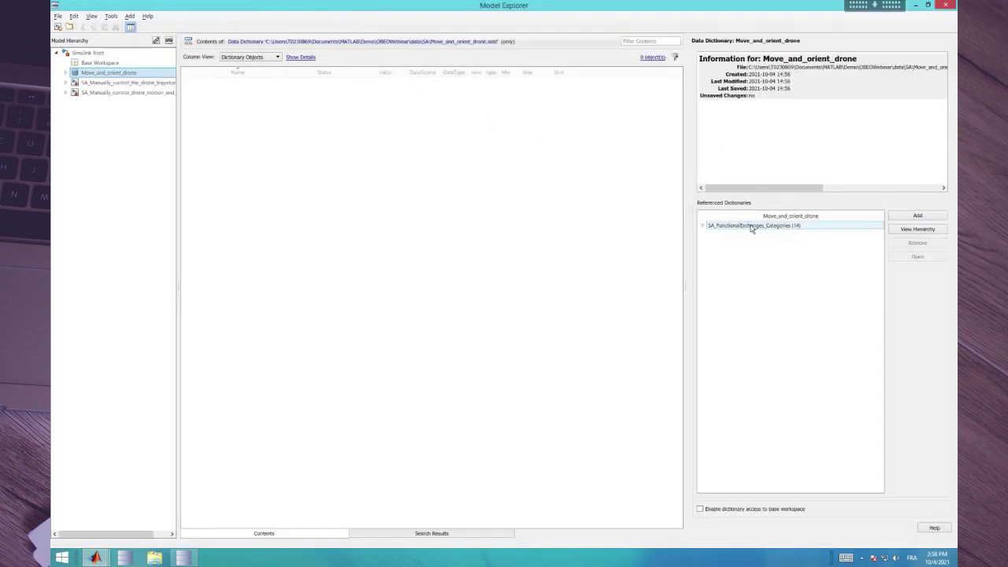
pyautogui.click(748, 227)
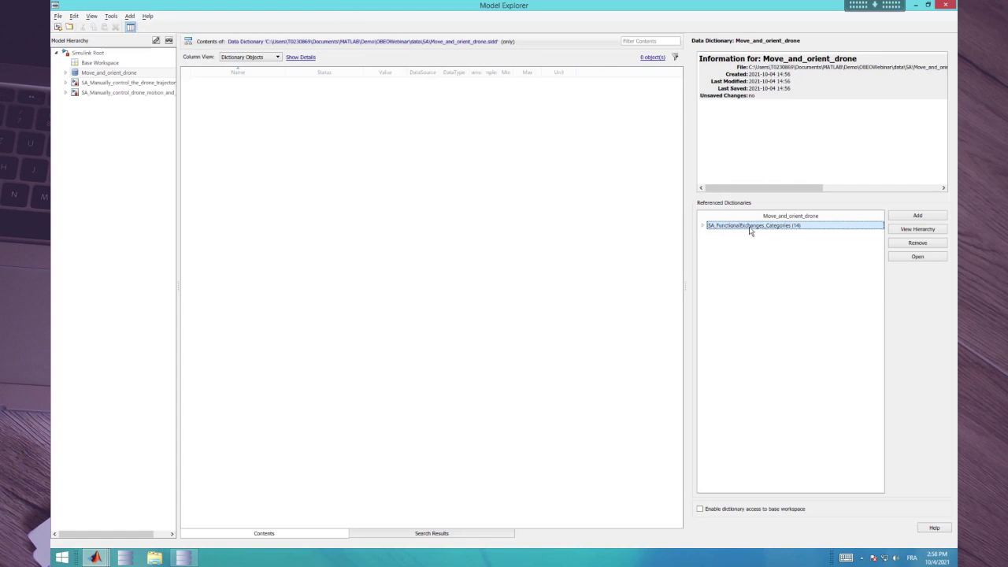
pyautogui.click(66, 73)
pyautogui.click(104, 82)
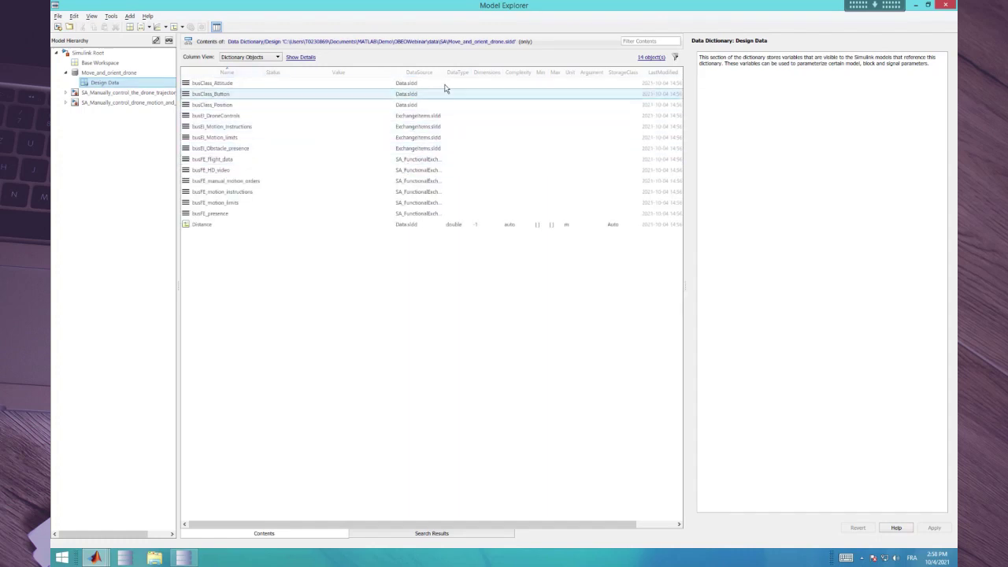
pyautogui.moveTo(442, 71); pyautogui.dragTo(490, 71)
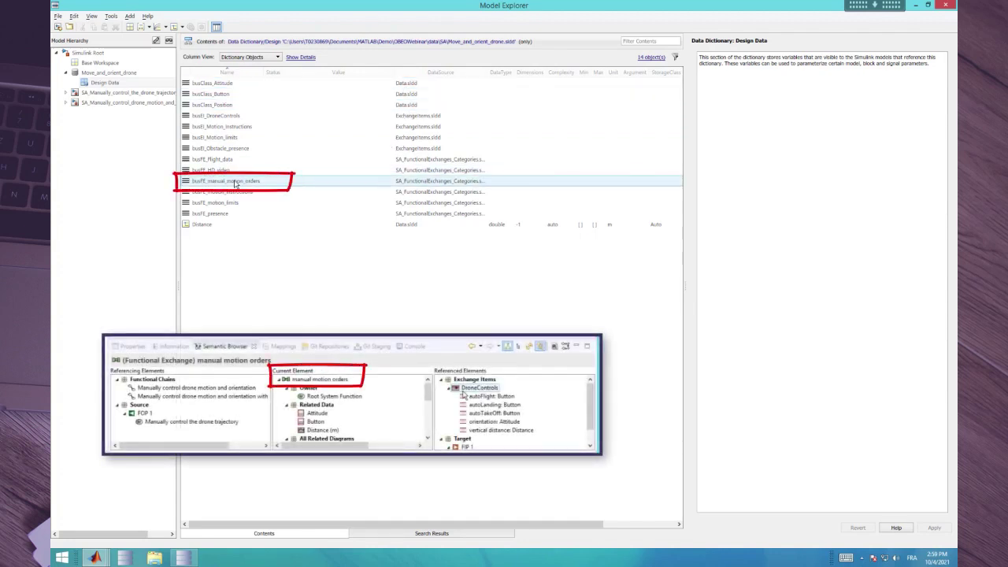
# Inspect the DroneControls element and its data type in the busFE_manual_motion_orders bus, and close the Model Explorer.
pyautogui.click(223, 182)
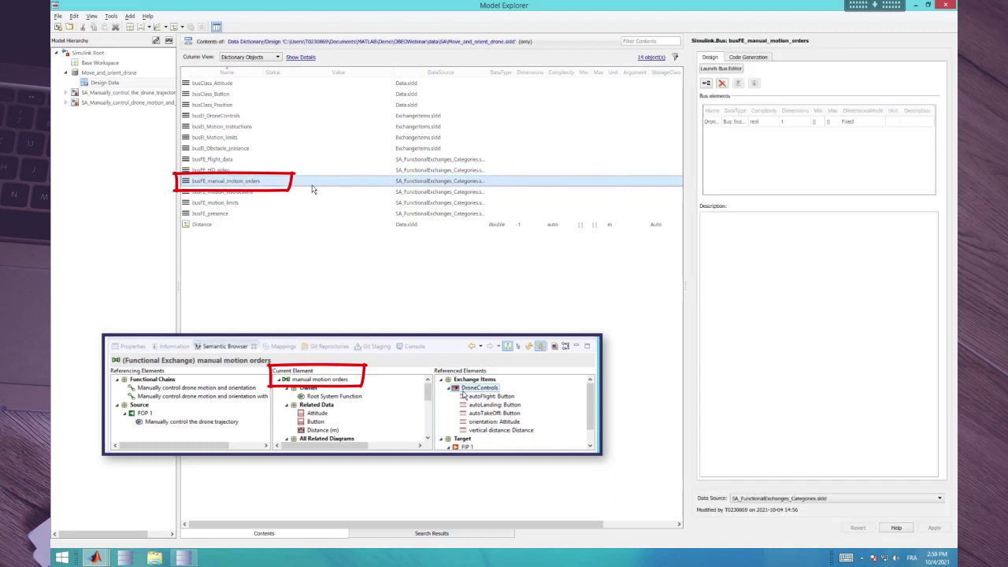
pyautogui.moveTo(761, 111); pyautogui.dragTo(770, 110)
pyautogui.click(724, 124)
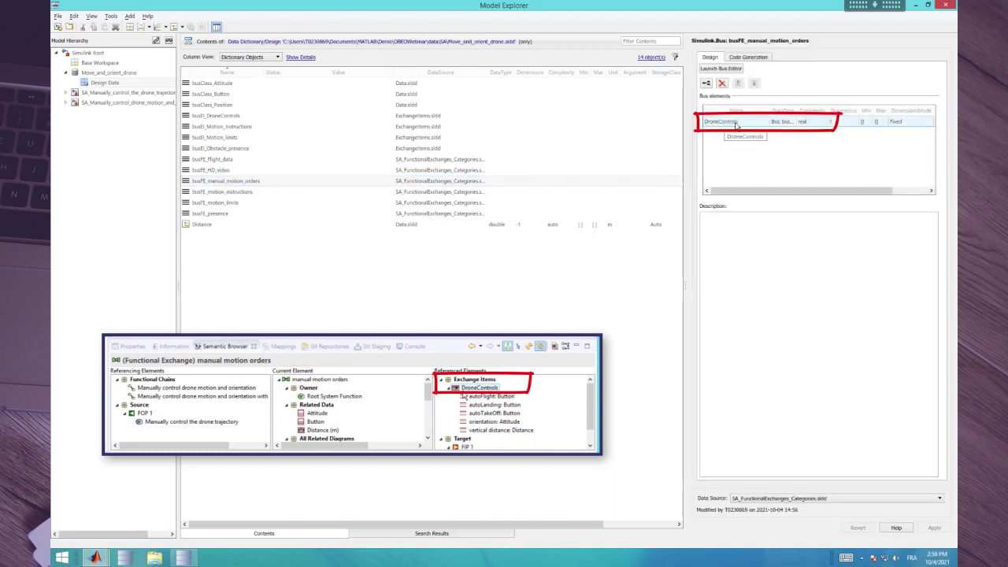
pyautogui.moveTo(799, 110); pyautogui.dragTo(863, 110)
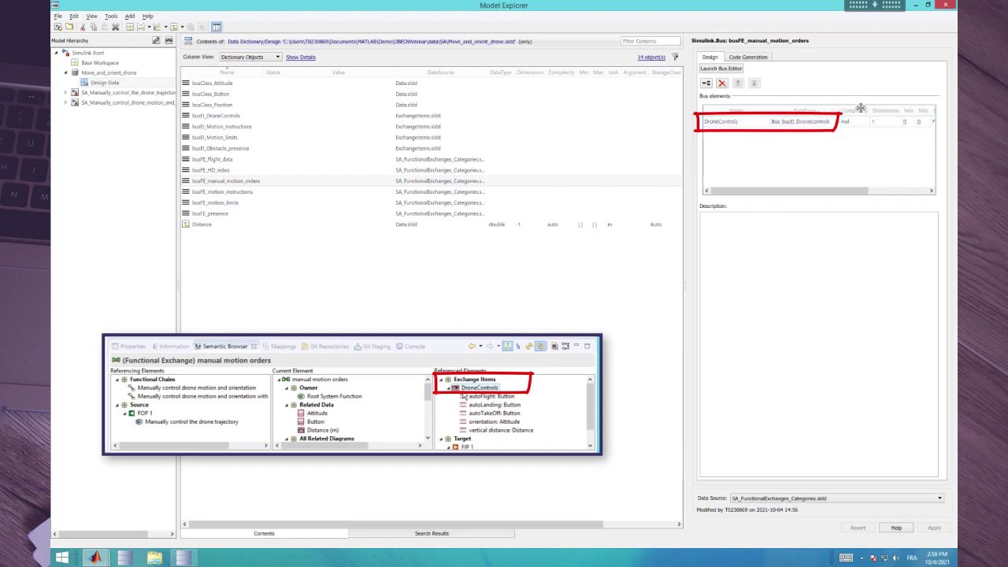
pyautogui.click(803, 124)
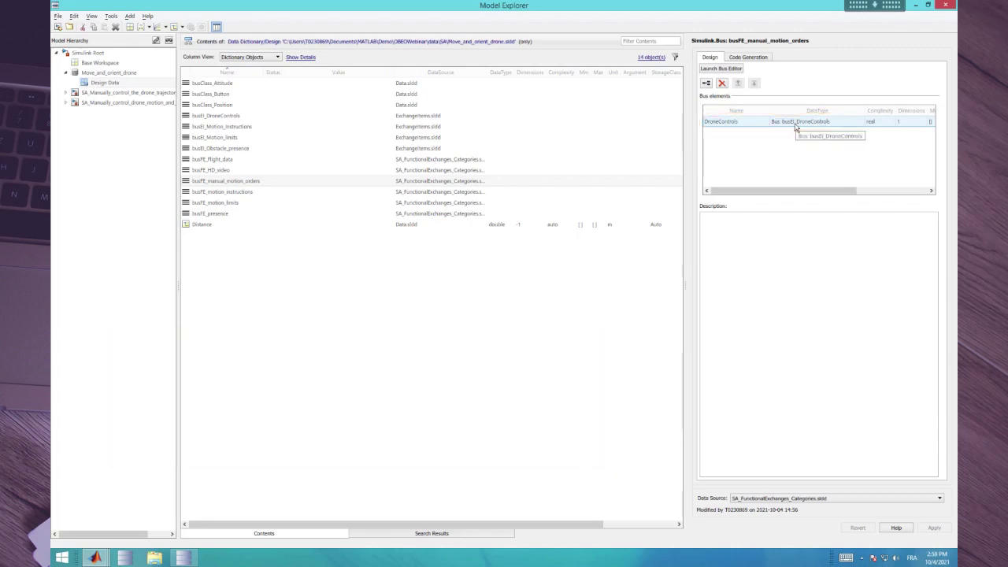
pyautogui.click(945, 7)
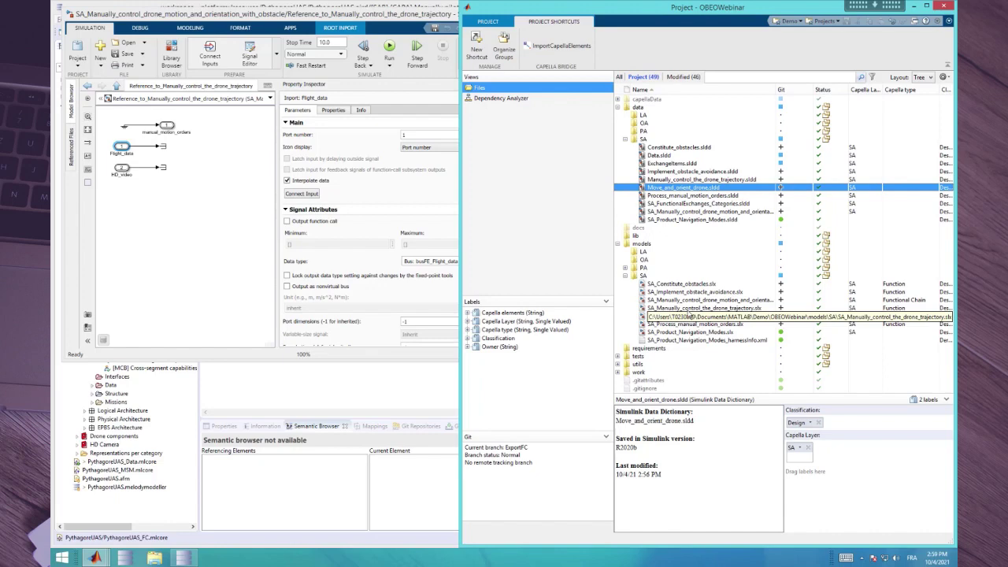
# Find the dependencies of the SA_Manually_control_drone_motion_and_orientation_with_obstacle.slx model and examine its references to the obstacle avoidance and Constitute obstacles models.
pyautogui.rightClick(708, 300)
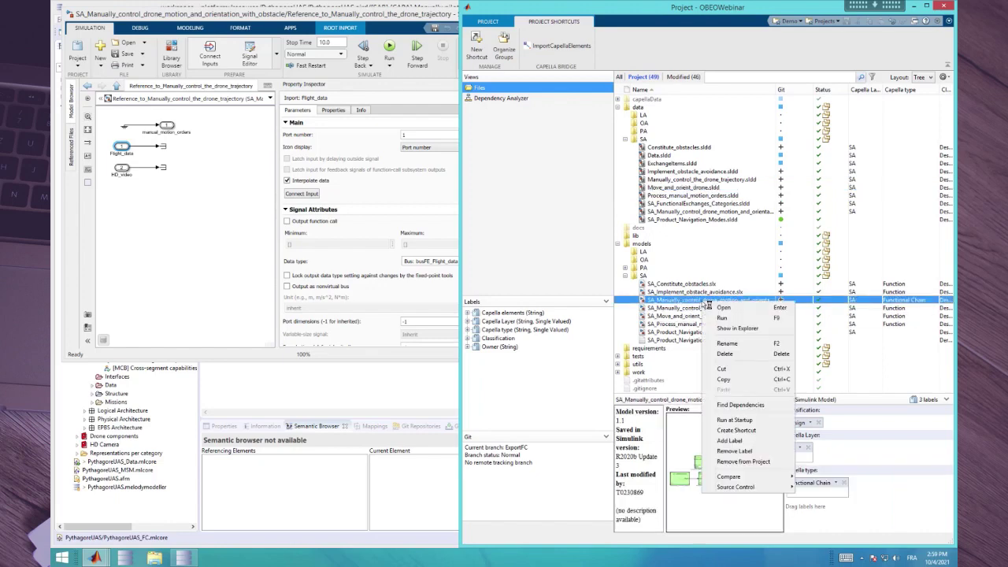
pyautogui.click(740, 405)
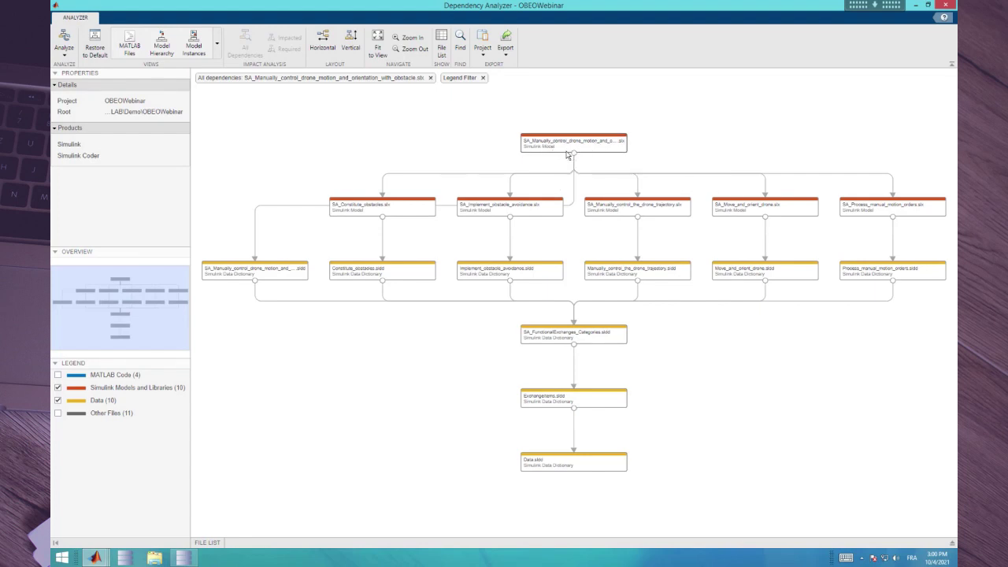
pyautogui.click(551, 174)
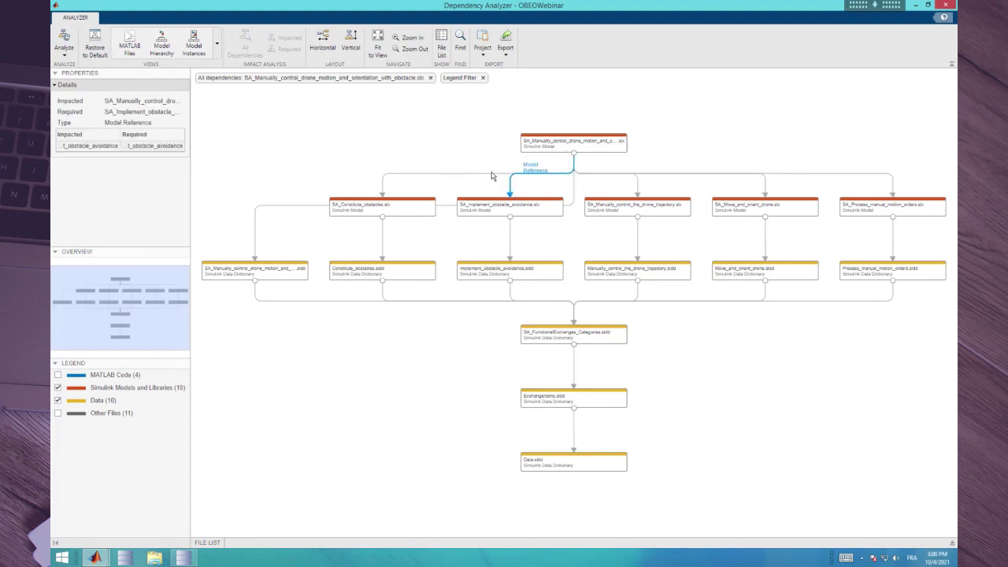
pyautogui.click(493, 175)
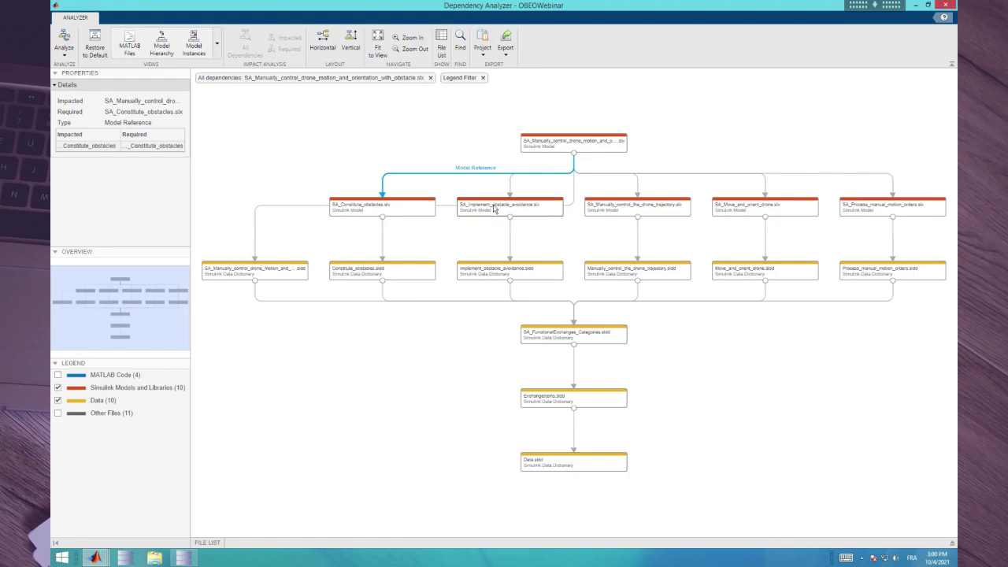
pyautogui.moveTo(870, 208)
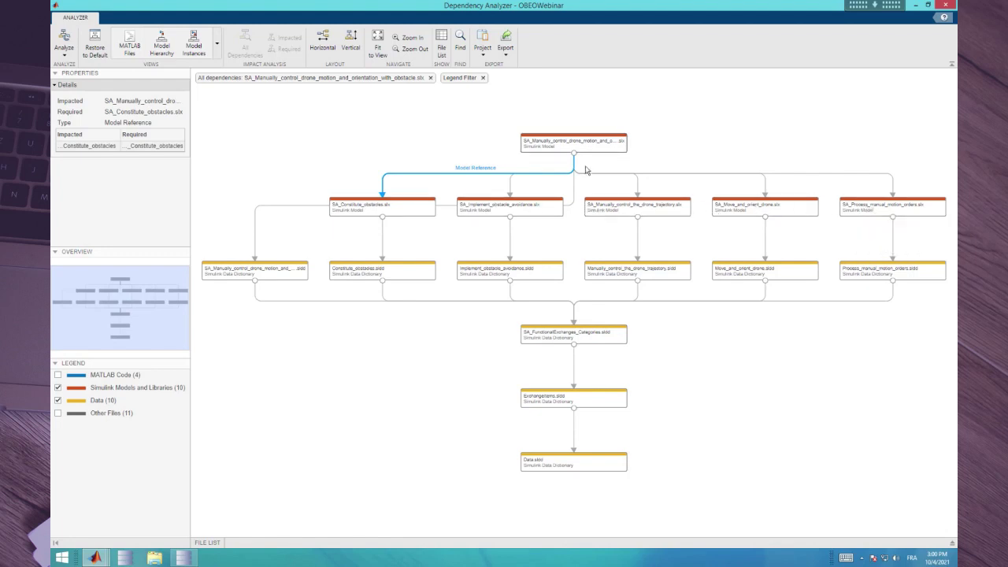
# Examine the data dictionary link of SA_Implement_obstacle_avoidance and the dependencies of the shared SA_FunctionalExchanges_Categories.sldd dictionary.
pyautogui.click(510, 246)
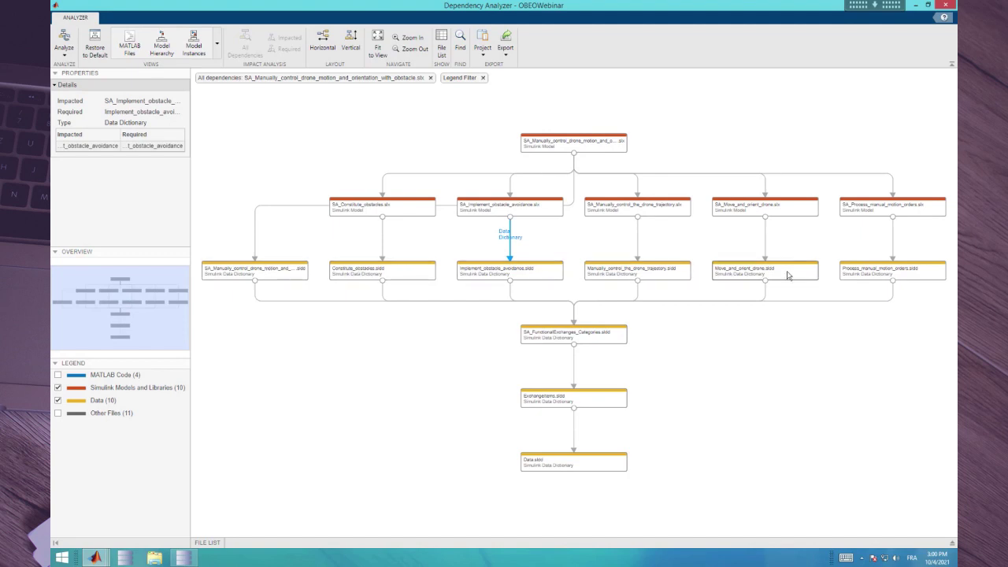
pyautogui.click(584, 340)
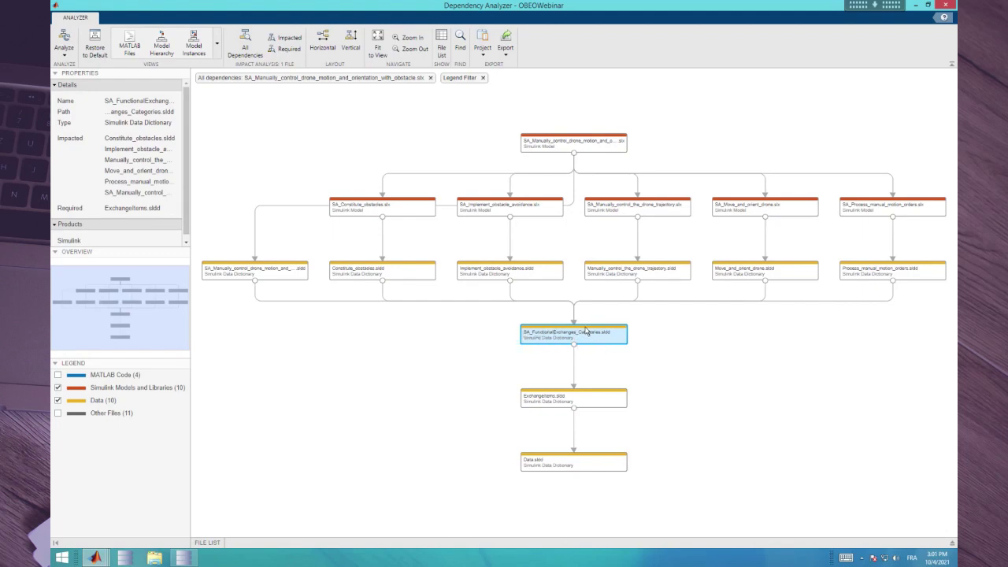
pyautogui.moveTo(578, 399)
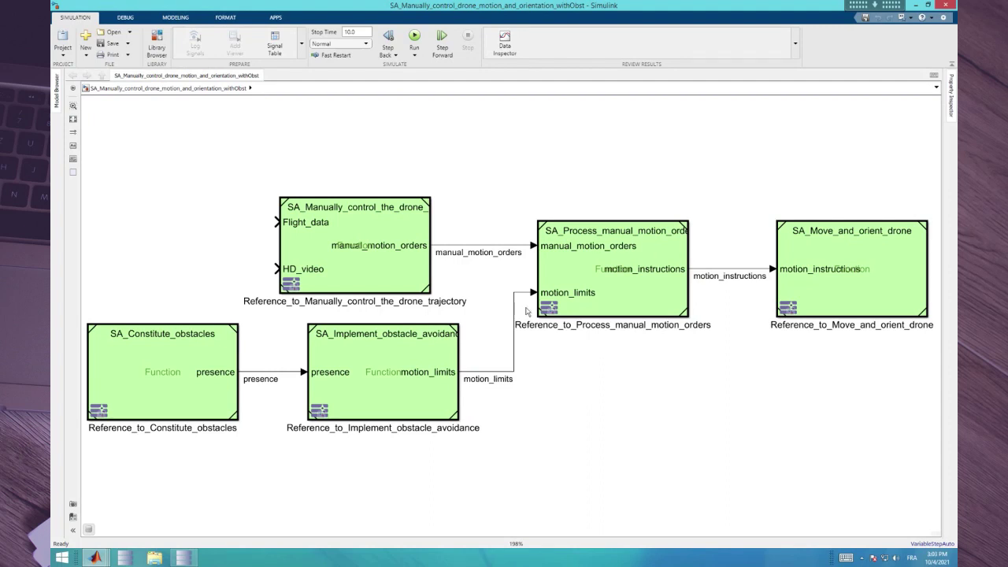
# Inspect the contents of the referenced Move and orient drone and Implement obstacle avoidance models, returning to the top-level functional chain.
pyautogui.doubleClick(827, 284)
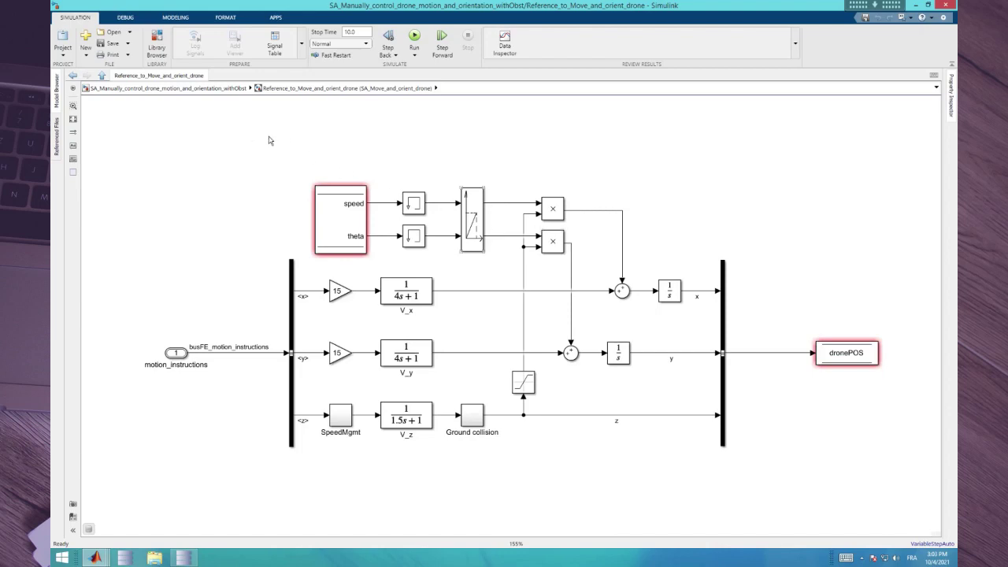
pyautogui.click(239, 91)
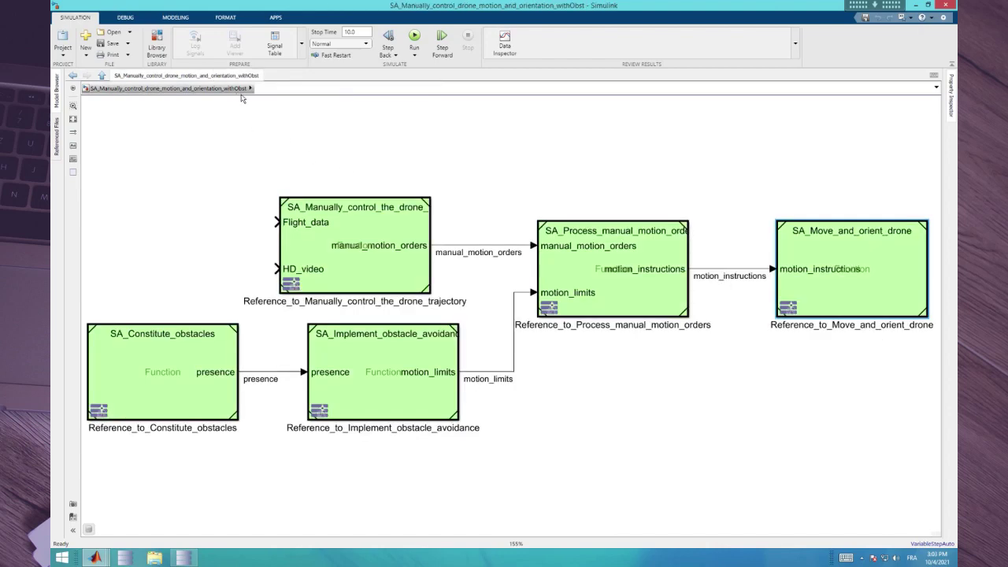
pyautogui.click(417, 363)
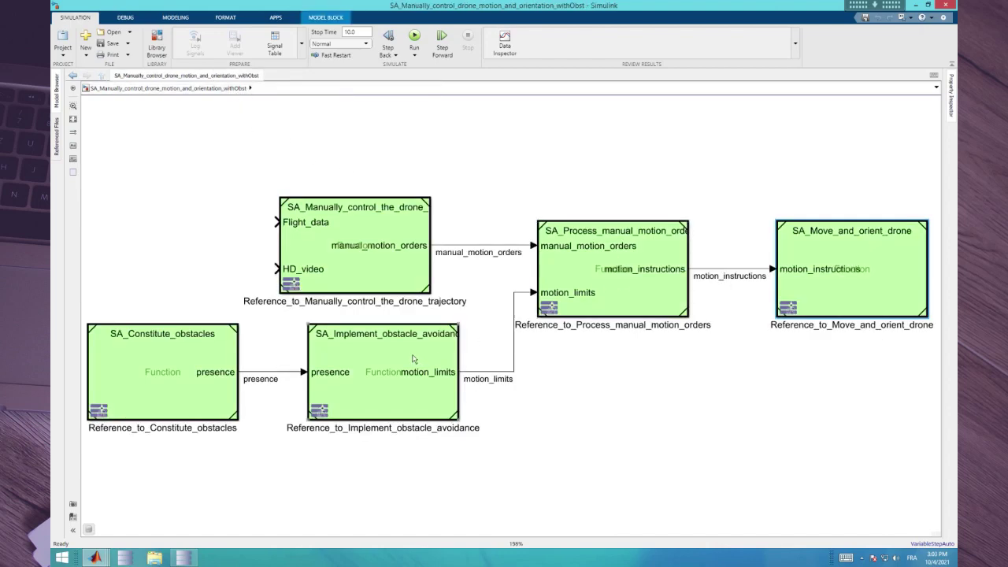
pyautogui.doubleClick(371, 383)
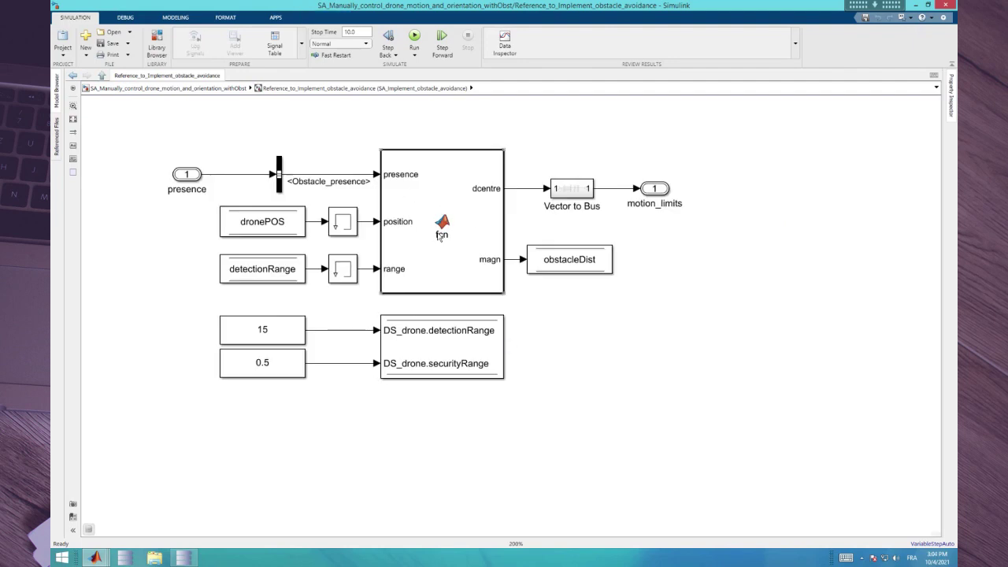
pyautogui.click(236, 89)
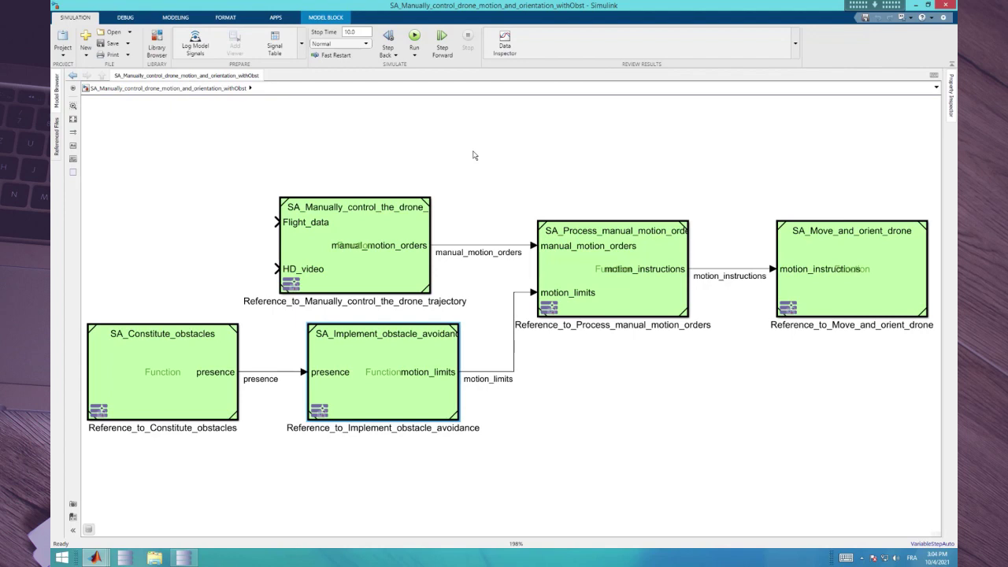
# Open the functional chain's external test harness, inspect its Assertion subsystem, and return to the harness top level.
pyautogui.click(933, 508)
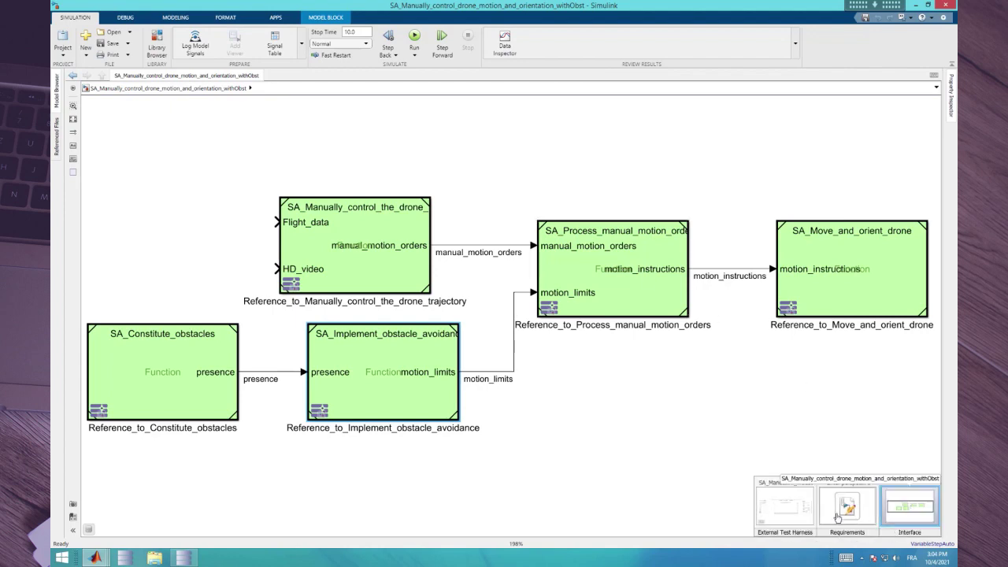
pyautogui.click(788, 516)
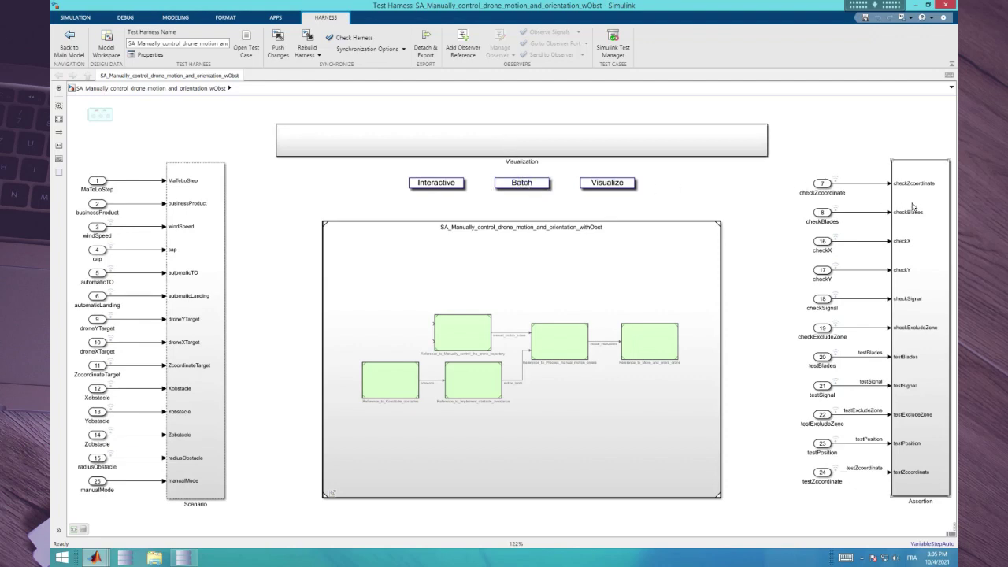
pyautogui.click(919, 228)
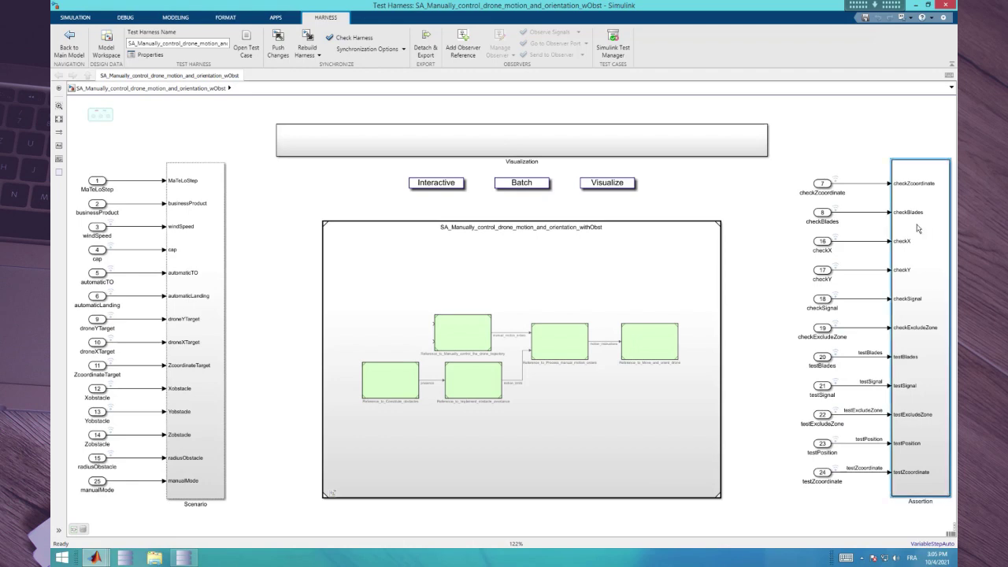
pyautogui.doubleClick(918, 228)
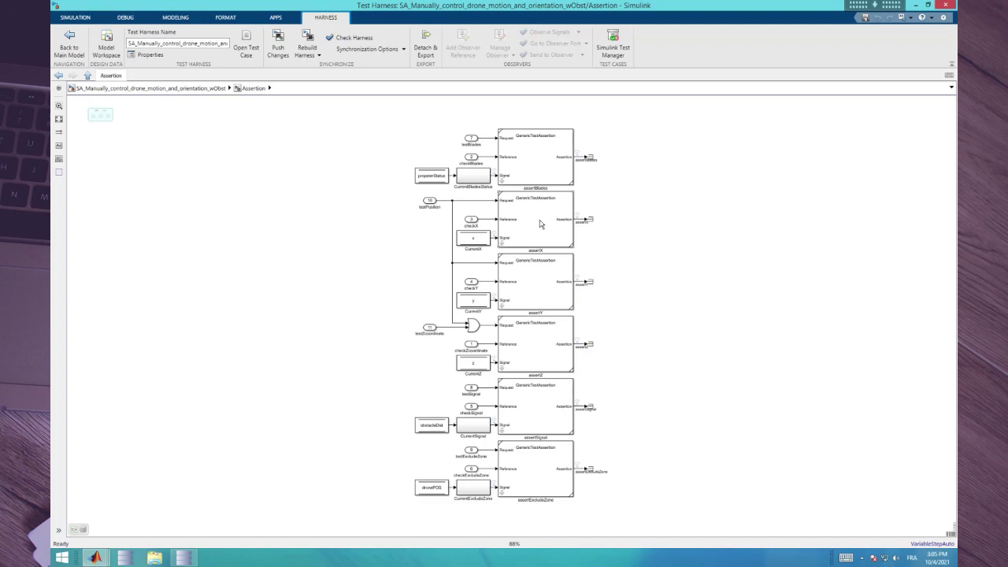
pyautogui.click(189, 89)
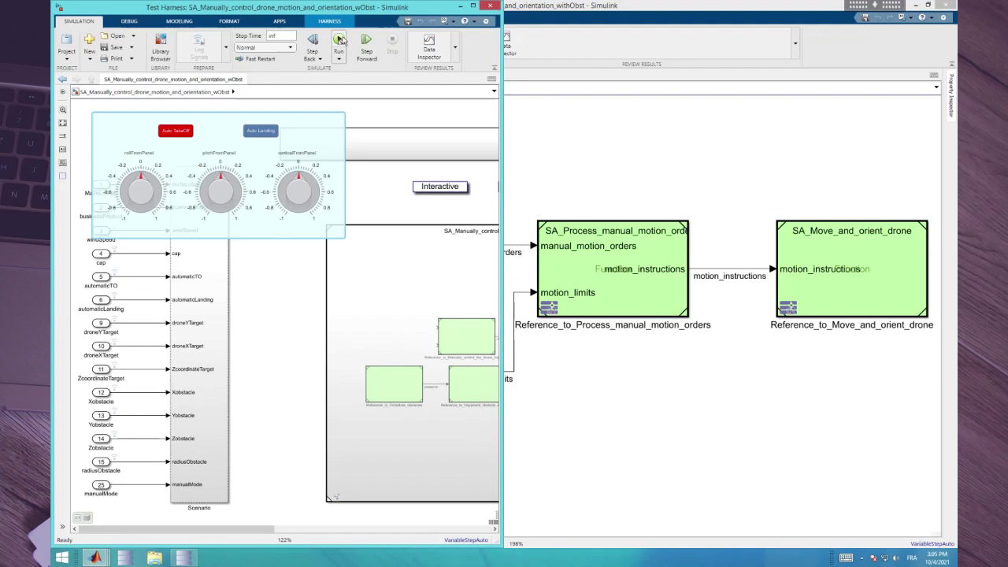
# Run the harness simulation and lift the drone by setting the vertical command to about 0.6 and back to 0.
pyautogui.click(339, 40)
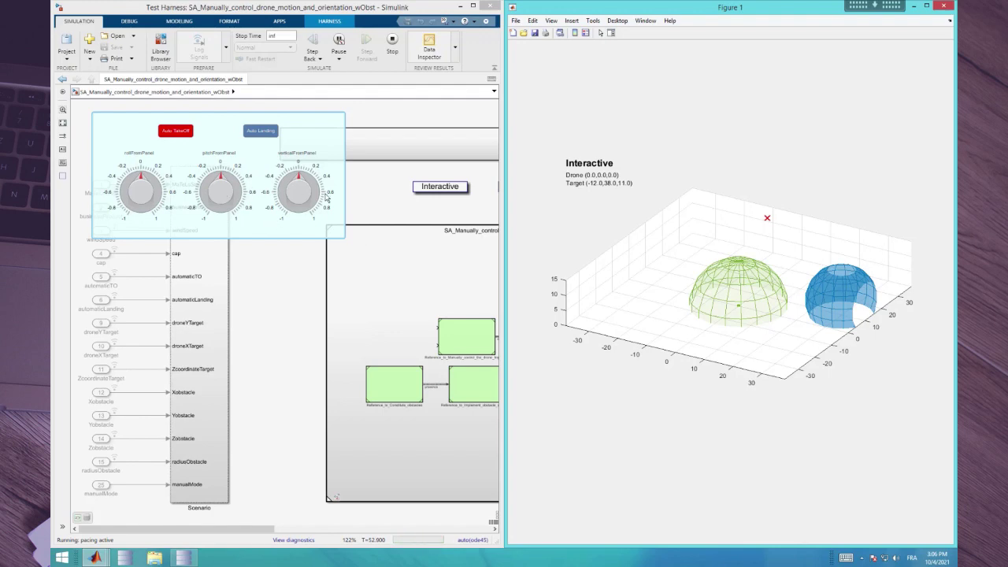
pyautogui.moveTo(304, 171); pyautogui.dragTo(327, 194)
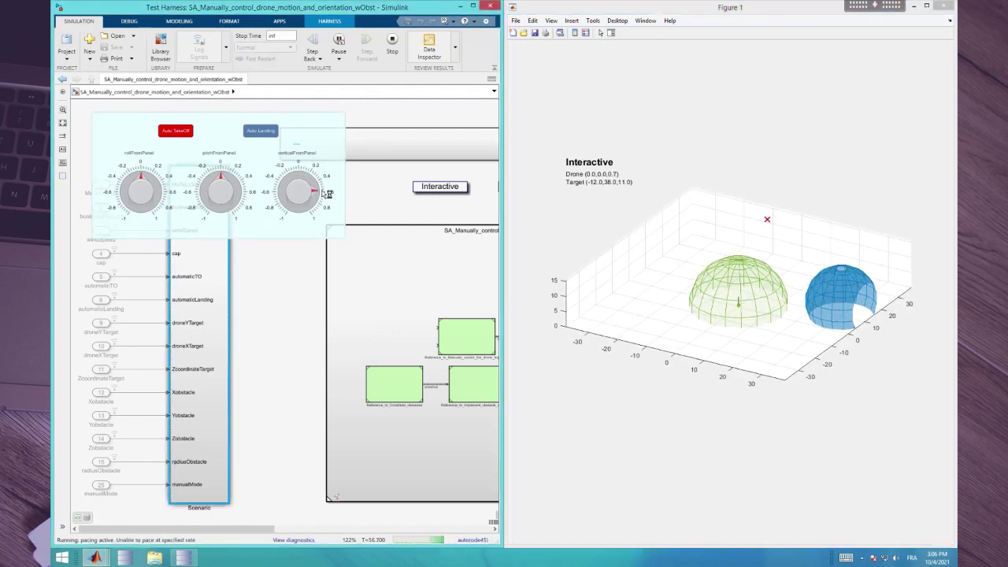
pyautogui.click(303, 173)
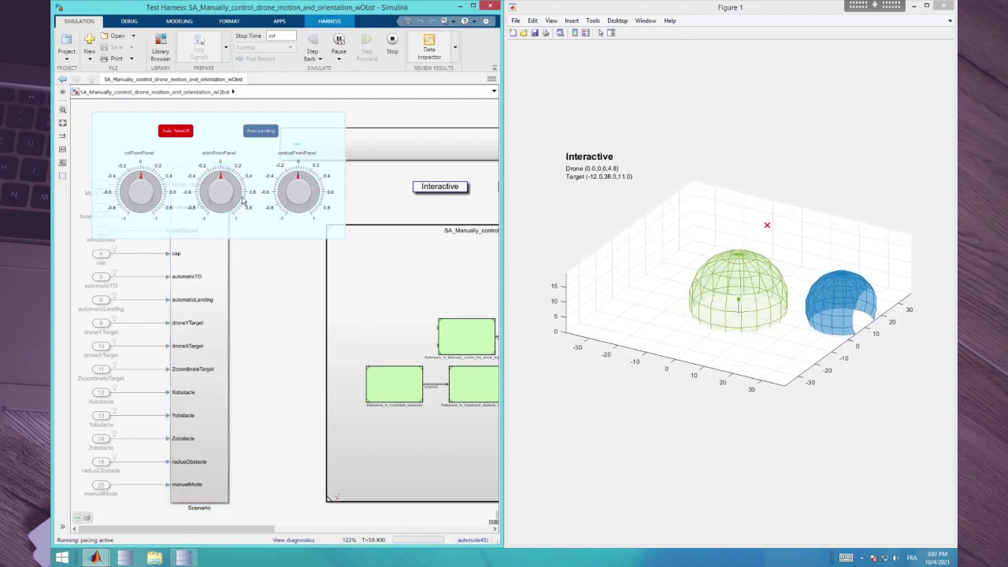
# Fly the drone past the obstacle with pitch at about 0.7 and roll at about 0.9, reset pitch to about 0, and stop the simulation.
pyautogui.moveTo(221, 174); pyautogui.dragTo(243, 202)
pyautogui.moveTo(142, 179); pyautogui.dragTo(158, 207)
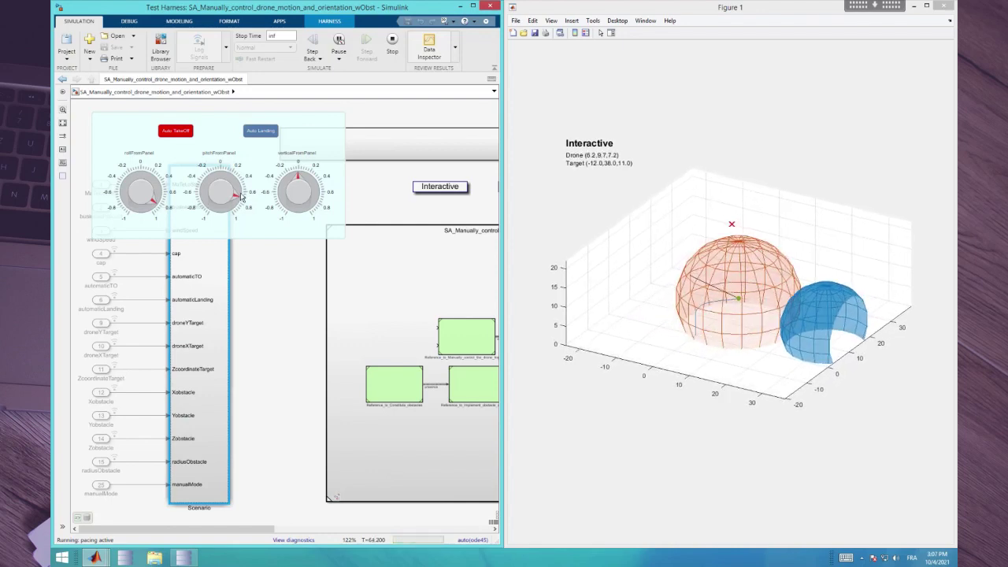
pyautogui.click(243, 198)
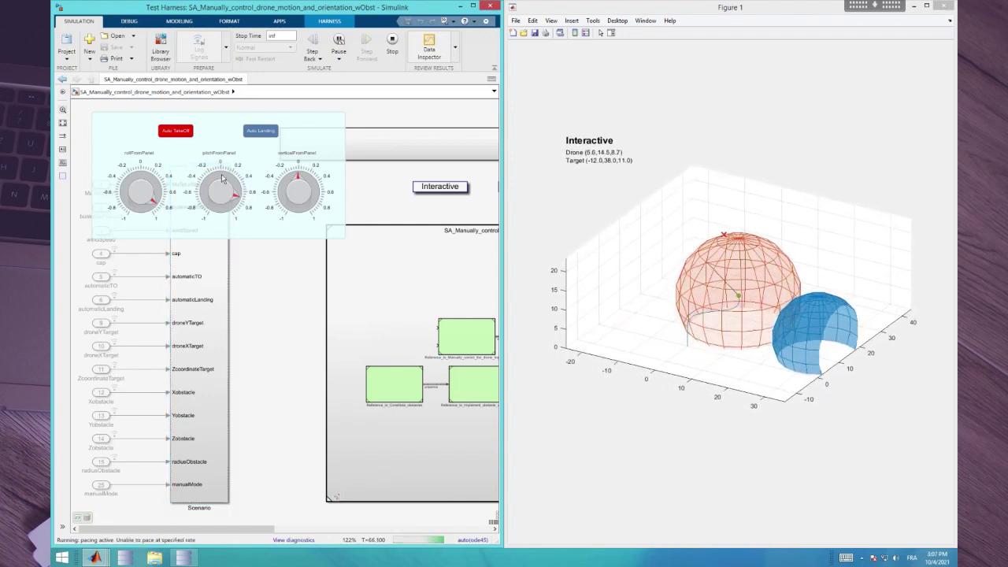
pyautogui.click(167, 203)
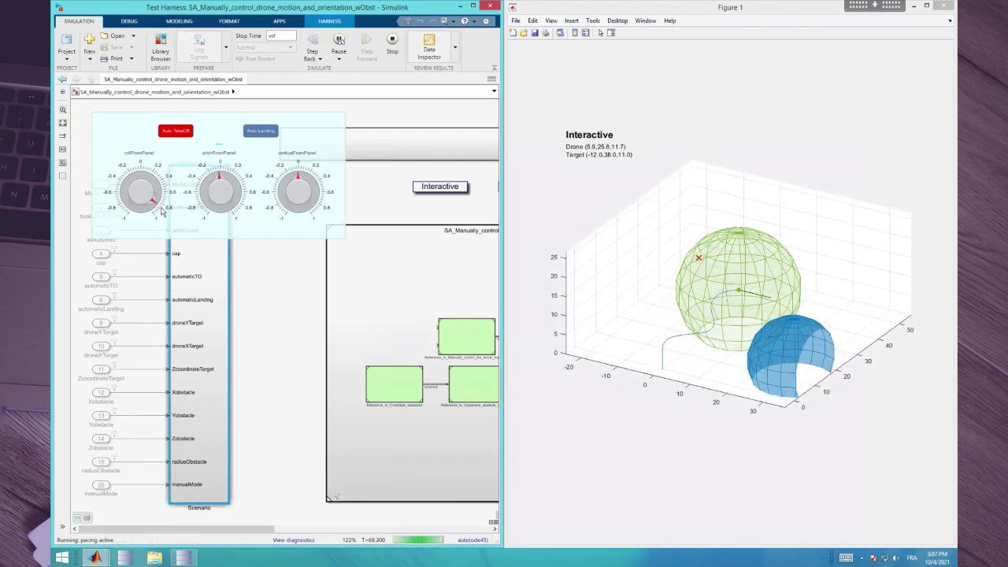
pyautogui.click(161, 211)
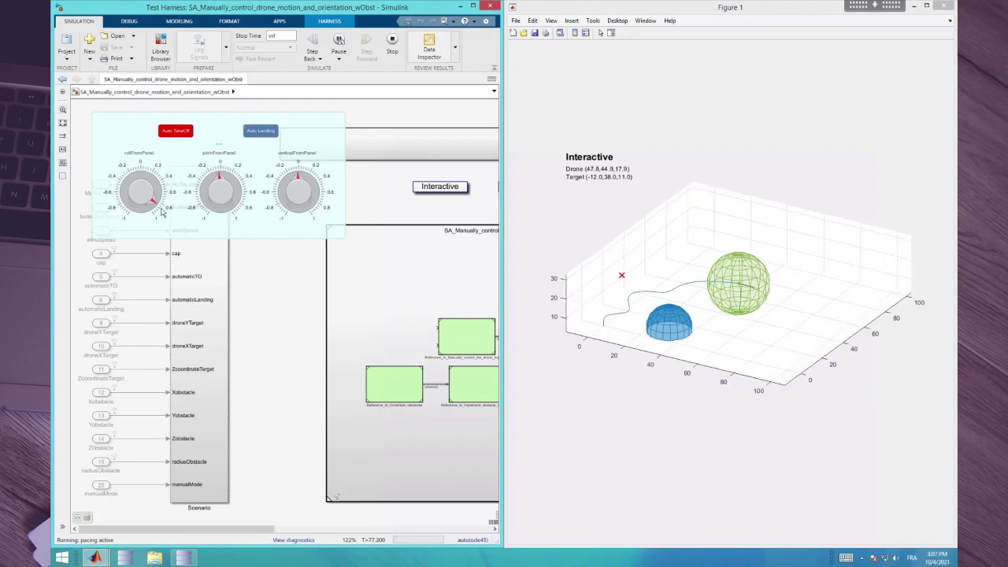
pyautogui.click(392, 43)
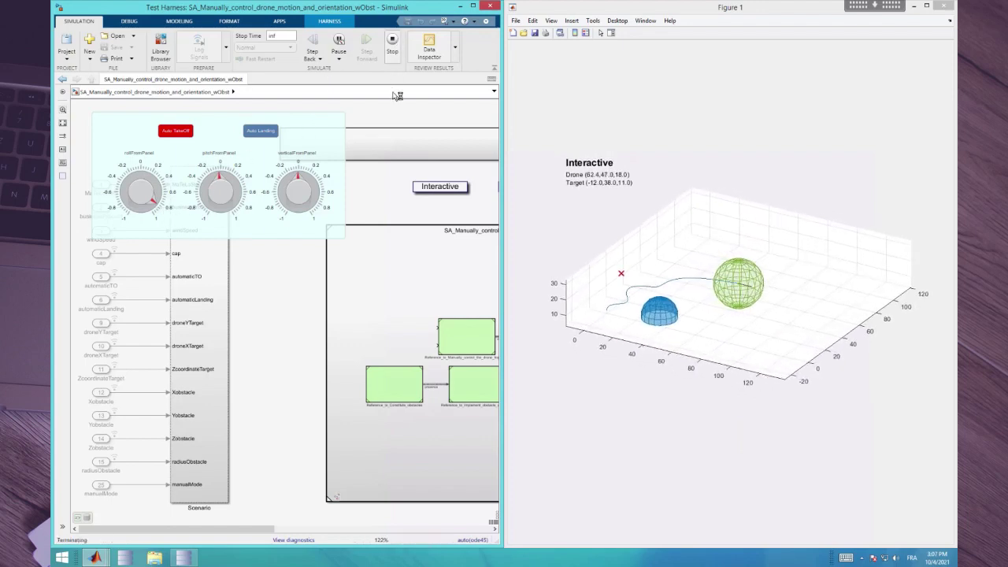